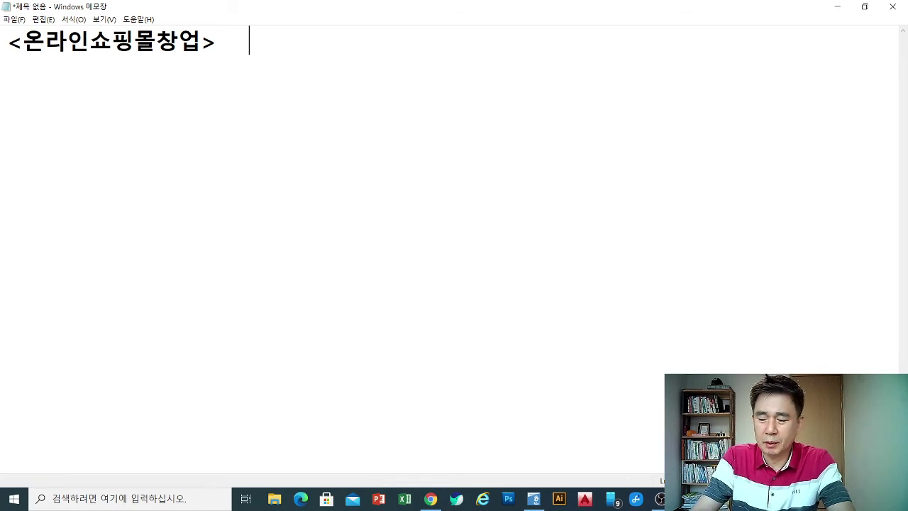
# Complete the heading line with "11/2(화)" and "네이버광고", leaving a blank line below it.
pyautogui.write('11/2(')
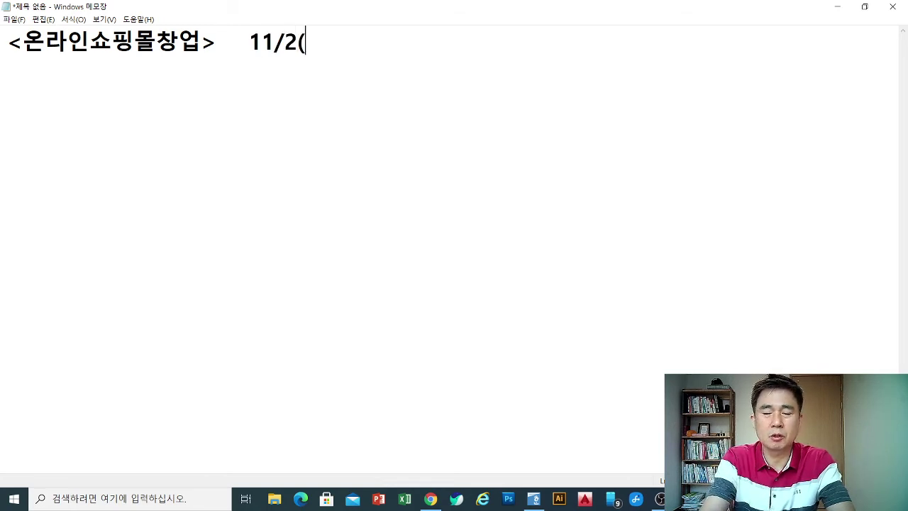
pyautogui.write('화')
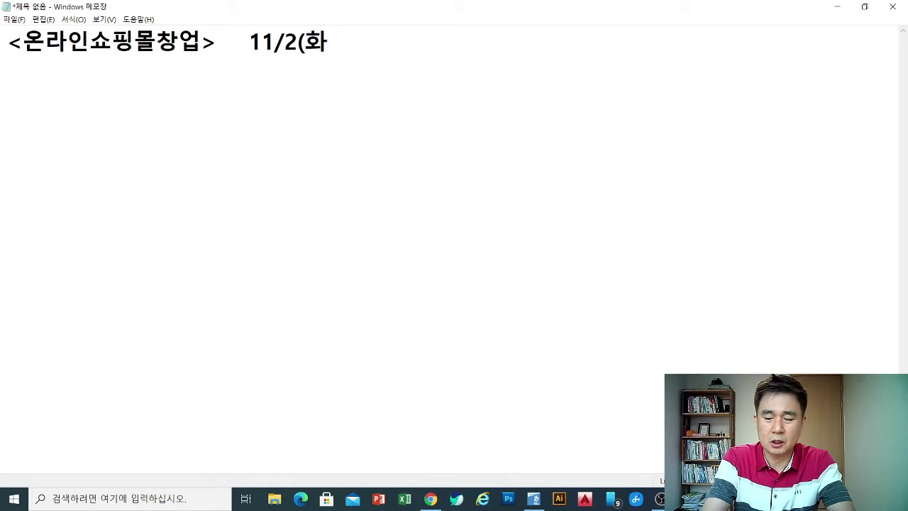
pyautogui.write(')    네이')
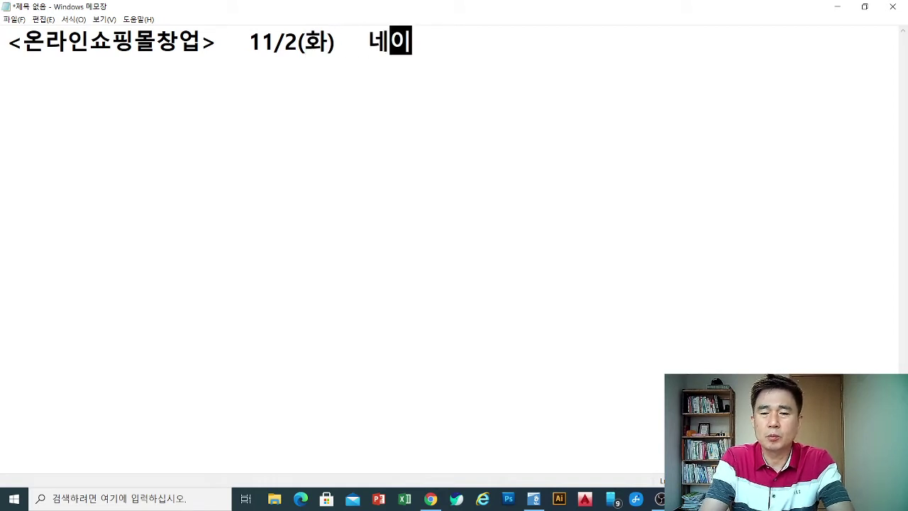
pyautogui.write('버과ㅇ고')
pyautogui.press('Return')
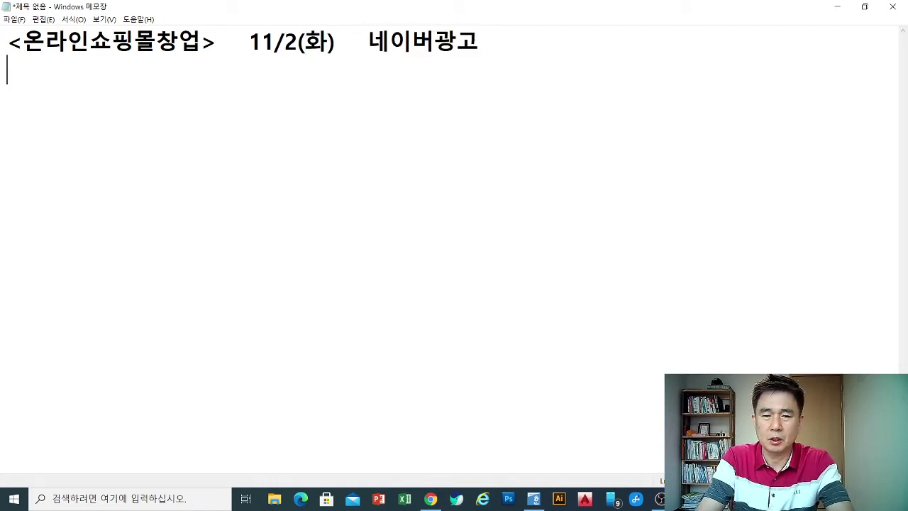
pyautogui.press('Return')
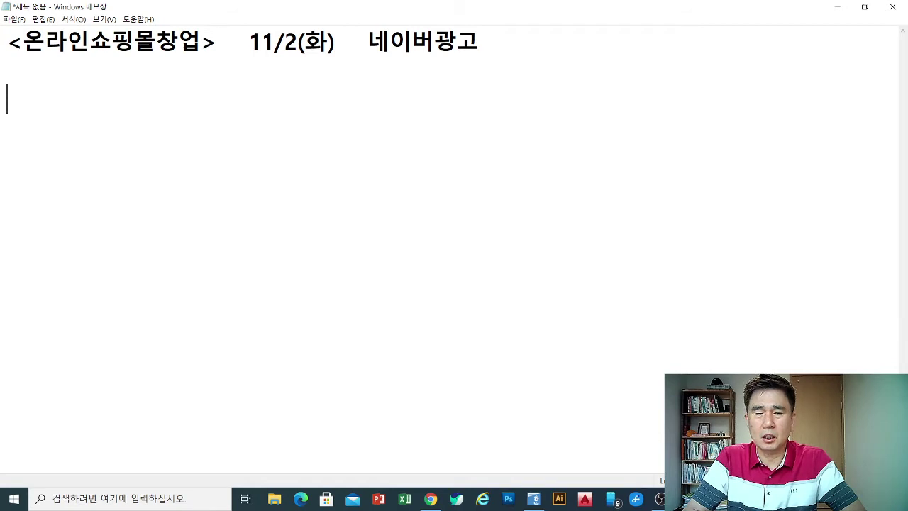
# Add the first agenda item "1. 네이버광고" below the heading, followed by a blank line.
pyautogui.write('11.')
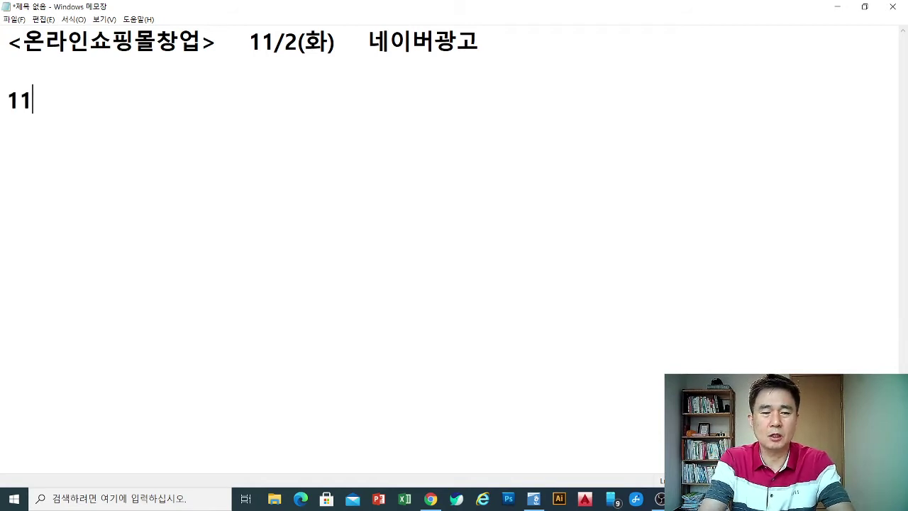
pyautogui.press('BackSpace')
pyautogui.press('BackSpace')
pyautogui.press('BackSpace')
pyautogui.write('. ')
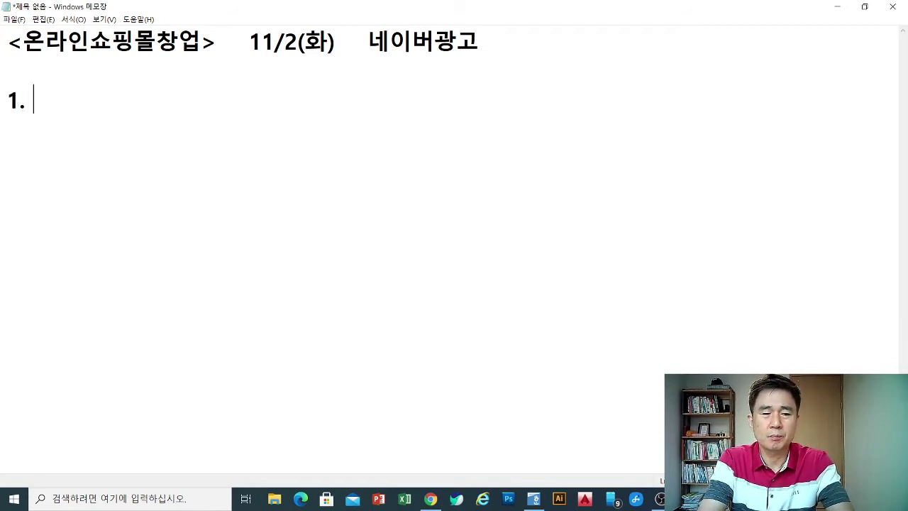
pyautogui.write('네이버광고')
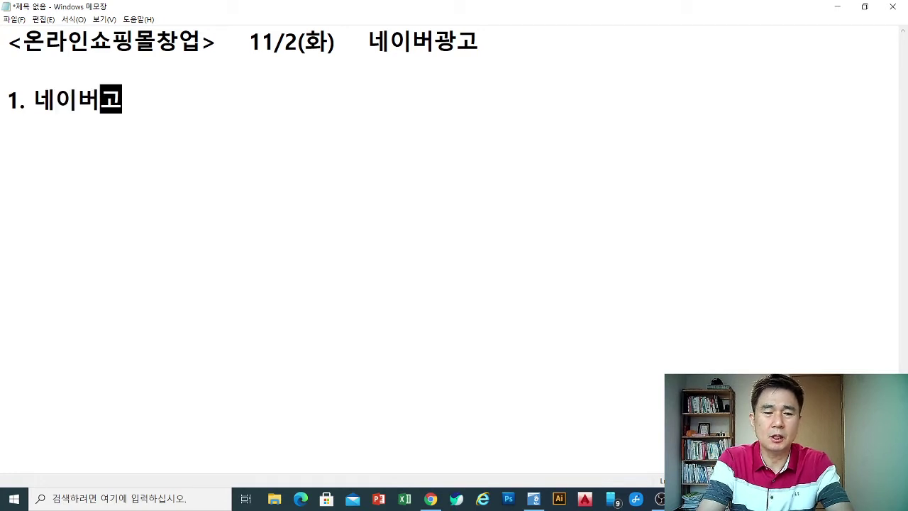
pyautogui.press('Return')
pyautogui.press('Return')
# Add the second agenda item "2. 11번가 판매자가입".
pyautogui.write('2. ')
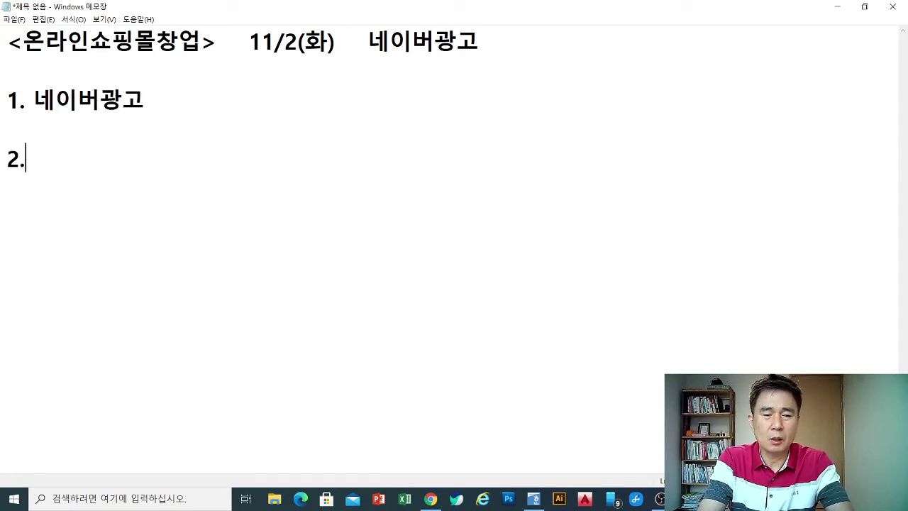
pyautogui.write('11번가')
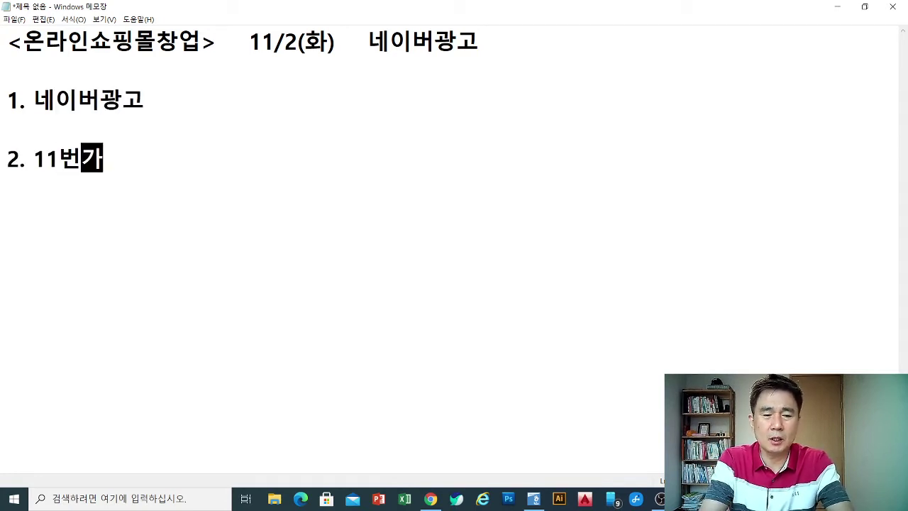
pyautogui.write(' 판')
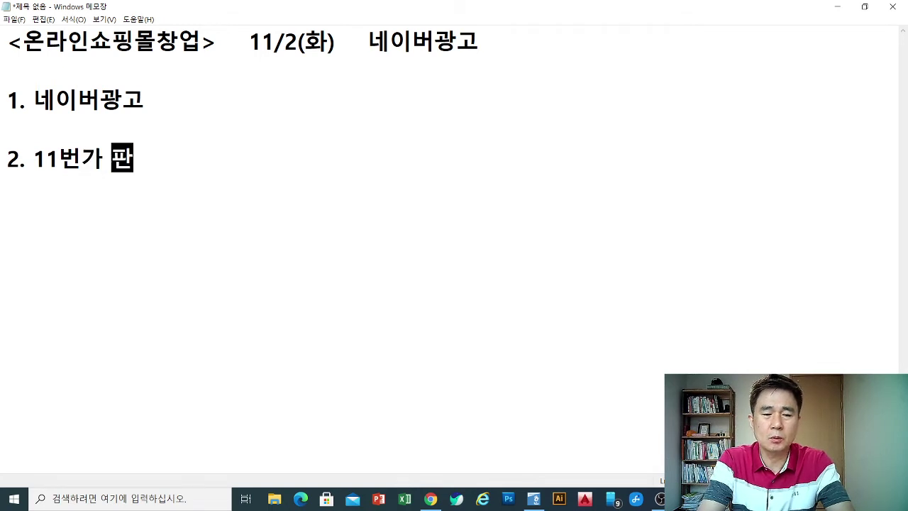
pyautogui.write('맷자가입하')
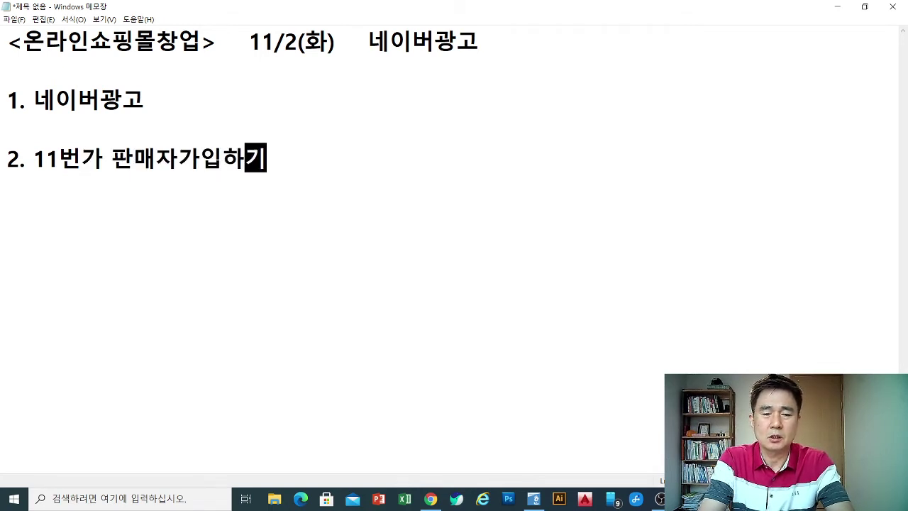
pyautogui.press('BackSpace')
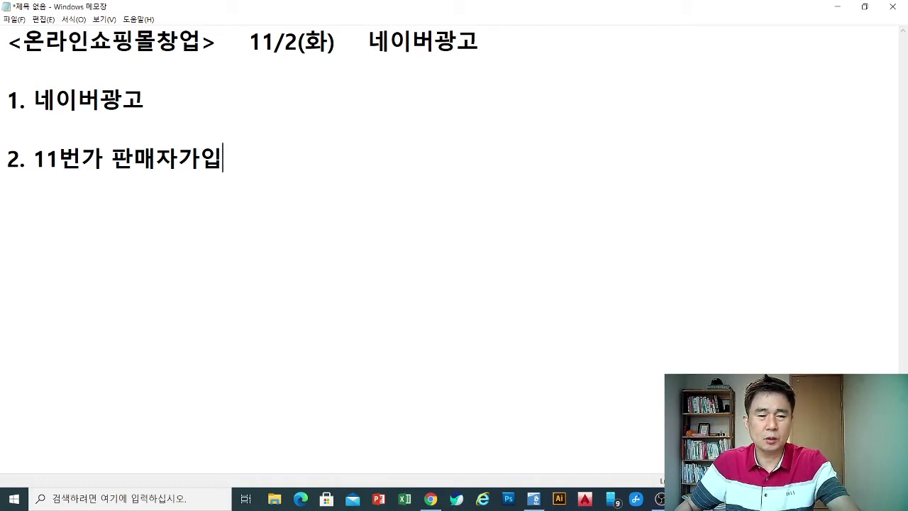
# Run the 1,035KB ZoomIt application from the desktop's Zoomit folder and minimize the folder window.
pyautogui.press('super+d')
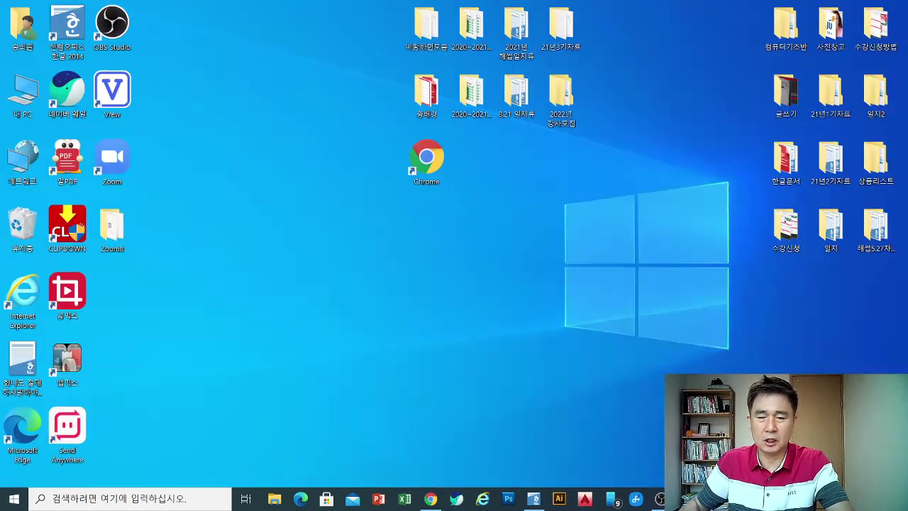
pyautogui.doubleClick(110, 223)
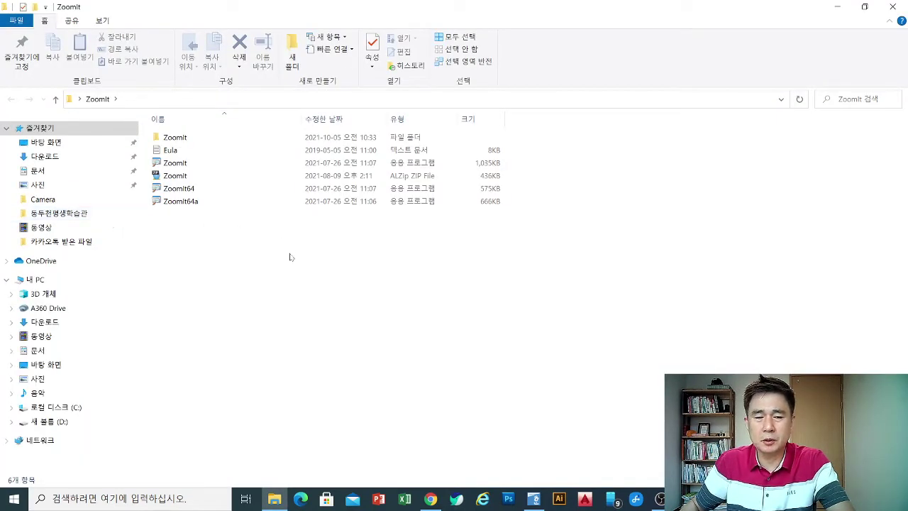
pyautogui.click(181, 164)
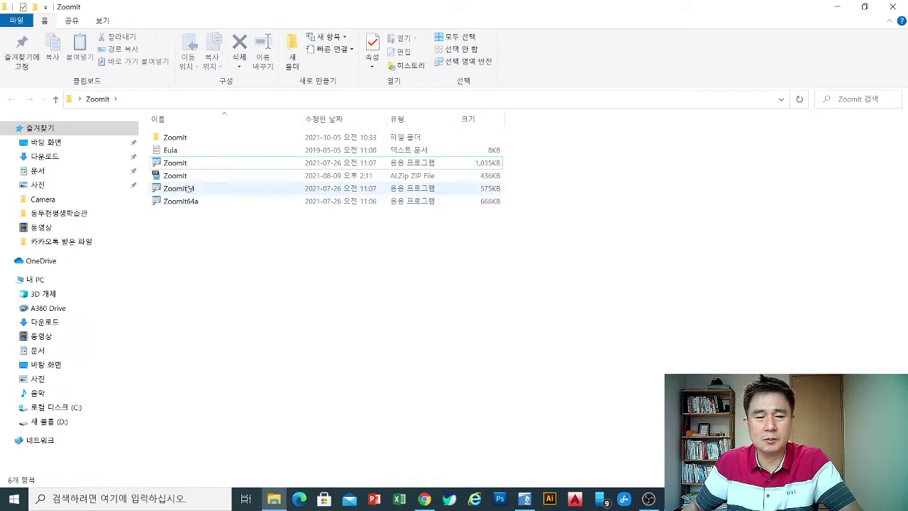
pyautogui.doubleClick(177, 162)
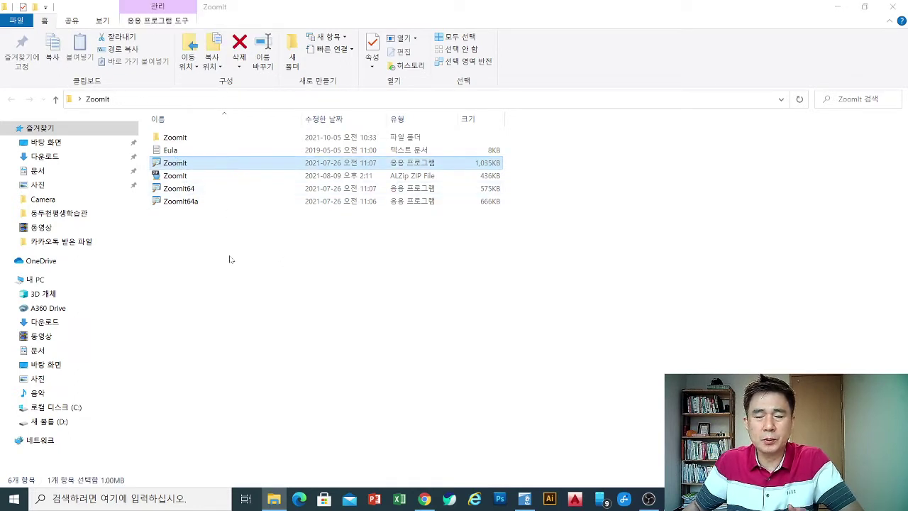
pyautogui.click(486, 359)
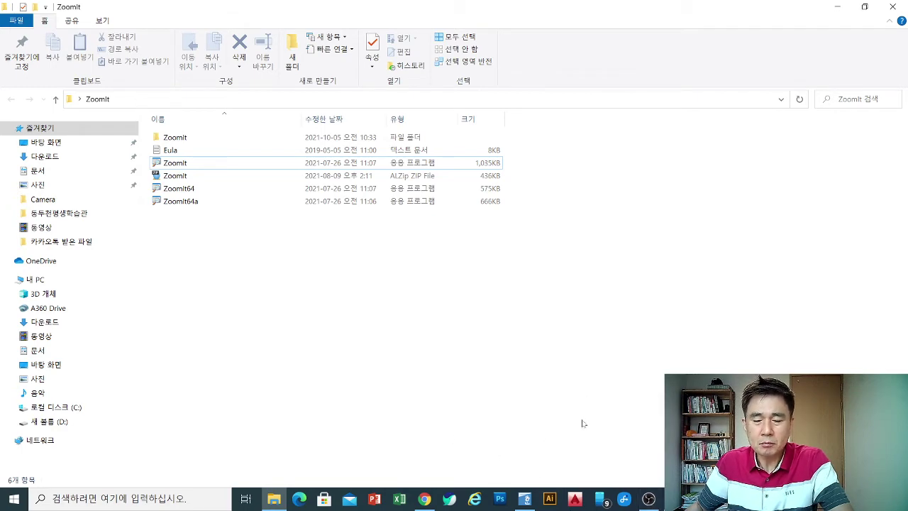
pyautogui.click(838, 6)
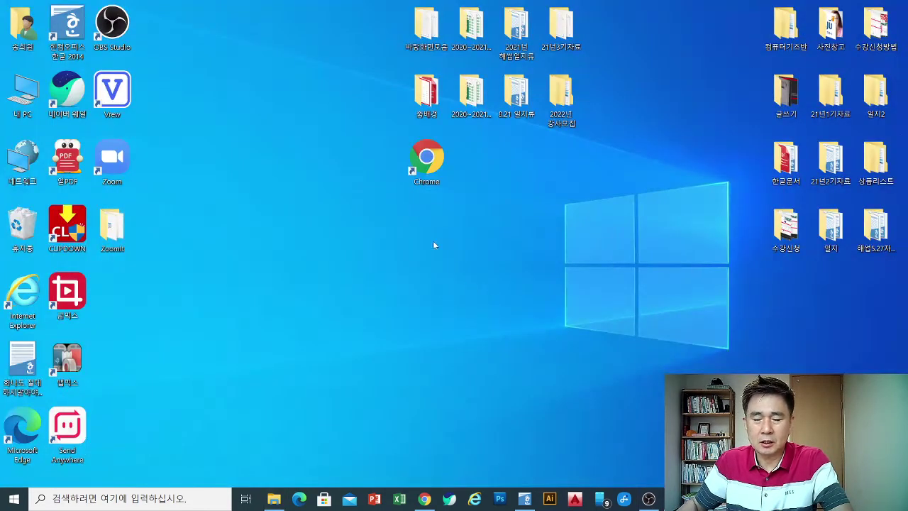
# Switch to Chrome in a maximized window and go to the NAVER home page.
pyautogui.doubleClick(428, 158)
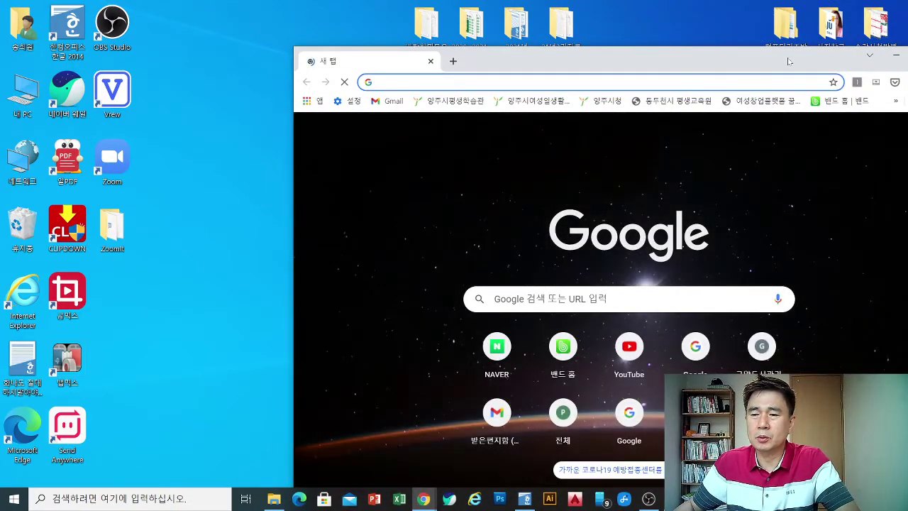
pyautogui.doubleClick(718, 67)
pyautogui.click(653, 49)
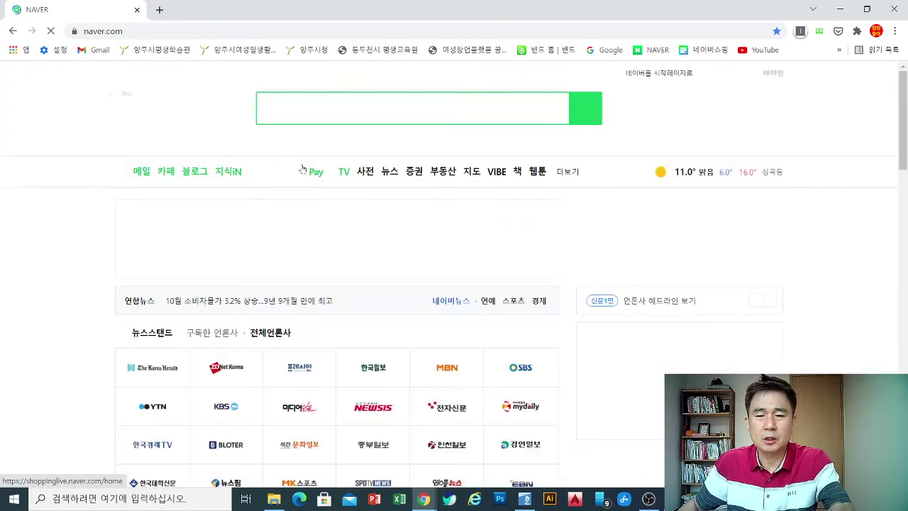
# Search NAVER for "네이버스마트스토어".
pyautogui.write('네이')
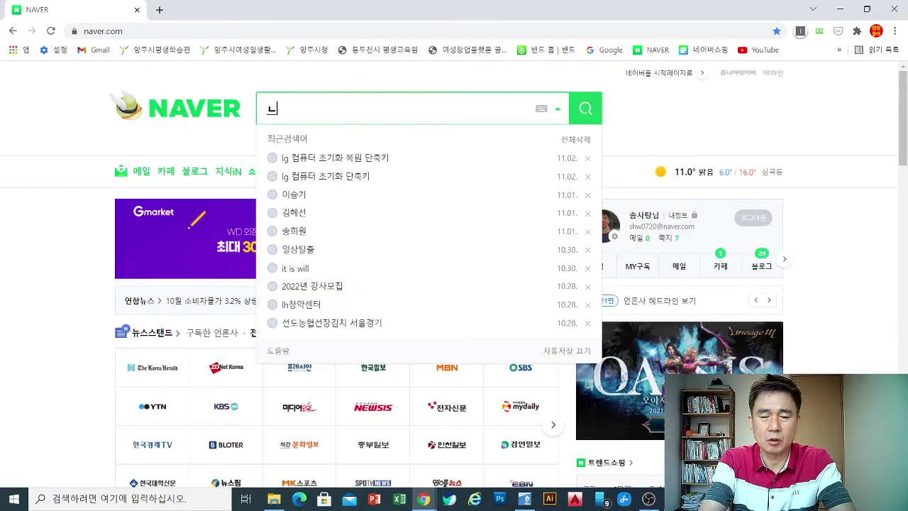
pyautogui.write('버스마트스토')
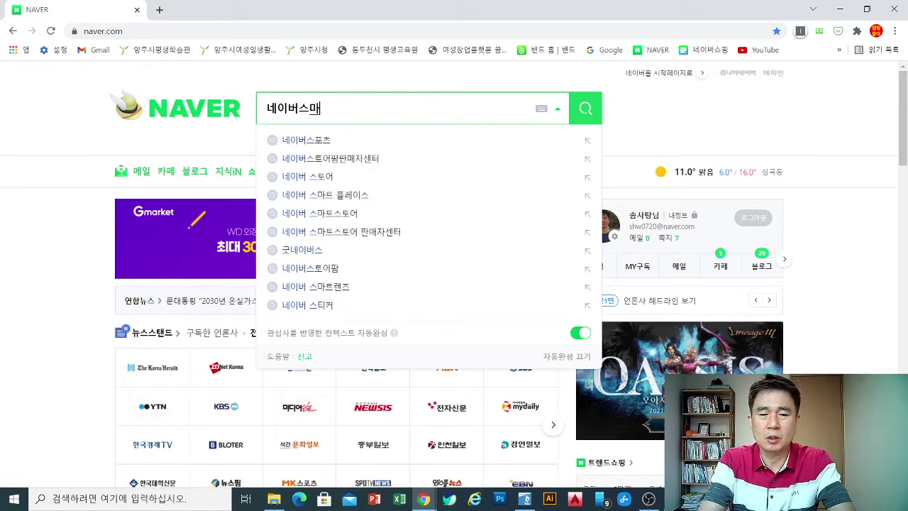
pyautogui.write('어')
pyautogui.press('Return')
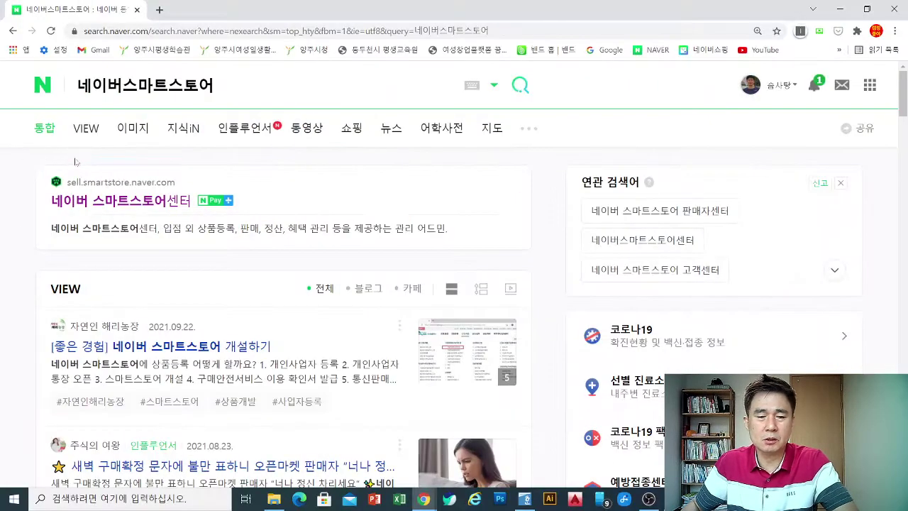
# Open the 네이버 스마트스토어센터 search result and dismiss the customer-center phone verification notice.
pyautogui.click(145, 205)
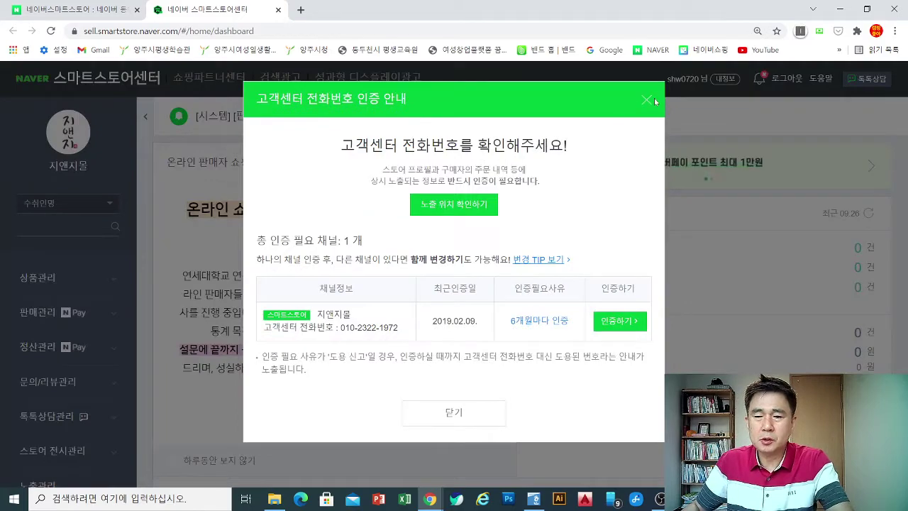
pyautogui.click(647, 100)
pyautogui.click(512, 207)
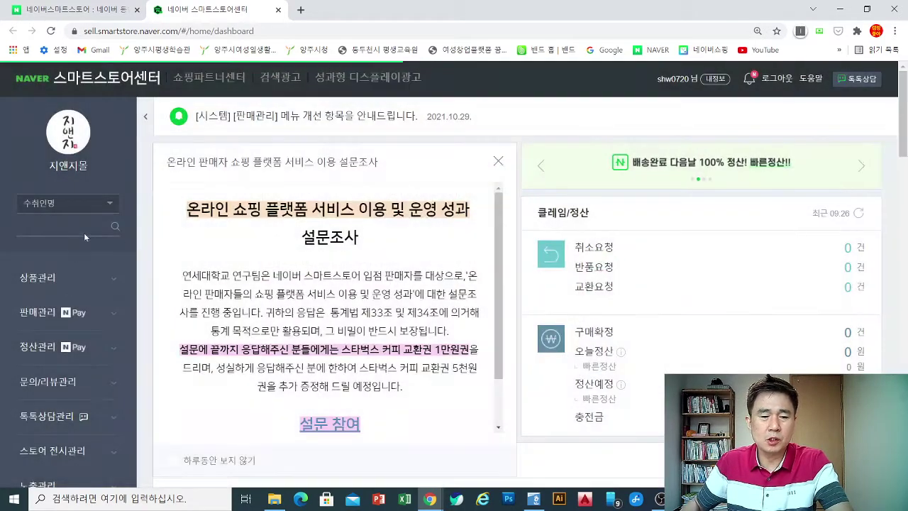
# Dismiss the 온라인 판매자 쇼핑 플랫폼 서비스 이용 설문조사 notice on the seller dashboard.
pyautogui.scroll(-6, 71, 256)
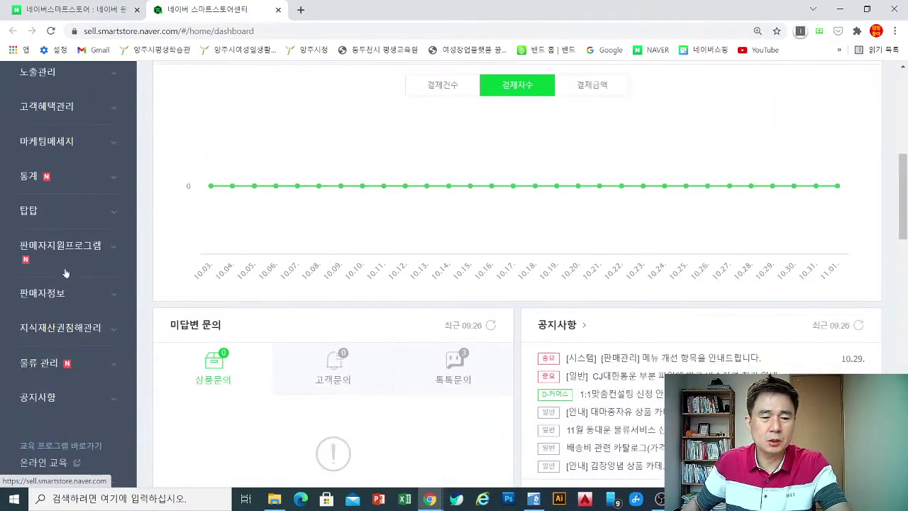
pyautogui.scroll(-1, 65, 274)
pyautogui.scroll(3, 65, 273)
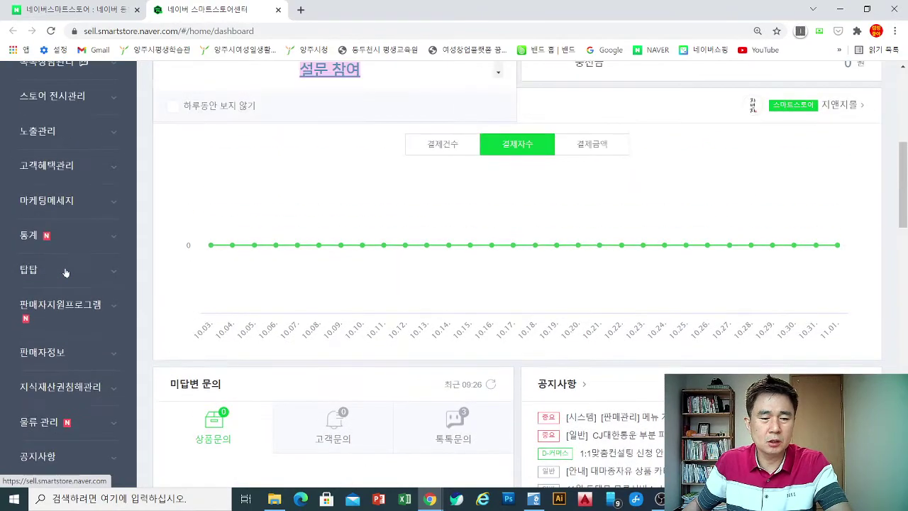
pyautogui.scroll(5, 64, 273)
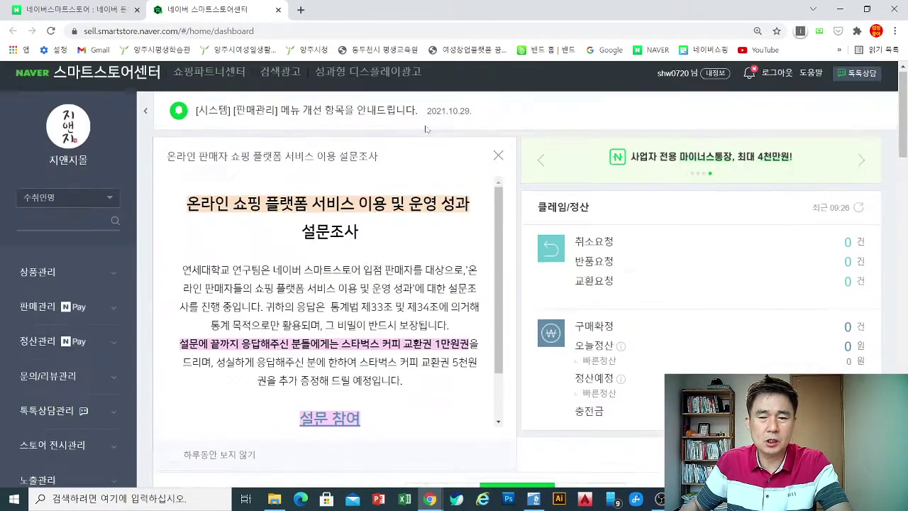
pyautogui.click(497, 164)
# Examine the seller center's management menus, including the options under 노출관리, 고객혜택관리, 판매자정보 and 스토어 전시관리.
pyautogui.scroll(-3, 24, 319)
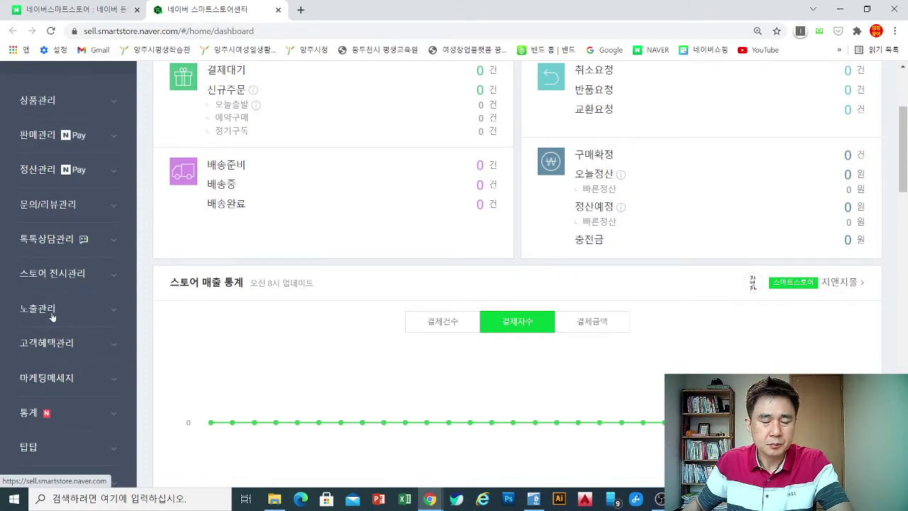
pyautogui.scroll(2, 51, 317)
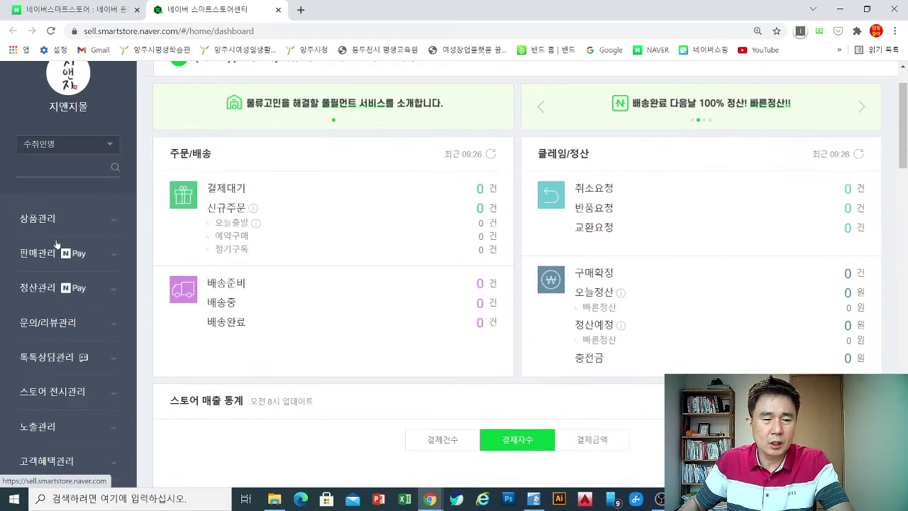
pyautogui.scroll(-3, 54, 257)
pyautogui.scroll(-1, 54, 257)
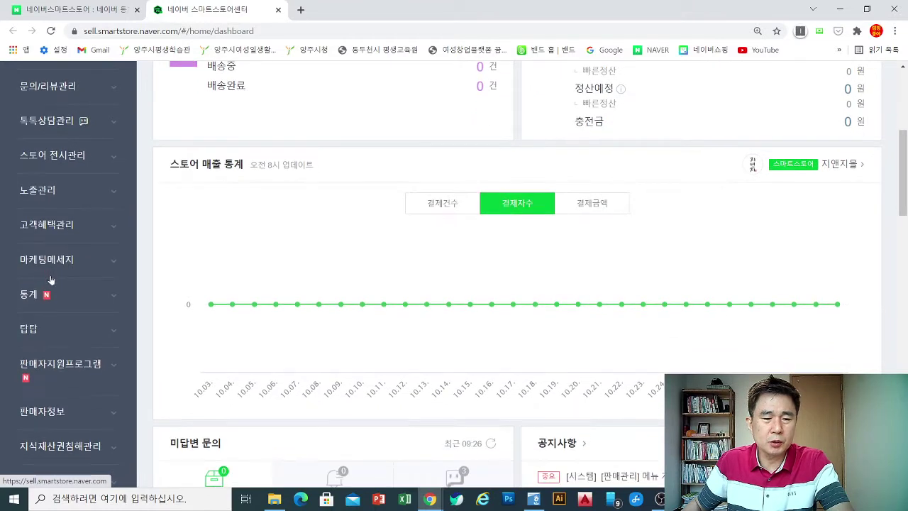
pyautogui.click(51, 193)
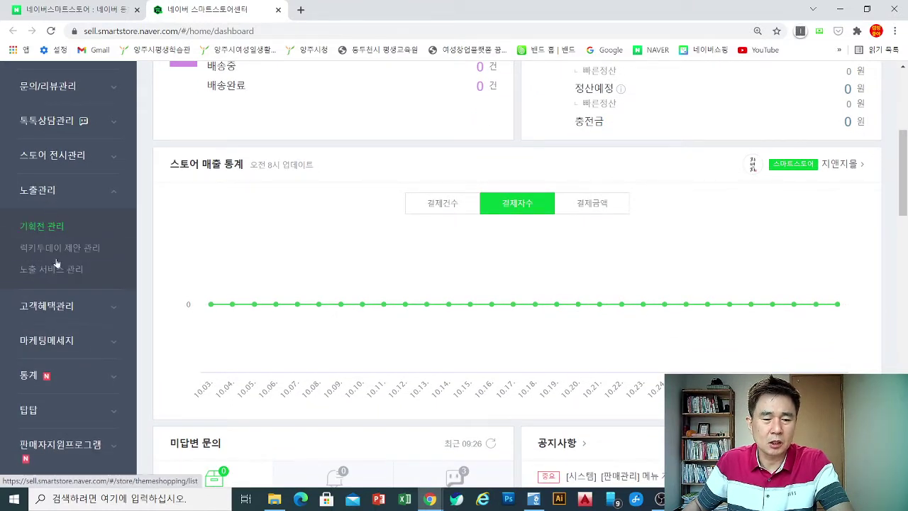
pyautogui.click(51, 308)
pyautogui.scroll(-2, 53, 314)
pyautogui.scroll(-1, 53, 313)
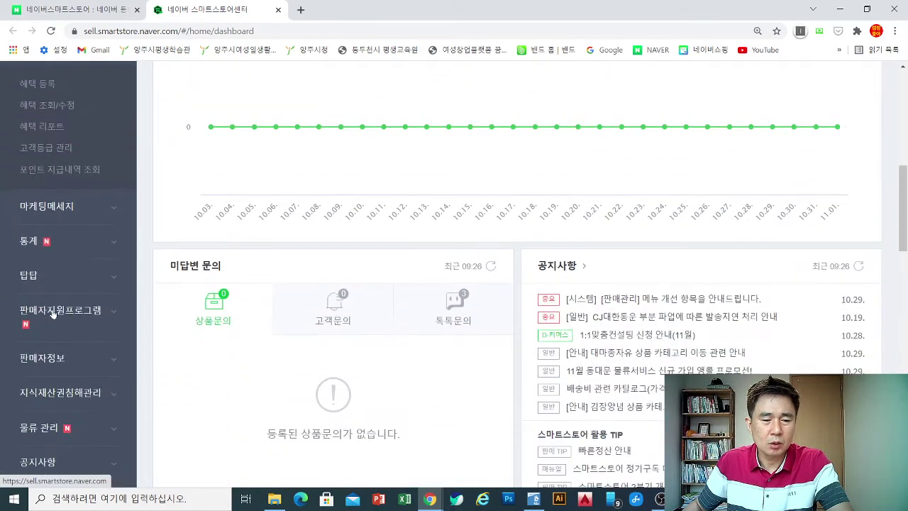
pyautogui.scroll(-2, 52, 313)
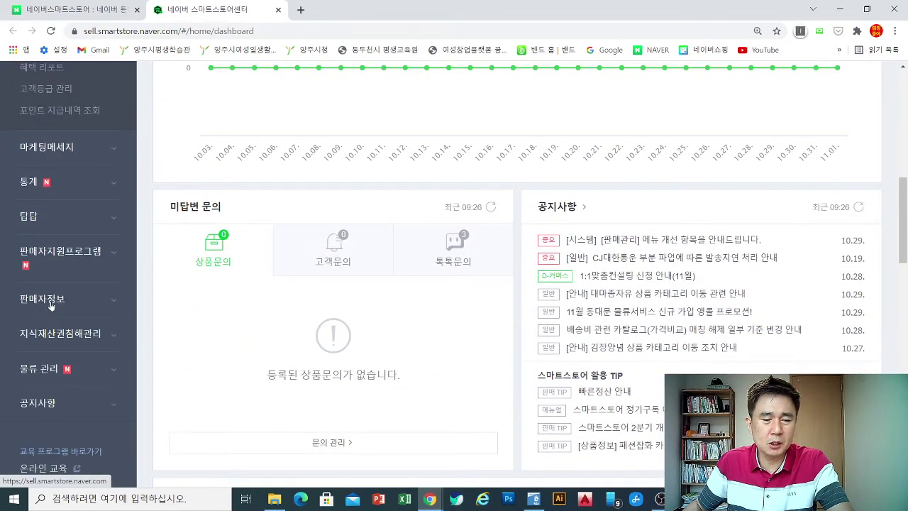
pyautogui.click(51, 306)
pyautogui.scroll(2, 50, 307)
pyautogui.scroll(4, 50, 307)
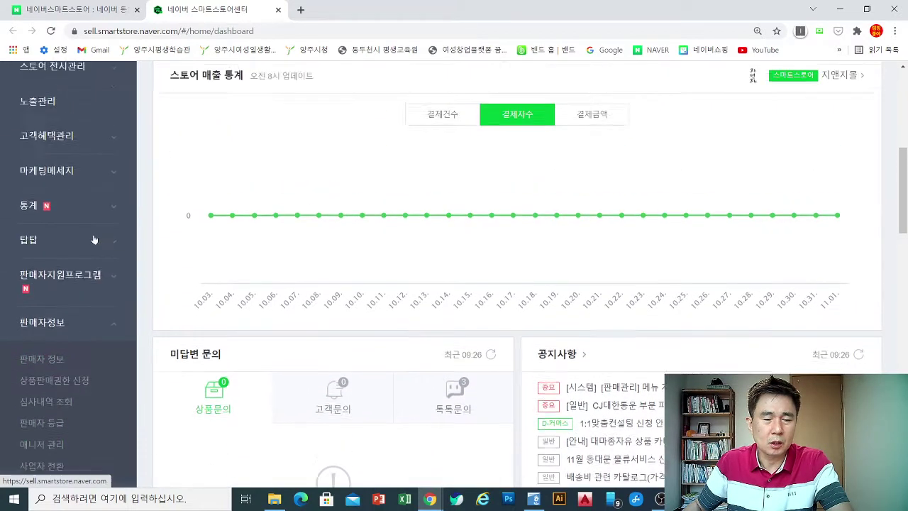
pyautogui.click(61, 282)
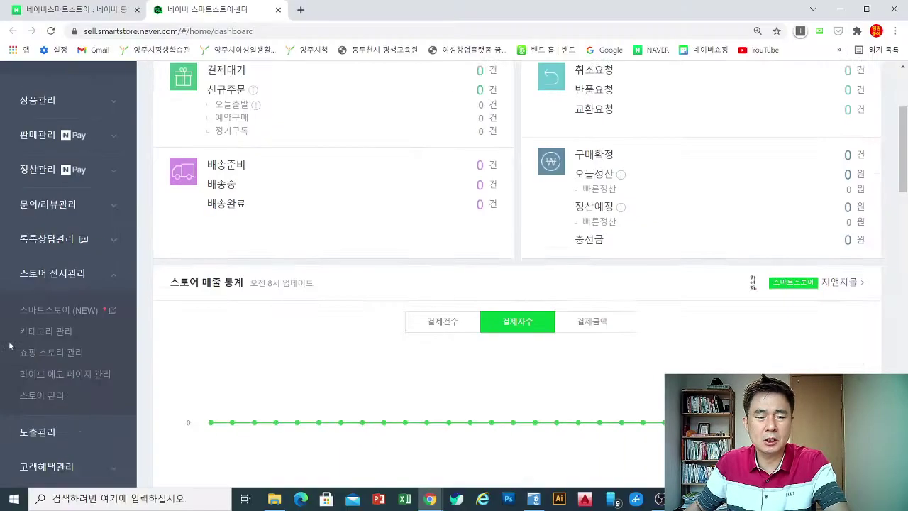
pyautogui.scroll(3, 364, 230)
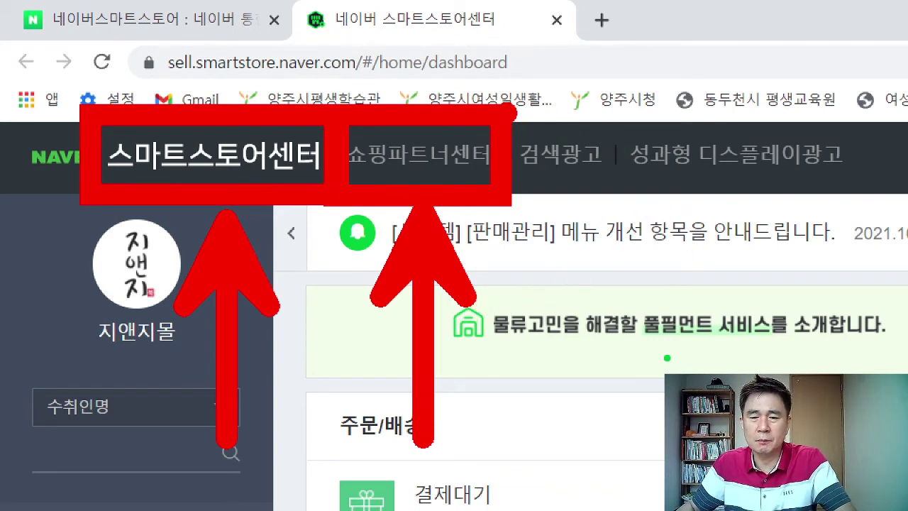
pyautogui.moveTo(502, 114)
pyautogui.mouseDown()
pyautogui.moveTo(549, 137)
pyautogui.moveTo(629, 206)
pyautogui.mouseUp()
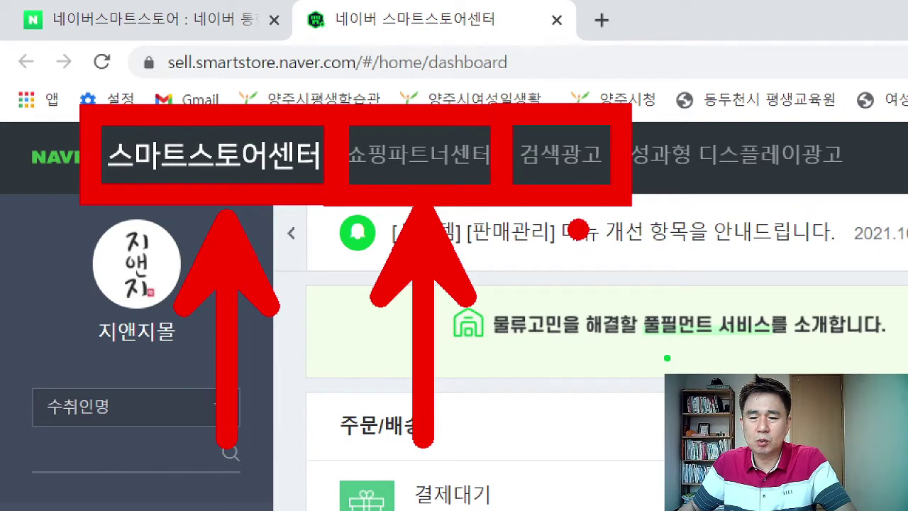
pyautogui.moveTo(576, 226); pyautogui.dragTo(573, 449)
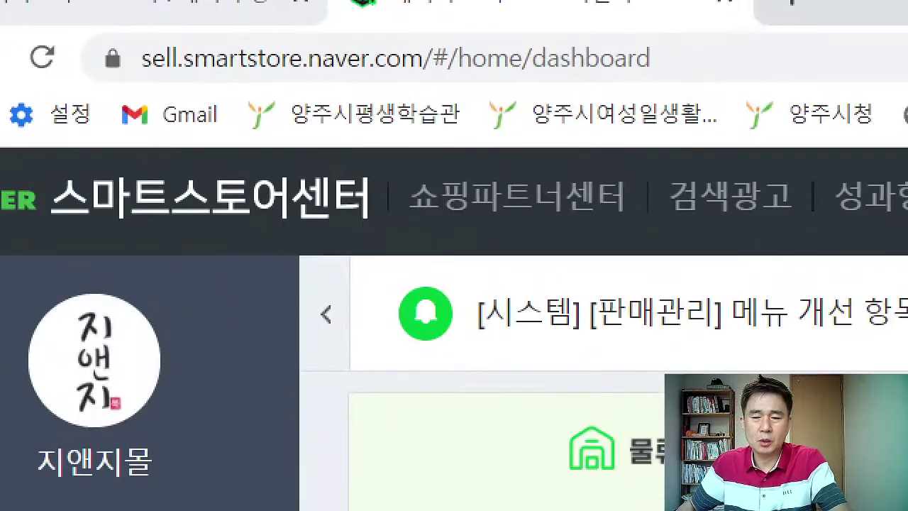
pyautogui.moveTo(193, 99)
pyautogui.mouseDown()
pyautogui.moveTo(248, 112)
pyautogui.moveTo(260, 83)
pyautogui.mouseUp()
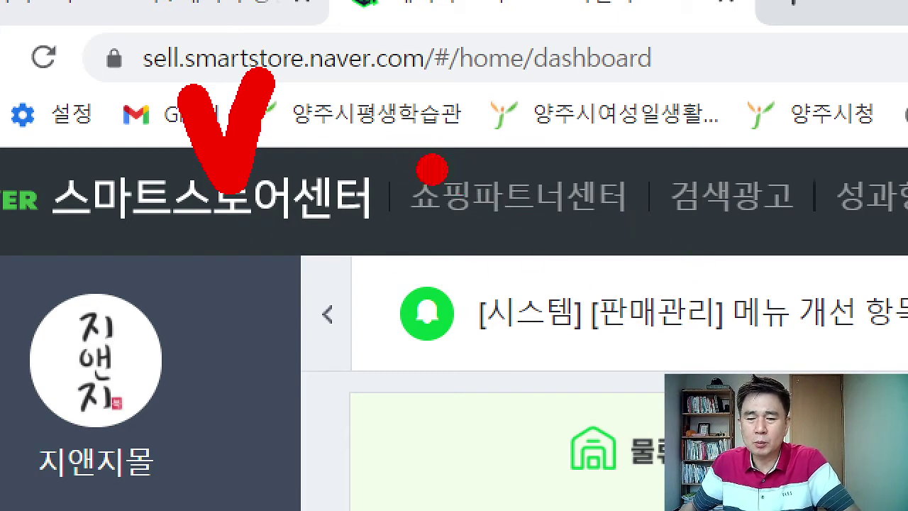
pyautogui.moveTo(487, 101)
pyautogui.mouseDown()
pyautogui.moveTo(572, 84)
pyautogui.moveTo(589, 91)
pyautogui.mouseUp()
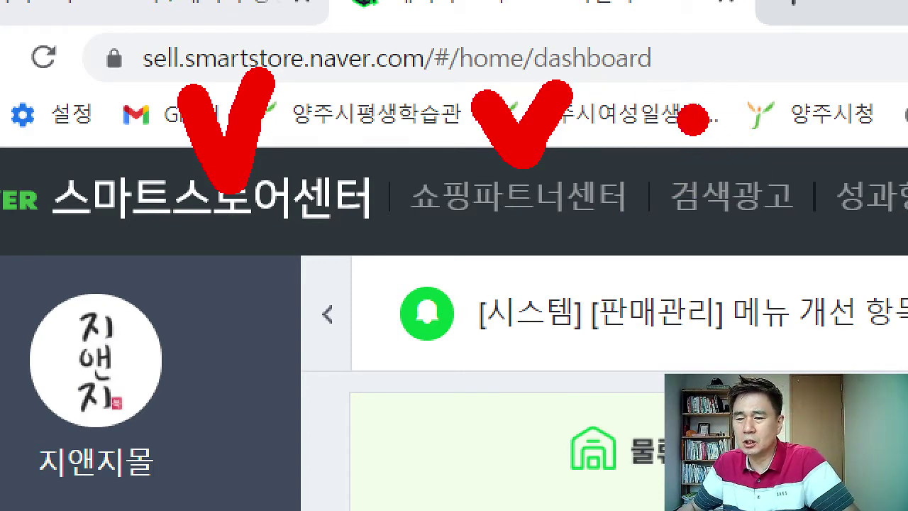
pyautogui.moveTo(682, 113)
pyautogui.mouseDown()
pyautogui.moveTo(759, 131)
pyautogui.moveTo(798, 89)
pyautogui.moveTo(805, 125)
pyautogui.mouseUp()
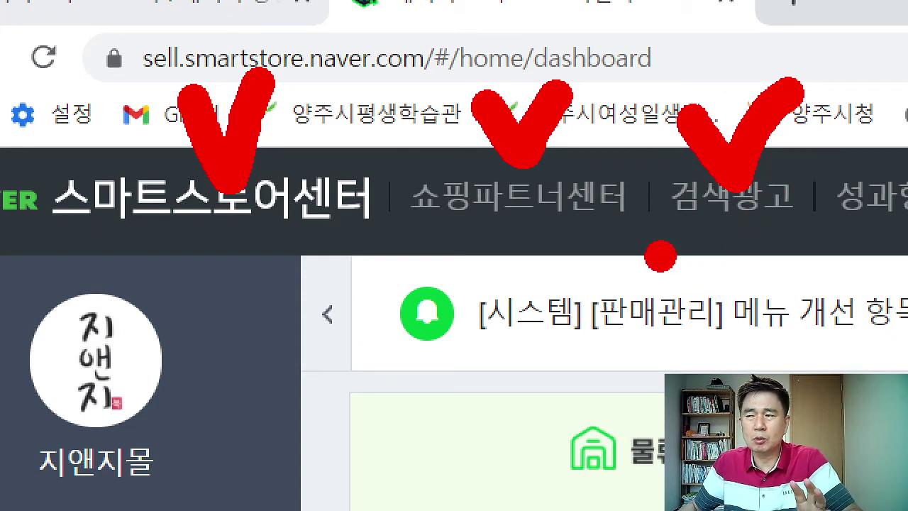
pyautogui.press('Escape')
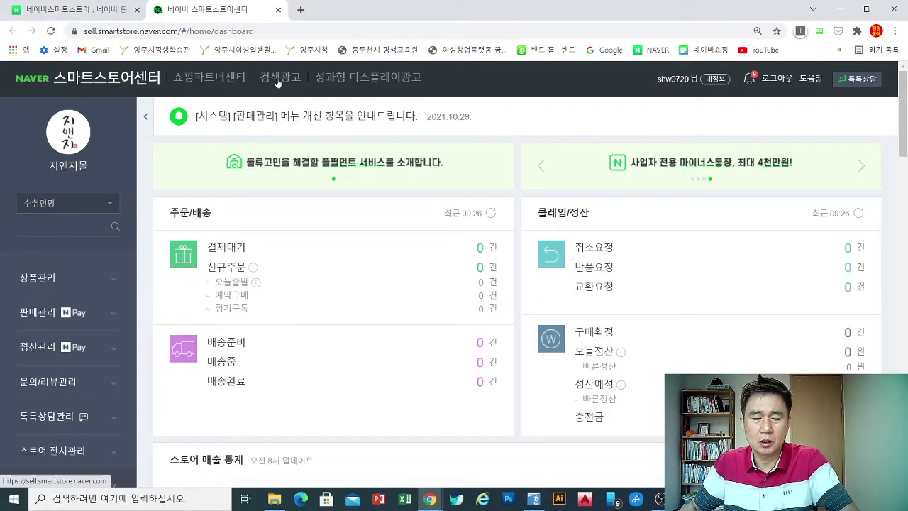
pyautogui.hotkey('ctrl', '1')
pyautogui.moveTo(245, 50); pyautogui.dragTo(313, 99)
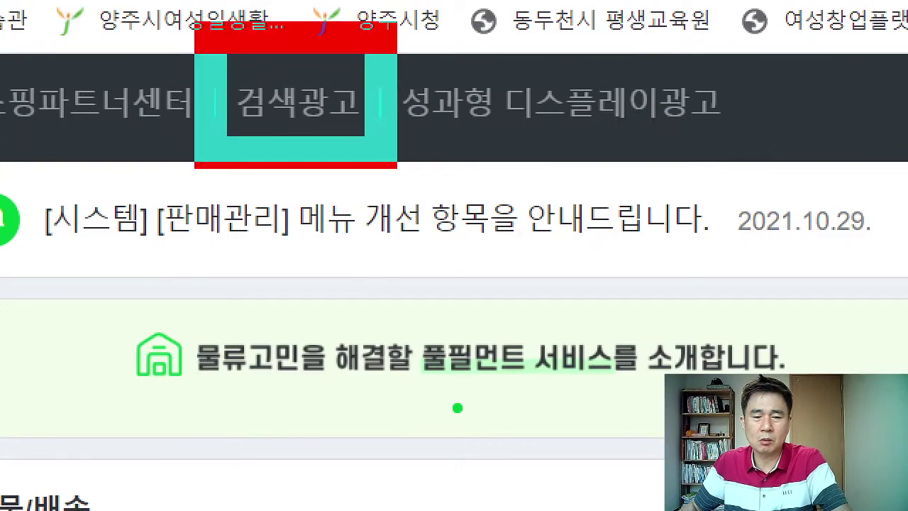
pyautogui.moveTo(418, 180); pyautogui.dragTo(894, 504)
pyautogui.press('Escape')
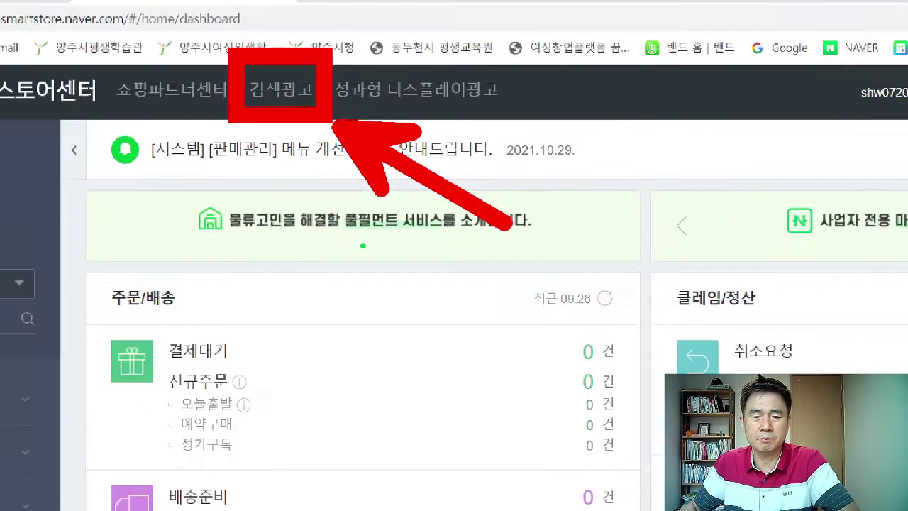
# Open 검색광고 from Smart Store Center, revisit the NAVER home page, and return to the 네이버 광고 page.
pyautogui.click(276, 78)
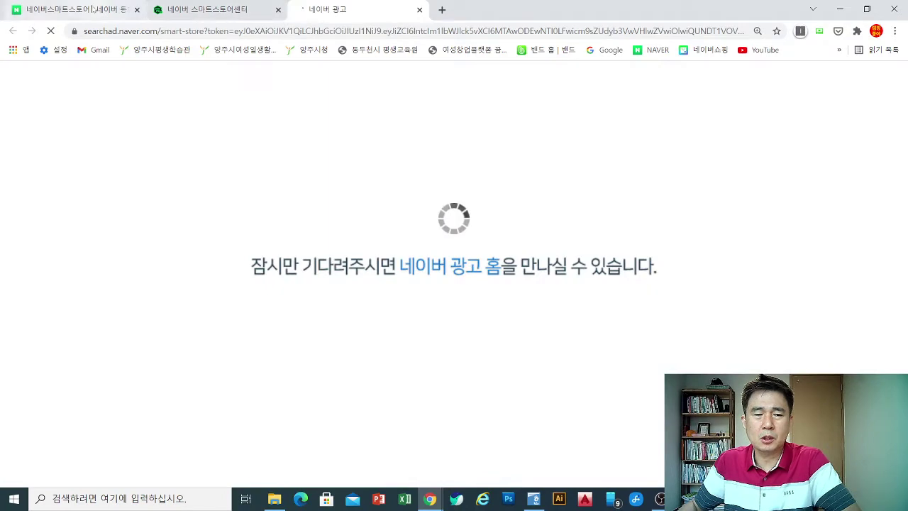
pyautogui.click(78, 9)
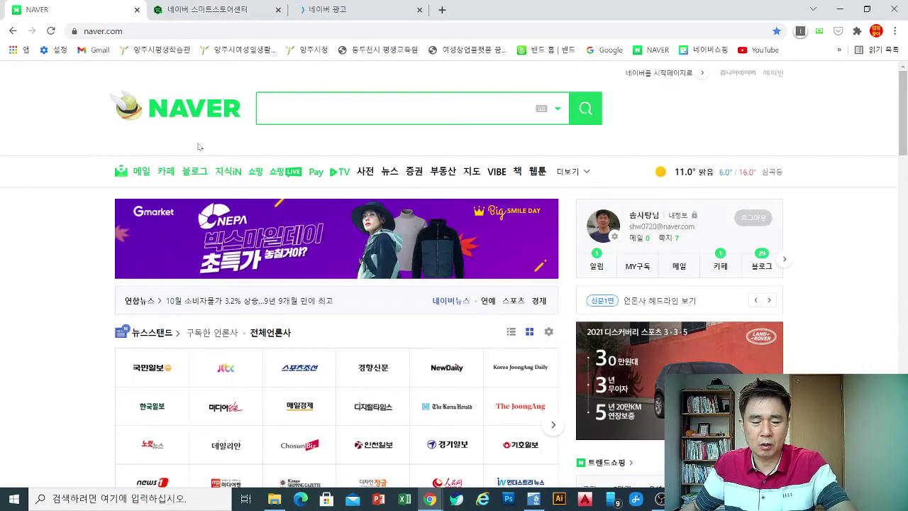
pyautogui.moveTo(283, 170)
pyautogui.mouseDown()
pyautogui.moveTo(243, 177)
pyautogui.moveTo(166, 66)
pyautogui.moveTo(239, 198)
pyautogui.mouseUp()
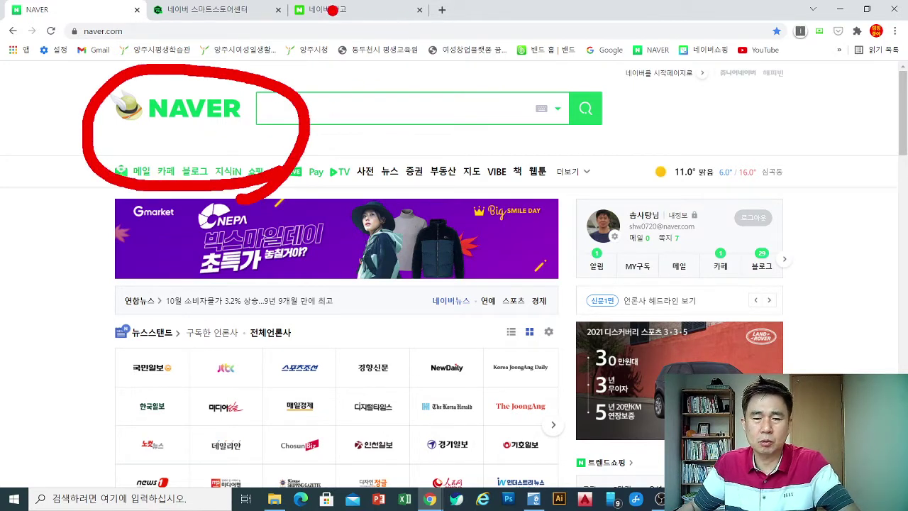
pyautogui.moveTo(395, 37)
pyautogui.mouseDown()
pyautogui.moveTo(291, 44)
pyautogui.moveTo(447, 36)
pyautogui.moveTo(415, 56)
pyautogui.mouseUp()
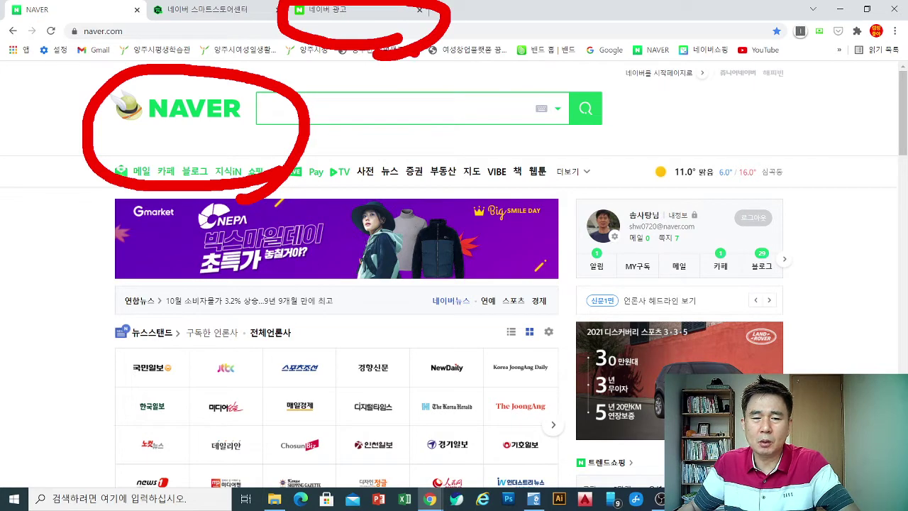
pyautogui.press('Escape')
pyautogui.click(322, 9)
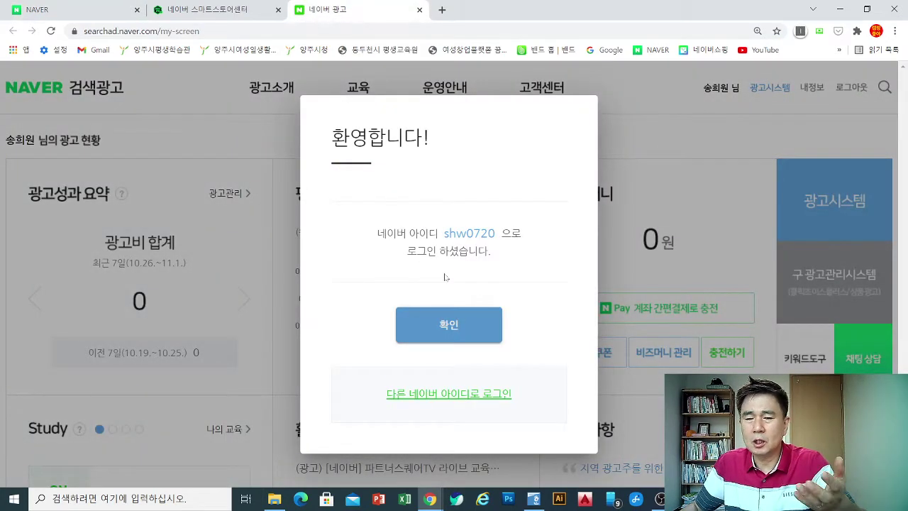
# Revisit the Smart Store Center dashboard, return to the 네이버 광고 page and confirm the 환영합니다! login notice.
pyautogui.click(207, 9)
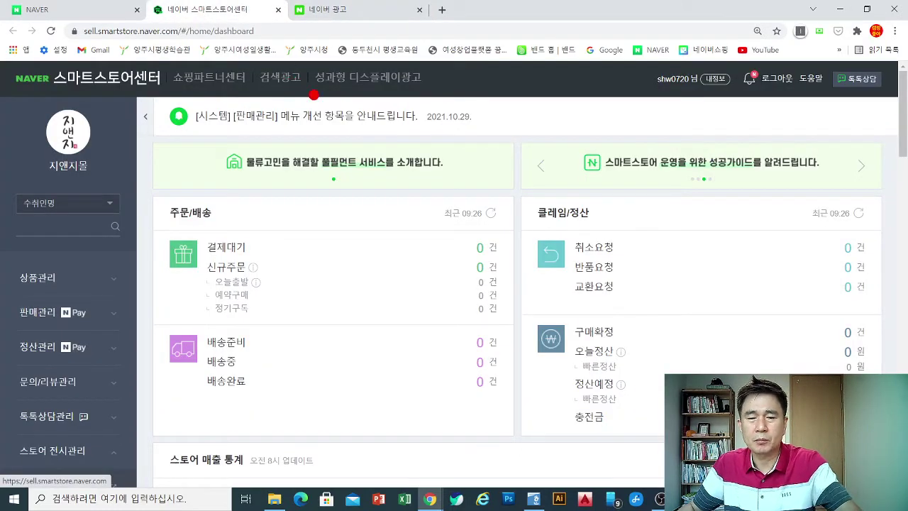
pyautogui.moveTo(312, 112)
pyautogui.mouseDown()
pyautogui.moveTo(235, 51)
pyautogui.moveTo(313, 122)
pyautogui.moveTo(508, 252)
pyautogui.mouseUp()
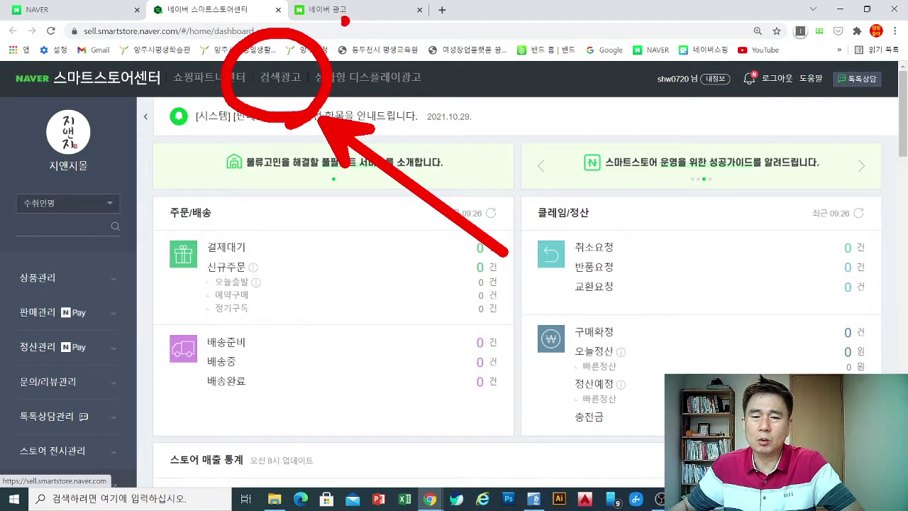
pyautogui.moveTo(319, 17); pyautogui.dragTo(419, 32)
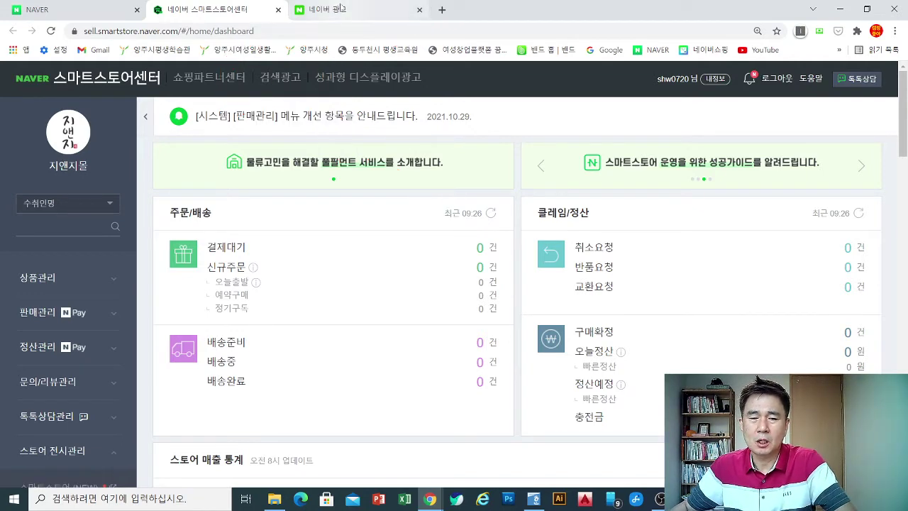
pyautogui.click(354, 9)
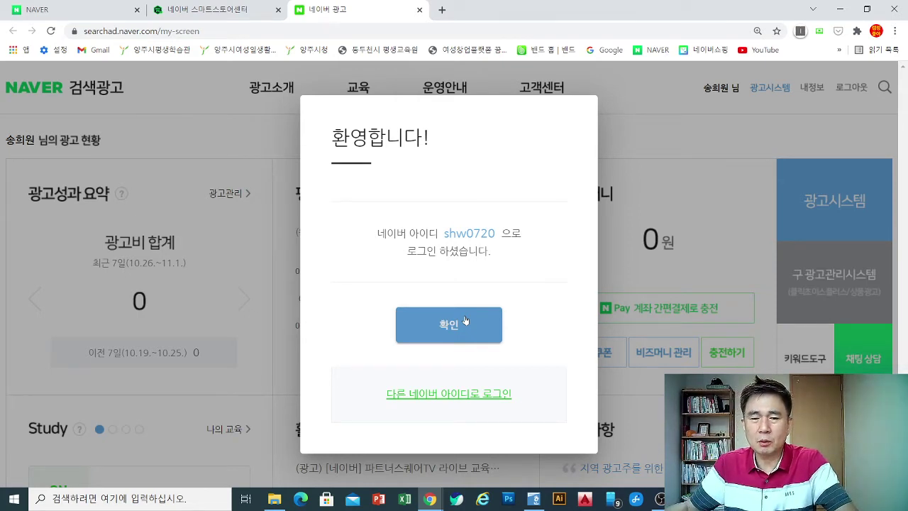
pyautogui.click(439, 332)
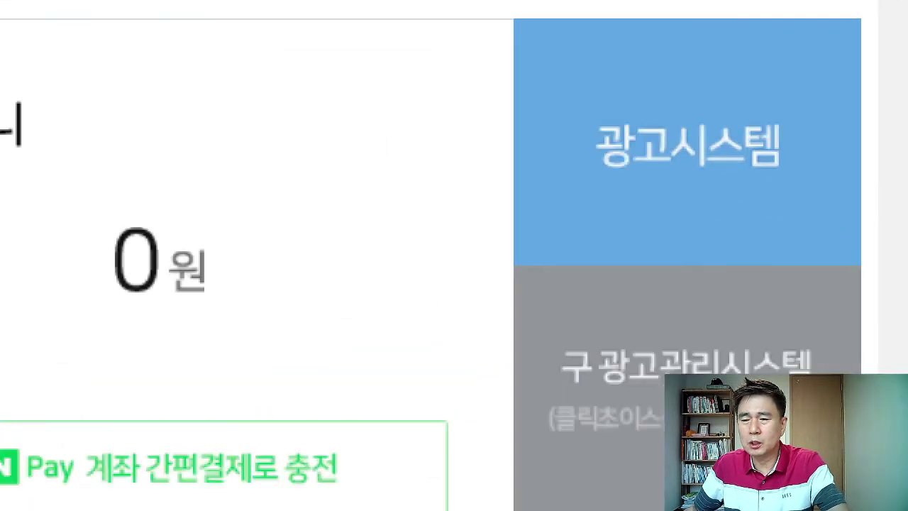
# Open 광고시스템 from the NAVER 검색광고 account overview.
pyautogui.click(906, 229)
pyautogui.moveTo(540, 52)
pyautogui.mouseDown()
pyautogui.moveTo(855, 235)
pyautogui.moveTo(841, 235)
pyautogui.mouseUp()
pyautogui.moveTo(523, 146)
pyautogui.mouseDown()
pyautogui.moveTo(206, 160)
pyautogui.moveTo(145, 145)
pyautogui.mouseUp()
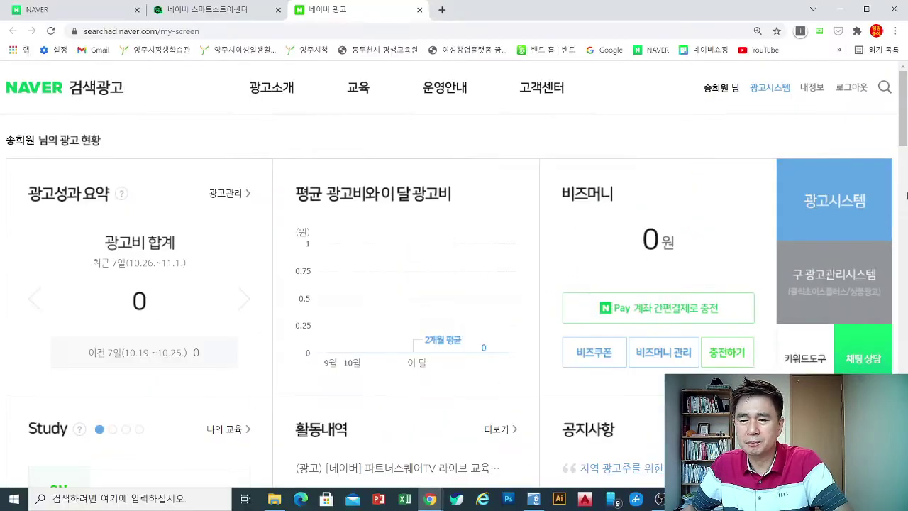
pyautogui.click(831, 203)
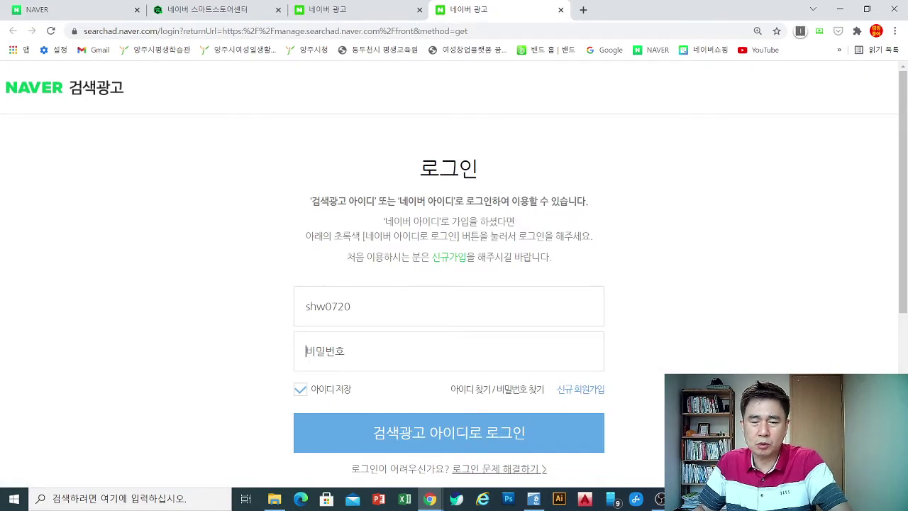
# Fill in the account password on the NAVER 검색광고 login form using the saved nid.naver.com credentials.
pyautogui.scroll(-2, 407, 232)
pyautogui.scroll(1, 454, 263)
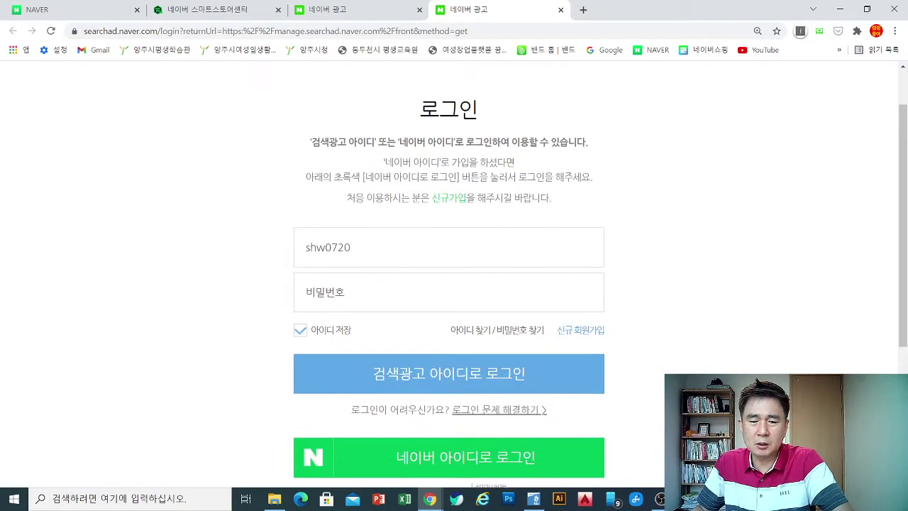
pyautogui.click(426, 292)
pyautogui.click(360, 346)
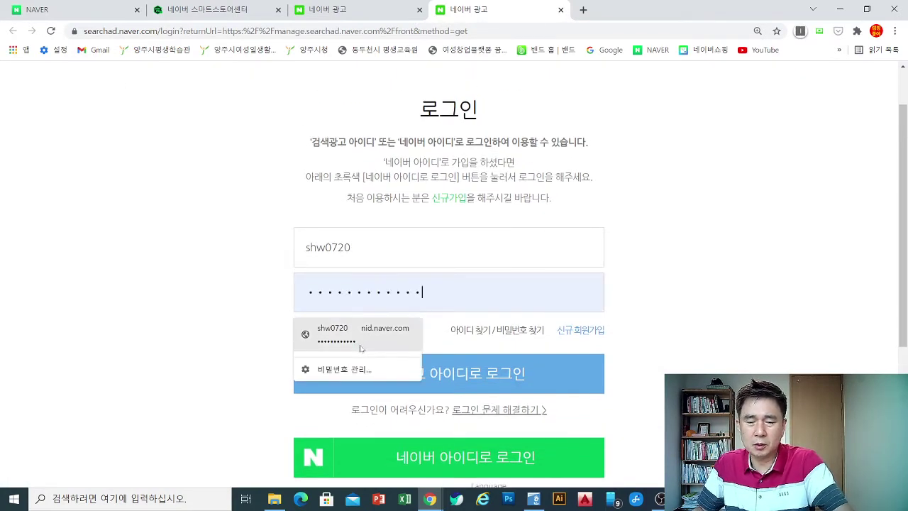
pyautogui.scroll(-1, 444, 448)
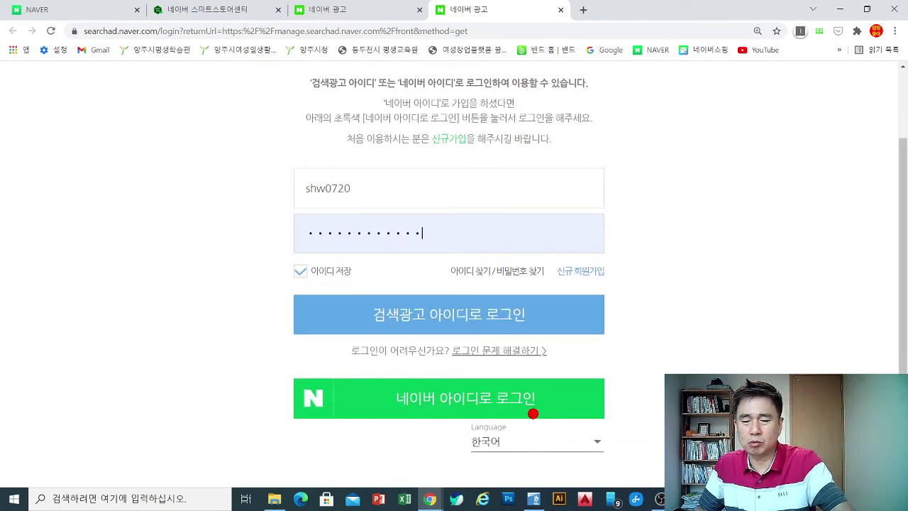
pyautogui.moveTo(533, 413)
pyautogui.mouseDown()
pyautogui.moveTo(316, 437)
pyautogui.moveTo(539, 433)
pyautogui.moveTo(481, 438)
pyautogui.mouseUp()
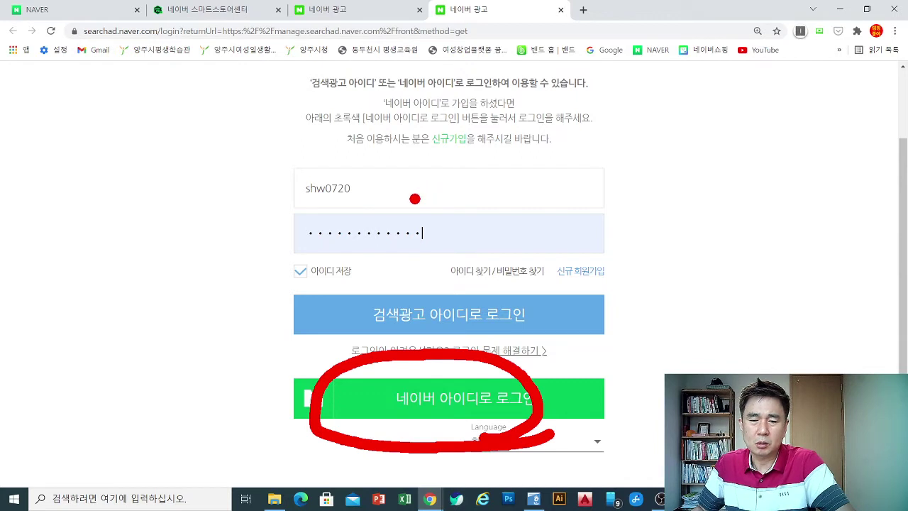
pyautogui.moveTo(415, 198)
pyautogui.mouseDown()
pyautogui.moveTo(412, 178)
pyautogui.moveTo(389, 201)
pyautogui.mouseUp()
pyautogui.moveTo(399, 252)
pyautogui.mouseDown()
pyautogui.moveTo(301, 213)
pyautogui.moveTo(383, 257)
pyautogui.mouseUp()
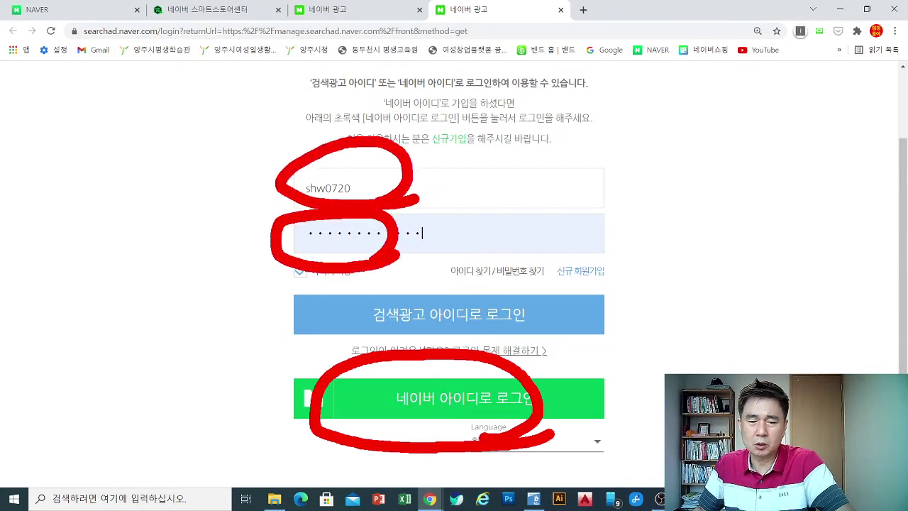
pyautogui.moveTo(720, 335); pyautogui.dragTo(567, 391)
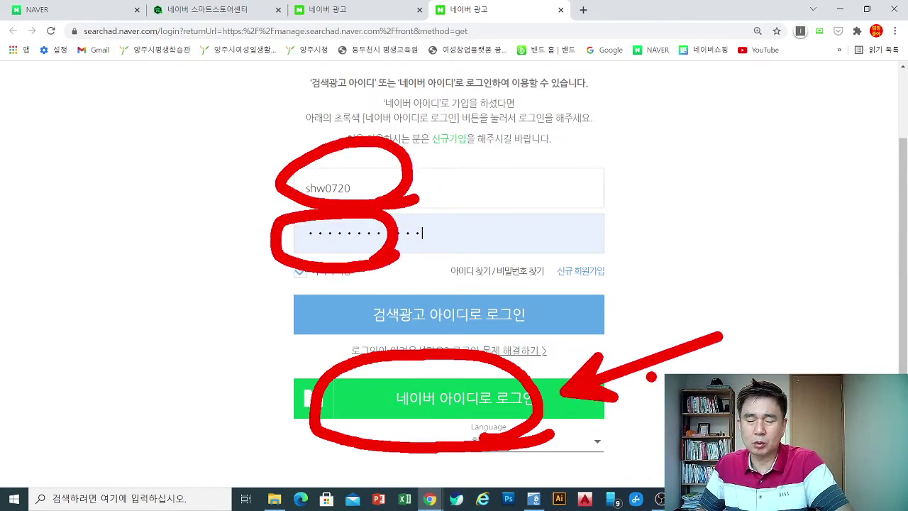
# Log in to 검색광고 with the NAVER ID and start 광고 만들기 from the campaign overview.
pyautogui.press('Escape')
pyautogui.click(450, 392)
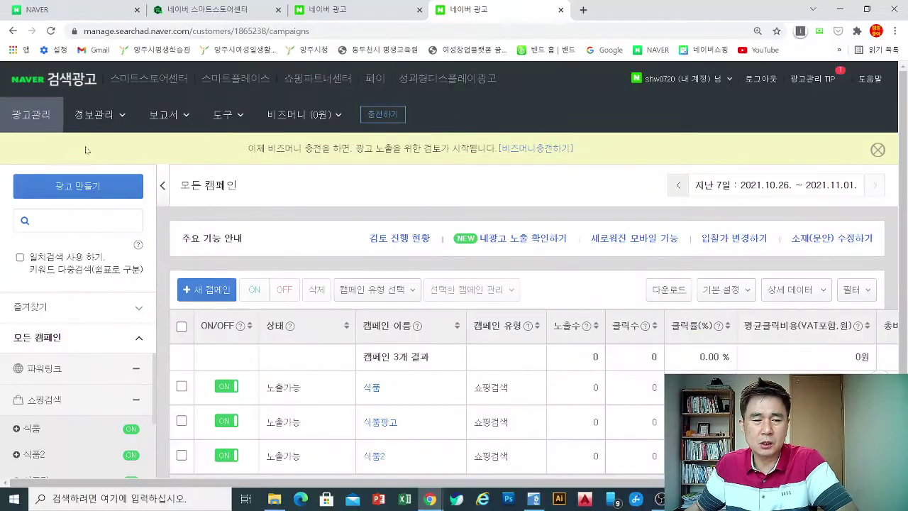
pyautogui.click(92, 187)
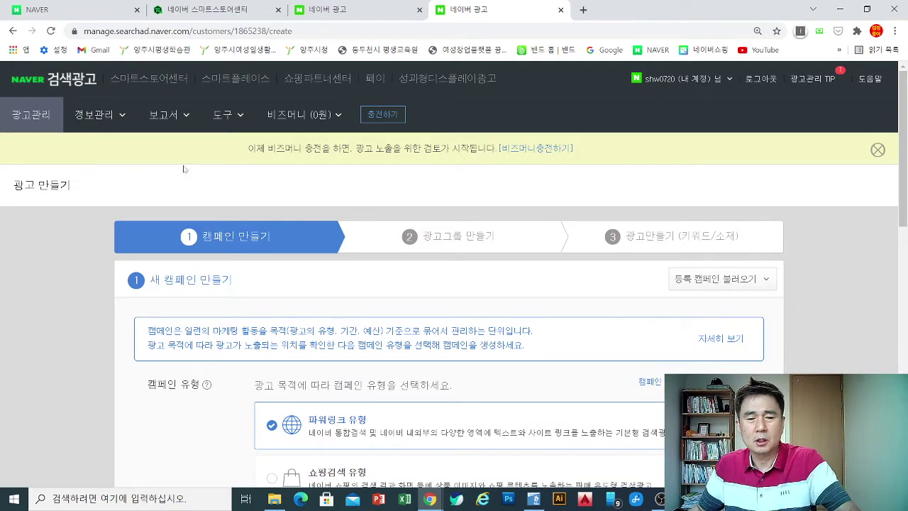
# Review the 캠페인 만들기 stage and its five campaign types, from 파워링크 유형 to 플레이스 유형.
pyautogui.click(246, 238)
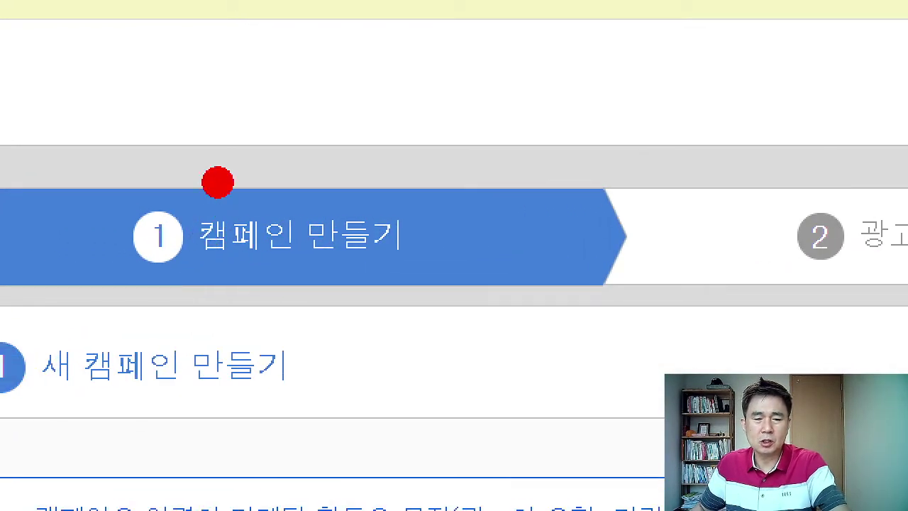
pyautogui.moveTo(202, 201); pyautogui.dragTo(230, 226)
pyautogui.moveTo(284, 206); pyautogui.dragTo(330, 113)
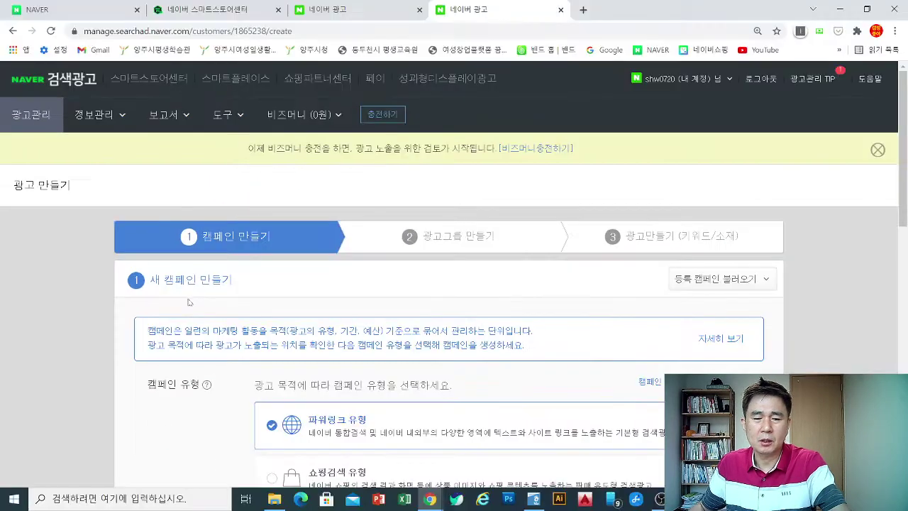
pyautogui.scroll(-1, 227, 261)
pyautogui.scroll(-1, 228, 265)
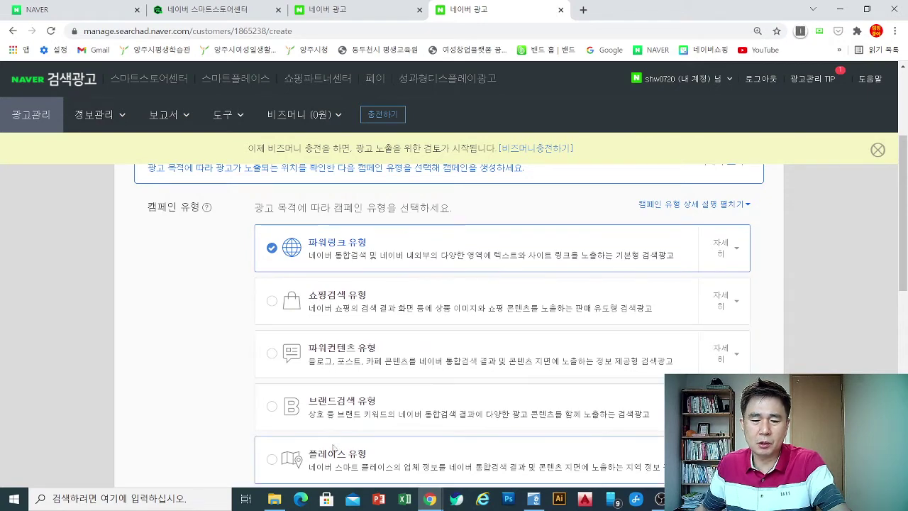
pyautogui.scroll(-1, 334, 355)
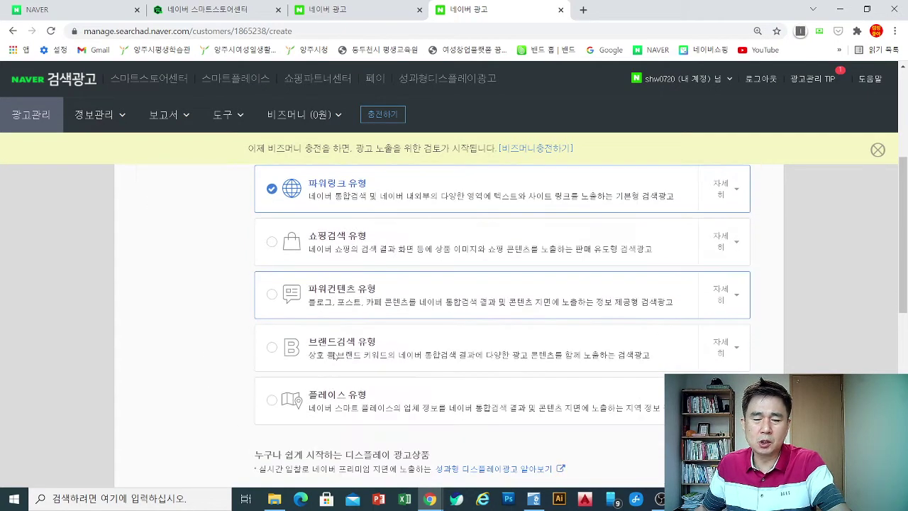
pyautogui.scroll(1, 332, 298)
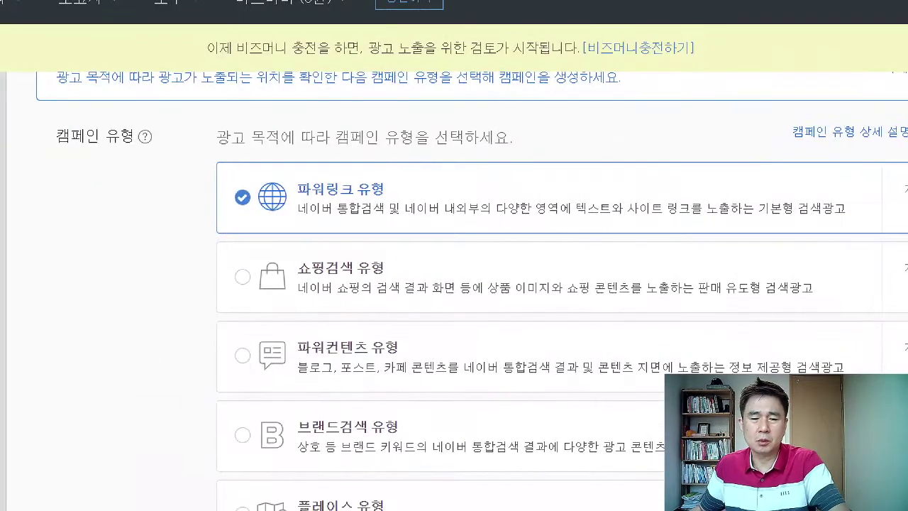
pyautogui.moveTo(410, 178)
pyautogui.mouseDown()
pyautogui.moveTo(469, 172)
pyautogui.moveTo(474, 140)
pyautogui.mouseUp()
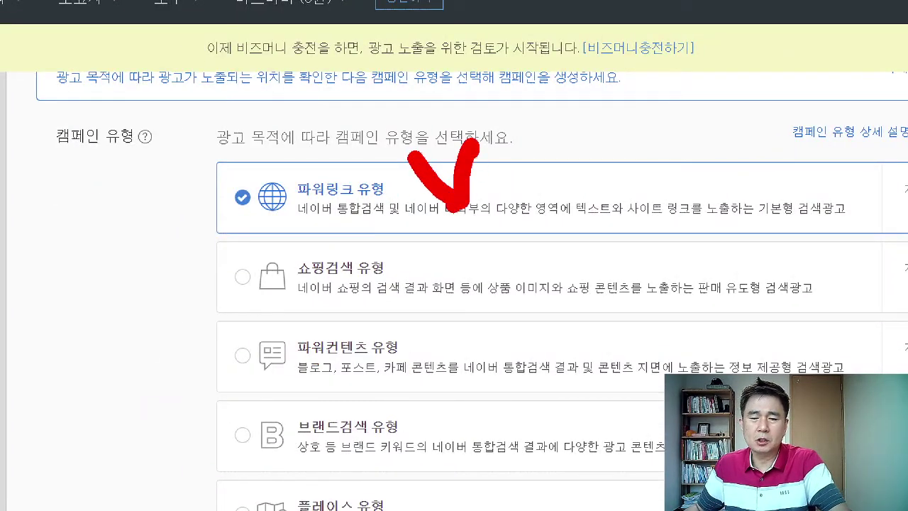
pyautogui.moveTo(421, 249); pyautogui.dragTo(466, 250)
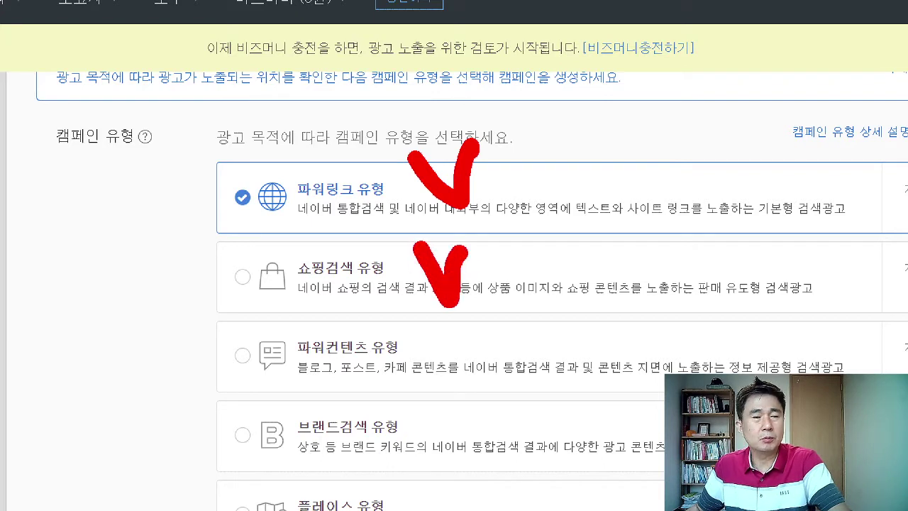
pyautogui.moveTo(426, 345)
pyautogui.mouseDown()
pyautogui.moveTo(451, 379)
pyautogui.moveTo(472, 334)
pyautogui.mouseUp()
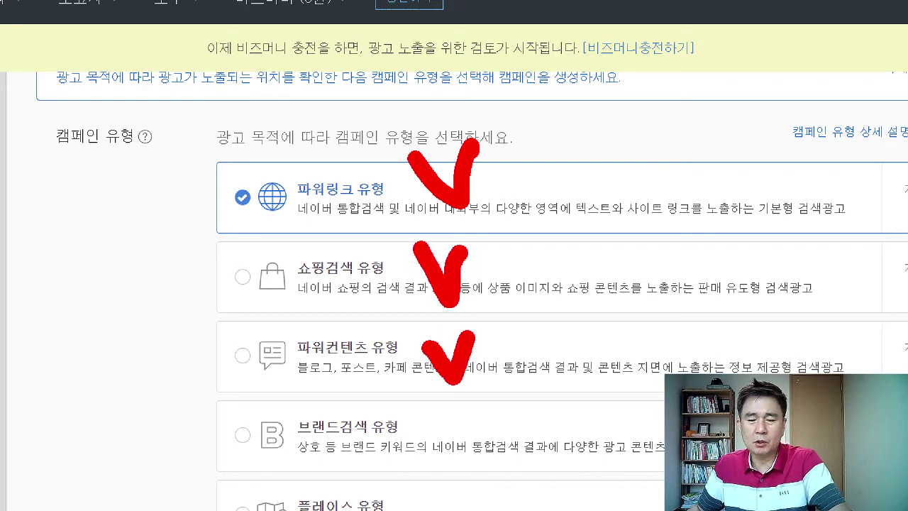
pyautogui.moveTo(434, 417); pyautogui.dragTo(474, 413)
pyautogui.moveTo(426, 477)
pyautogui.mouseDown()
pyautogui.moveTo(467, 490)
pyautogui.moveTo(485, 472)
pyautogui.mouseUp()
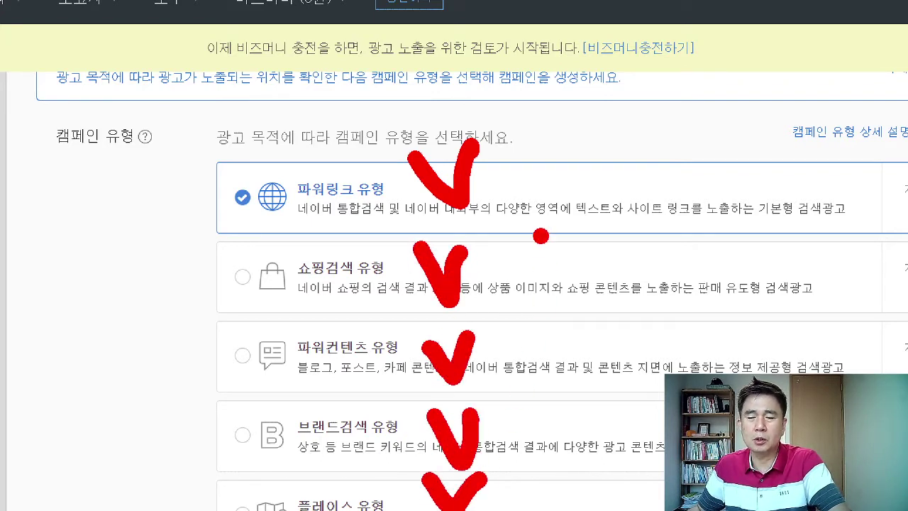
pyautogui.moveTo(509, 153)
pyautogui.mouseDown()
pyautogui.moveTo(581, 332)
pyautogui.moveTo(543, 449)
pyautogui.mouseUp()
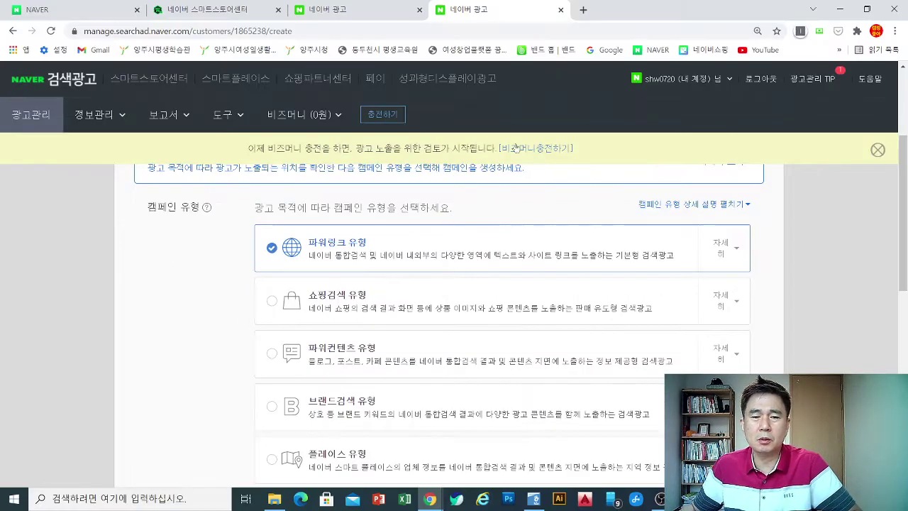
# Return to the NAVER home page.
pyautogui.click(73, 13)
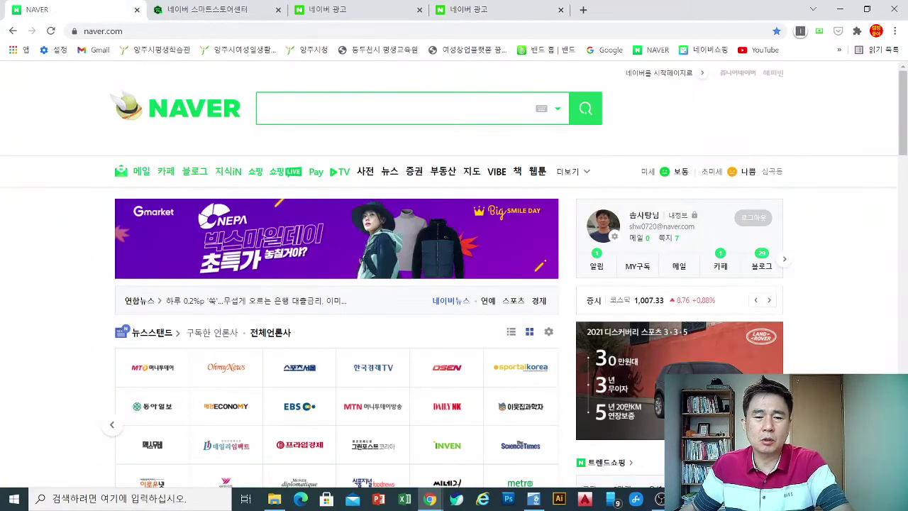
pyautogui.write('d')
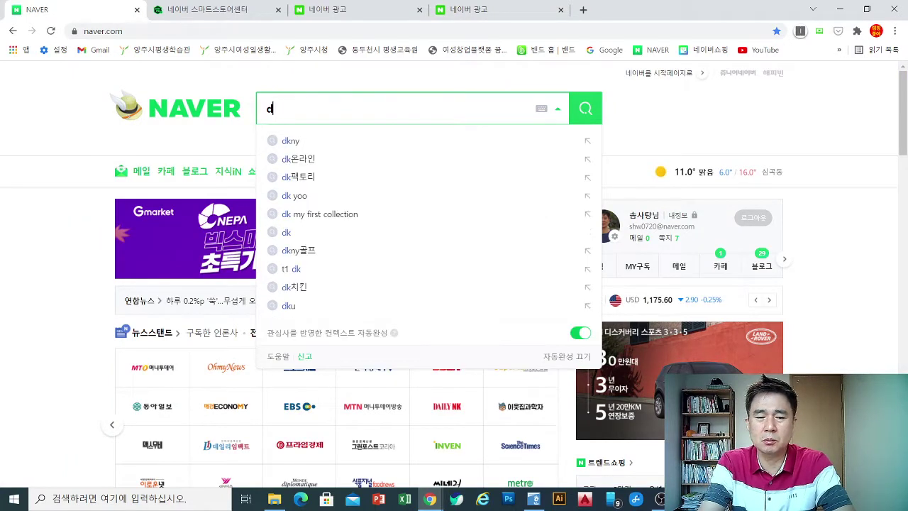
pyautogui.press('BackSpace')
pyautogui.write('ㅇ')
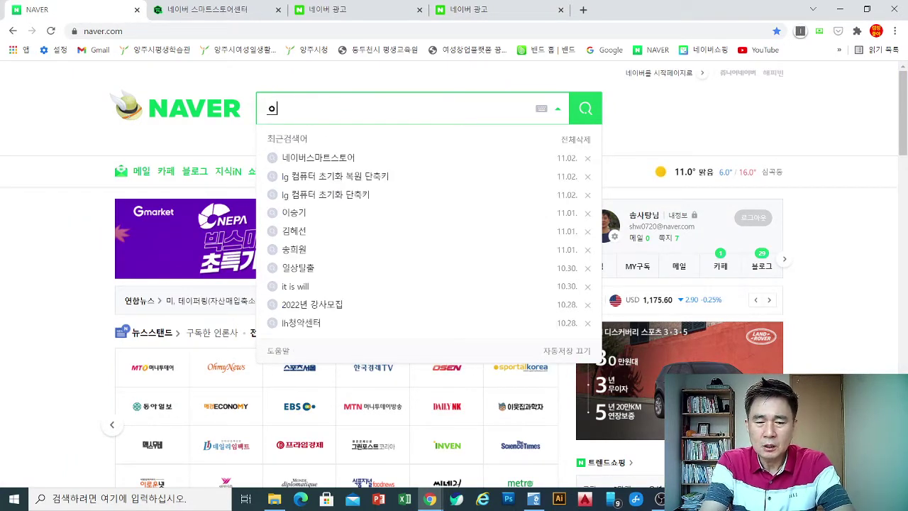
pyautogui.write('ㅣ')
pyautogui.press('BackSpace')
pyautogui.press('BackSpace')
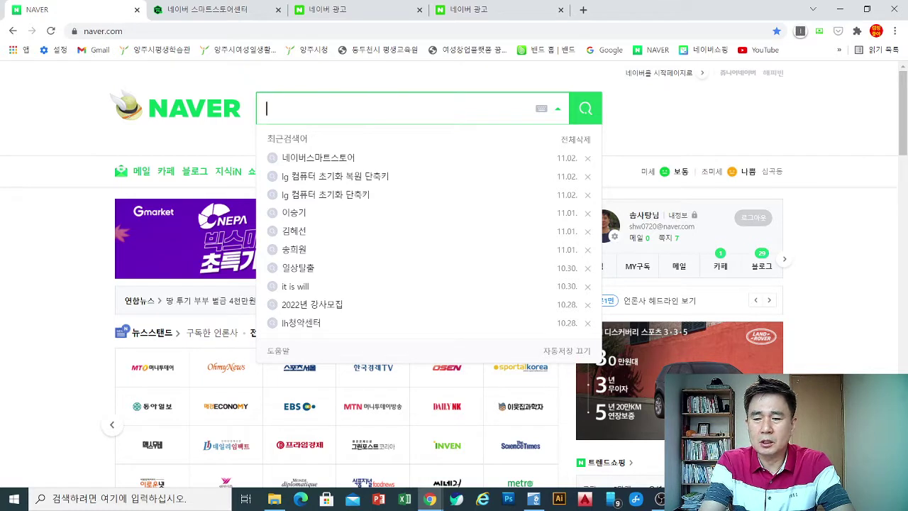
pyautogui.write('지애')
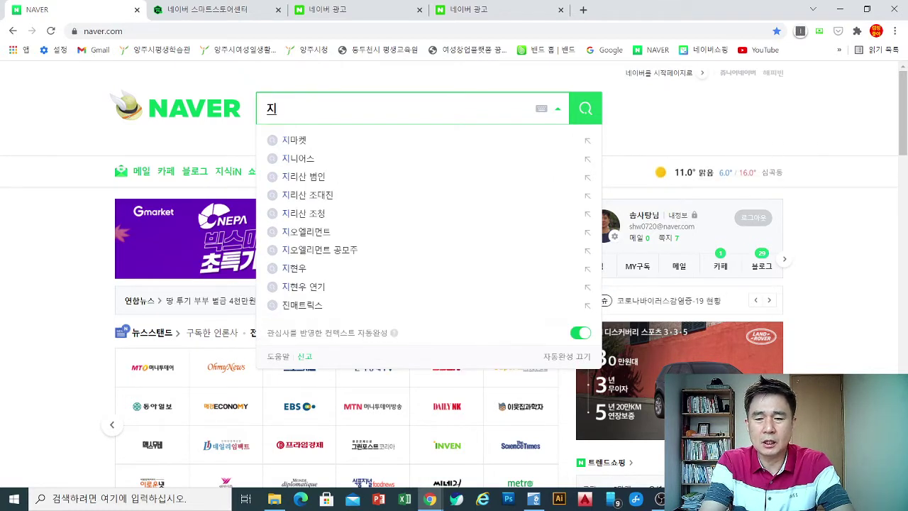
pyautogui.press('BackSpace')
pyautogui.press('BackSpace')
pyautogui.press('BackSpace')
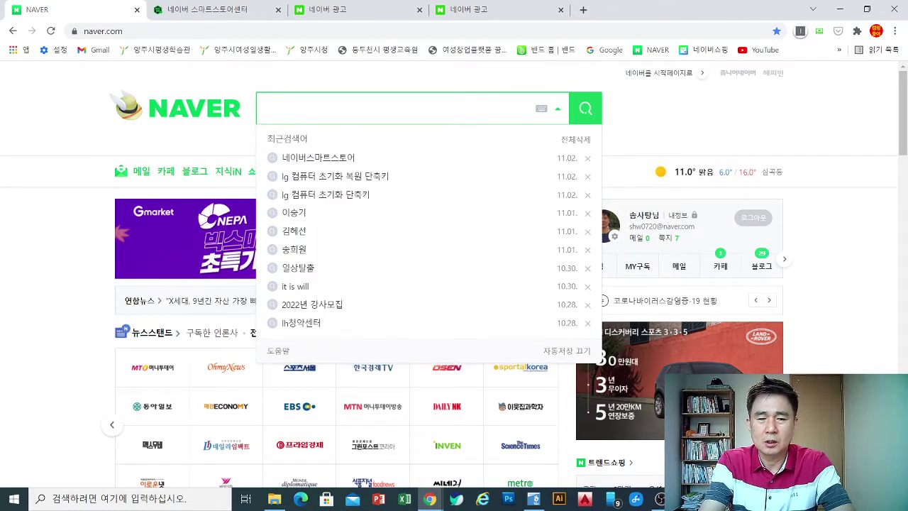
# Search NAVER for 고운선한복 and examine the 플레이스 section of the results.
pyautogui.write('고운선한')
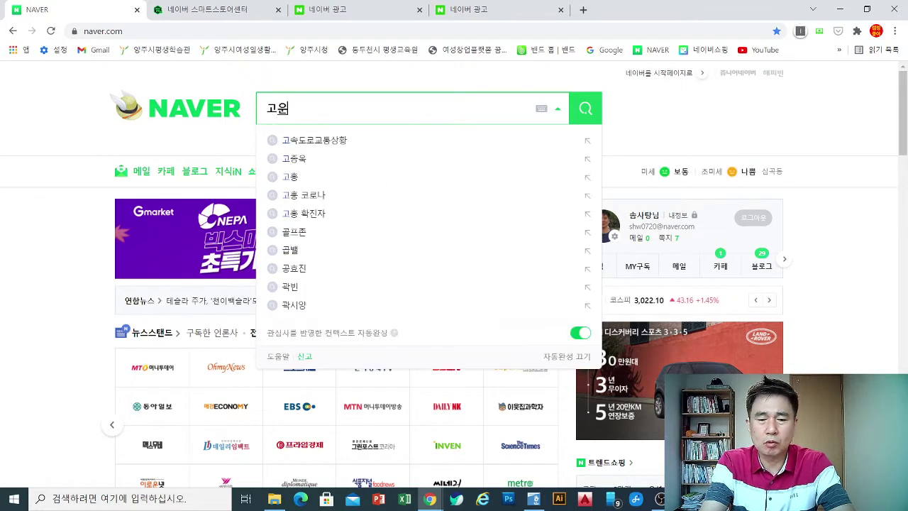
pyautogui.write('복')
pyautogui.press('Return')
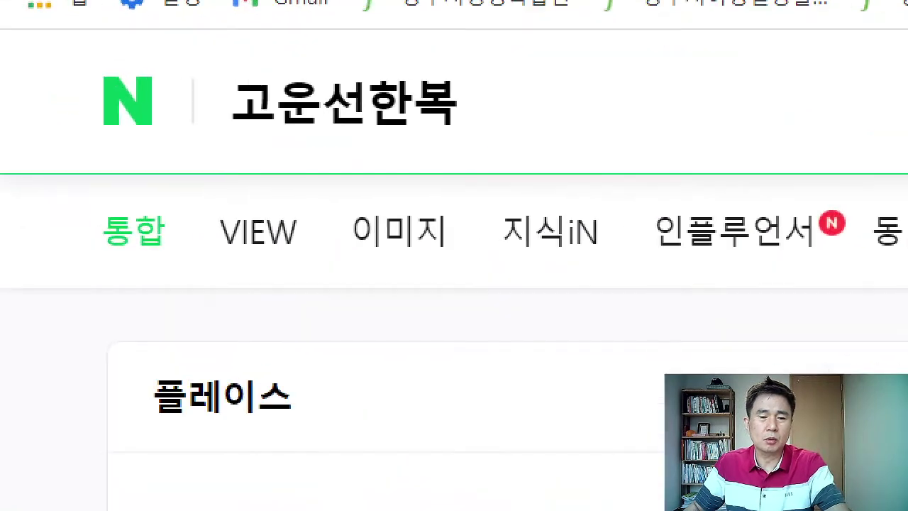
pyautogui.moveTo(74, 40); pyautogui.dragTo(468, 141)
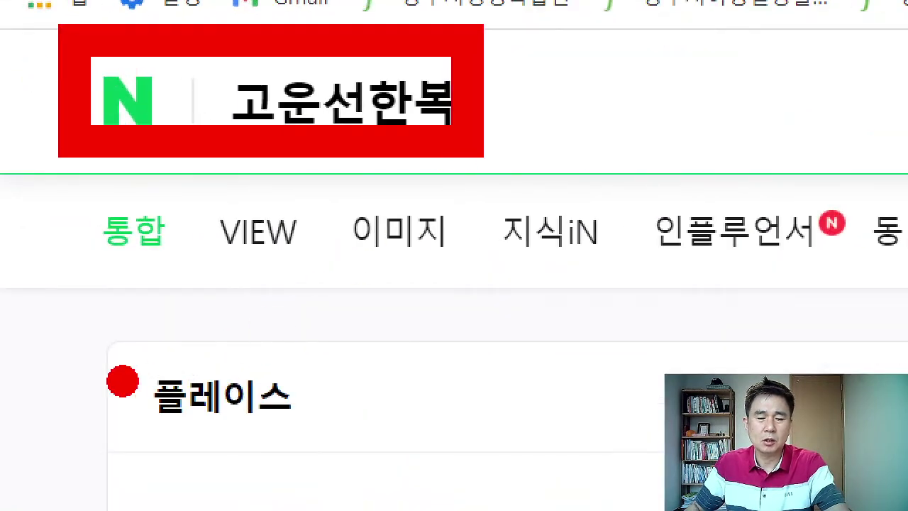
pyautogui.moveTo(85, 333); pyautogui.dragTo(354, 453)
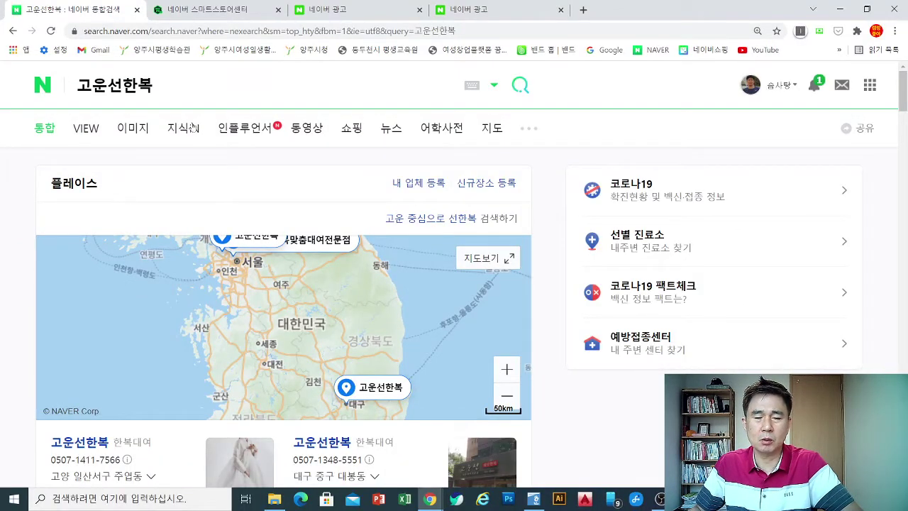
# Clear the search term, open 내 업체 등록 from the 플레이스 section, and dismiss the 플레이스광고 popup for one week.
pyautogui.moveTo(155, 85); pyautogui.dragTo(74, 86)
pyautogui.press('BackSpace')
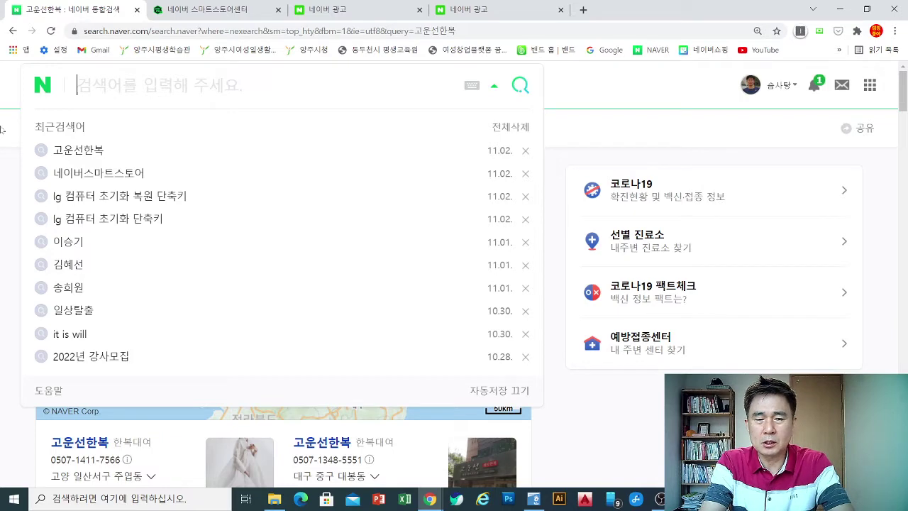
pyautogui.click(2, 266)
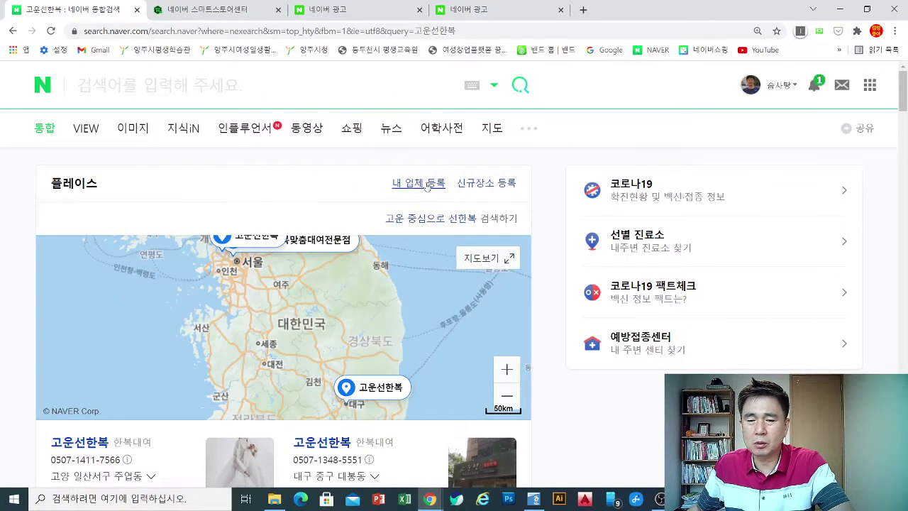
pyautogui.click(425, 183)
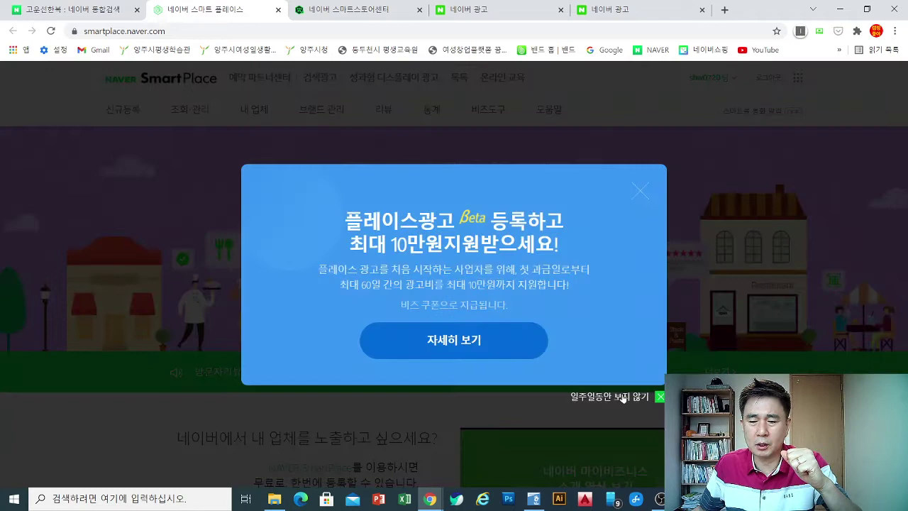
pyautogui.click(625, 398)
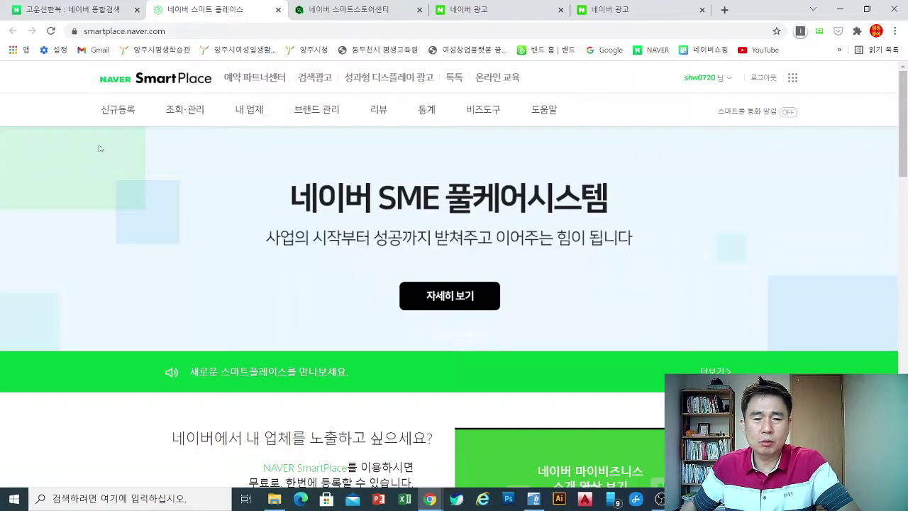
# Open the SmartPlace 신규등록 form, review its 업체명, 전화번호, 주소 and 업종 fields and the existing-business check, and close SmartPlace.
pyautogui.click(117, 109)
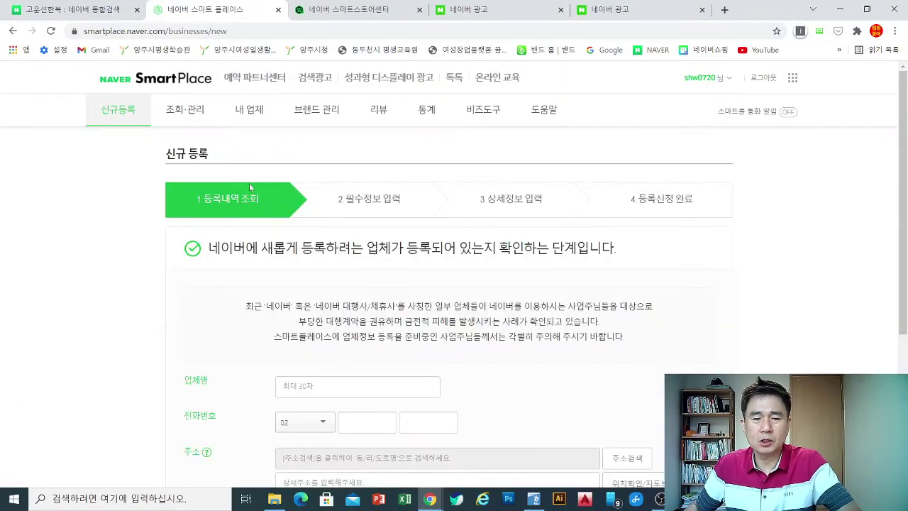
pyautogui.scroll(-3, 348, 278)
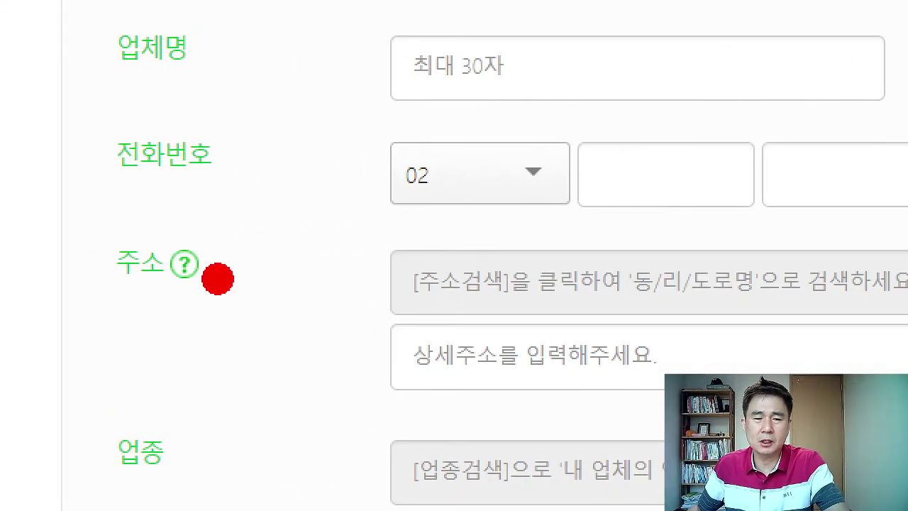
pyautogui.moveTo(553, 71)
pyautogui.mouseDown()
pyautogui.moveTo(326, 91)
pyautogui.moveTo(539, 71)
pyautogui.mouseUp()
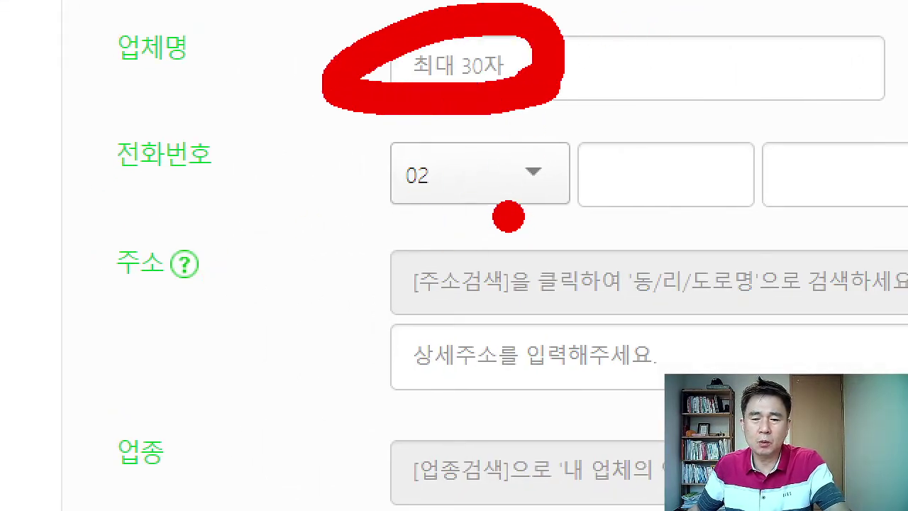
pyautogui.moveTo(508, 217)
pyautogui.mouseDown()
pyautogui.moveTo(589, 213)
pyautogui.moveTo(515, 202)
pyautogui.mouseUp()
pyautogui.moveTo(570, 345)
pyautogui.mouseDown()
pyautogui.moveTo(397, 298)
pyautogui.moveTo(533, 321)
pyautogui.mouseUp()
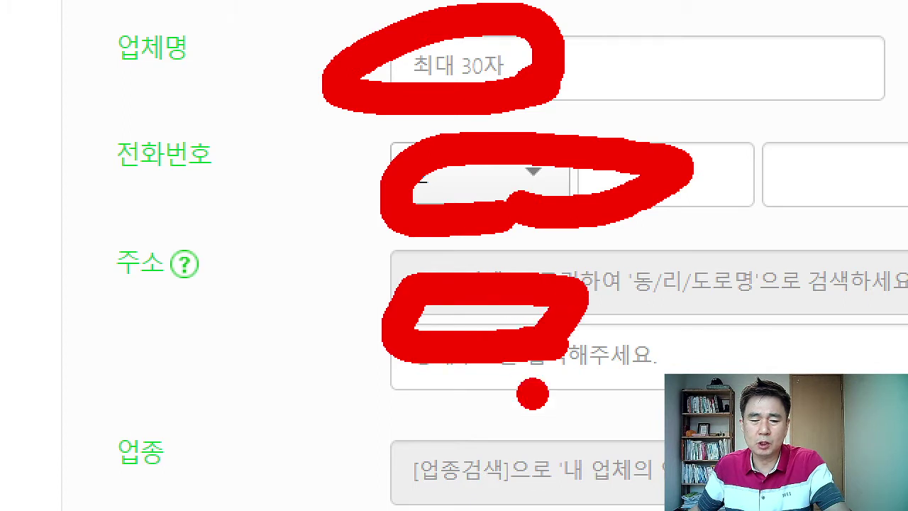
pyautogui.moveTo(575, 500)
pyautogui.mouseDown()
pyautogui.moveTo(401, 497)
pyautogui.moveTo(568, 489)
pyautogui.mouseUp()
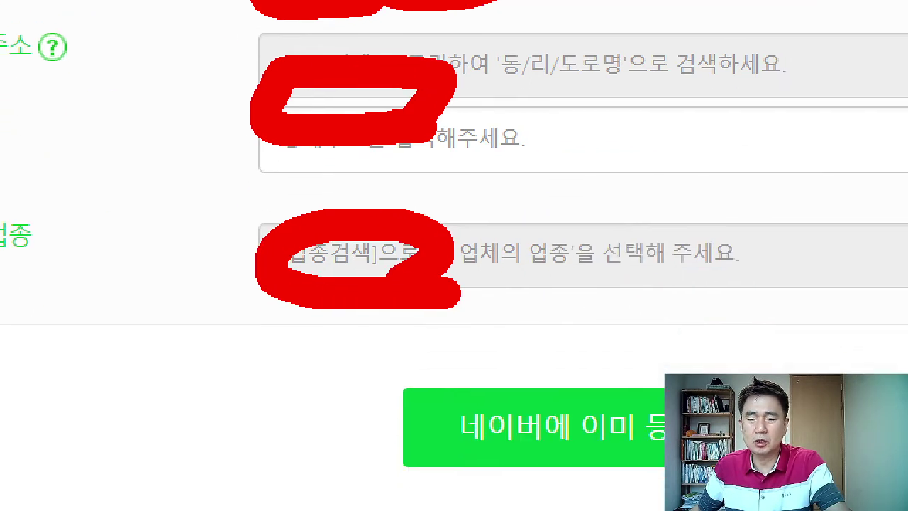
pyautogui.moveTo(543, 401); pyautogui.dragTo(660, 489)
pyautogui.moveTo(532, 419); pyautogui.dragTo(837, 373)
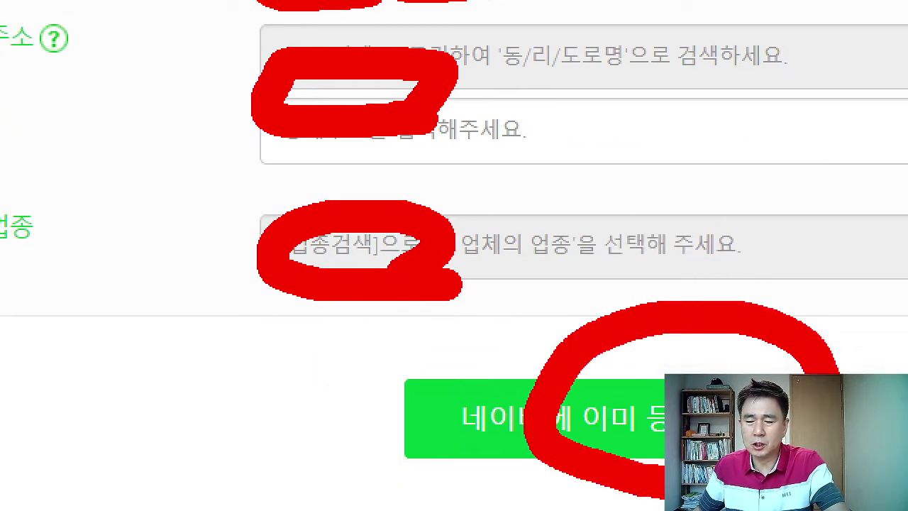
pyautogui.moveTo(518, 396); pyautogui.dragTo(186, 402)
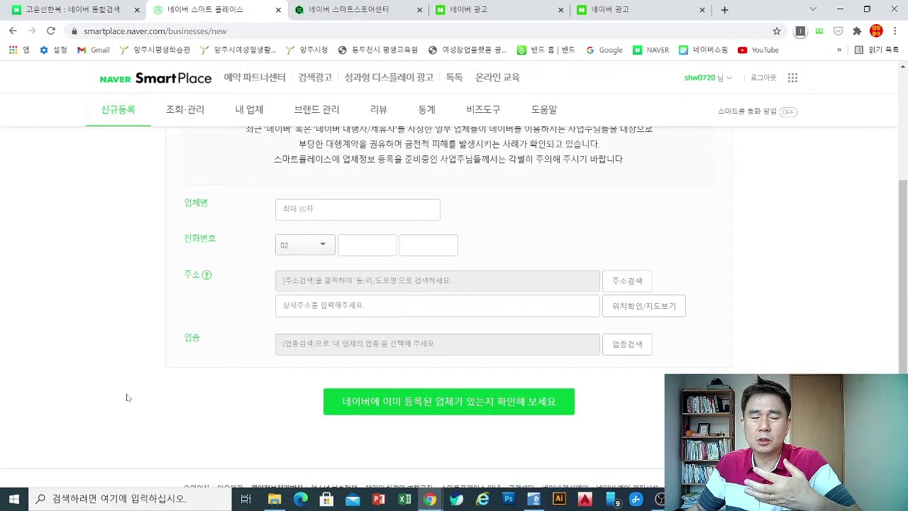
pyautogui.scroll(3, 124, 349)
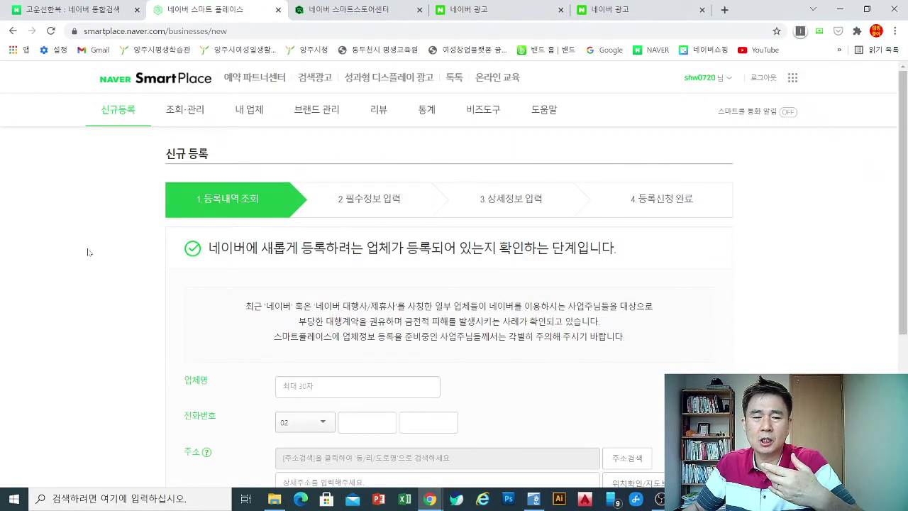
pyautogui.click(279, 10)
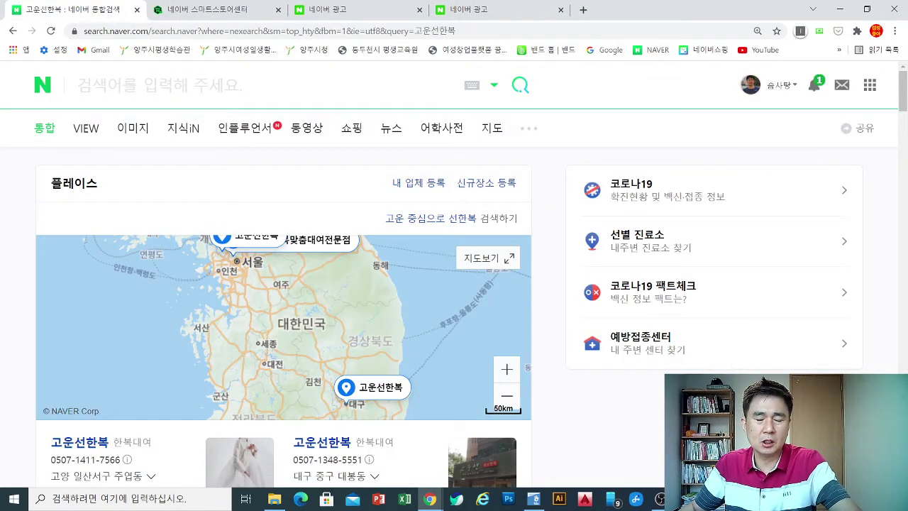
# Repeat the recent NAVER search for 고운선한복, circle the first 한복대여 listing in the 플레이스 results with an arrow, and clear the markings.
pyautogui.moveTo(121, 203)
pyautogui.mouseDown()
pyautogui.moveTo(68, 153)
pyautogui.moveTo(138, 166)
pyautogui.mouseUp()
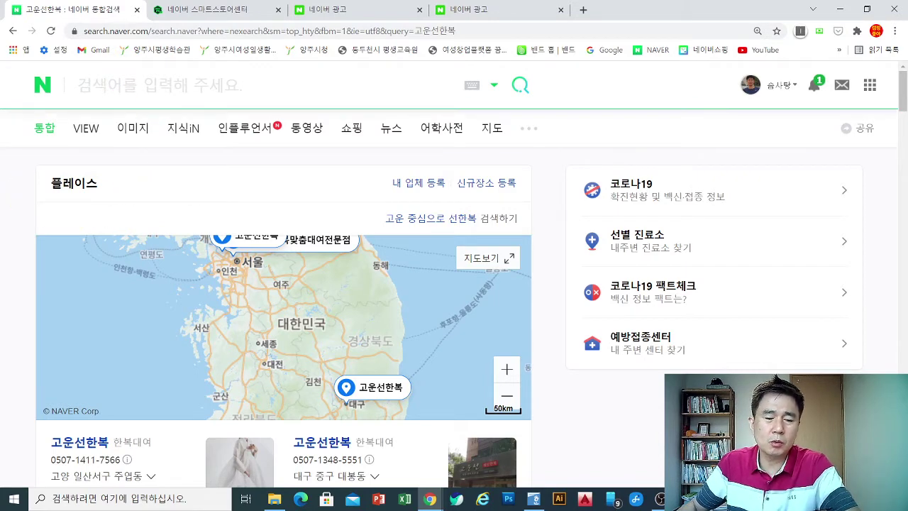
pyautogui.click(78, 85)
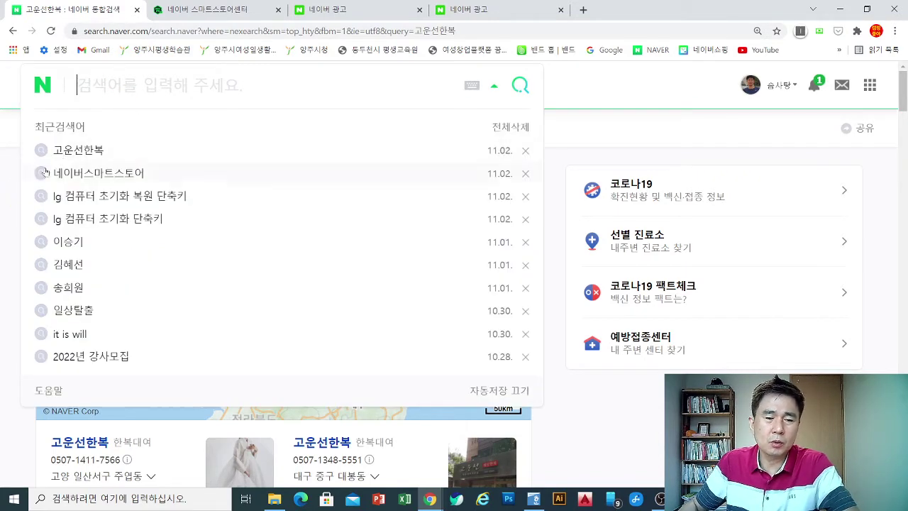
pyautogui.click(77, 152)
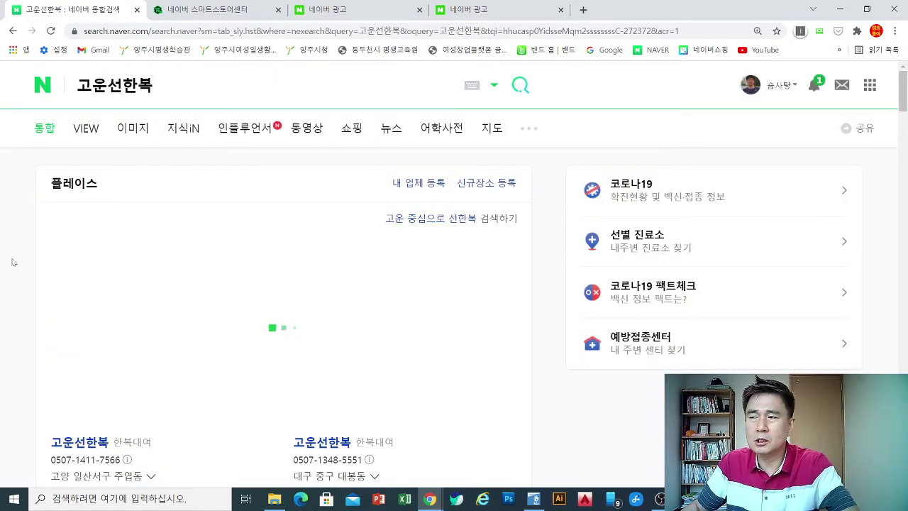
pyautogui.scroll(-2, 11, 267)
pyautogui.scroll(-2, 11, 267)
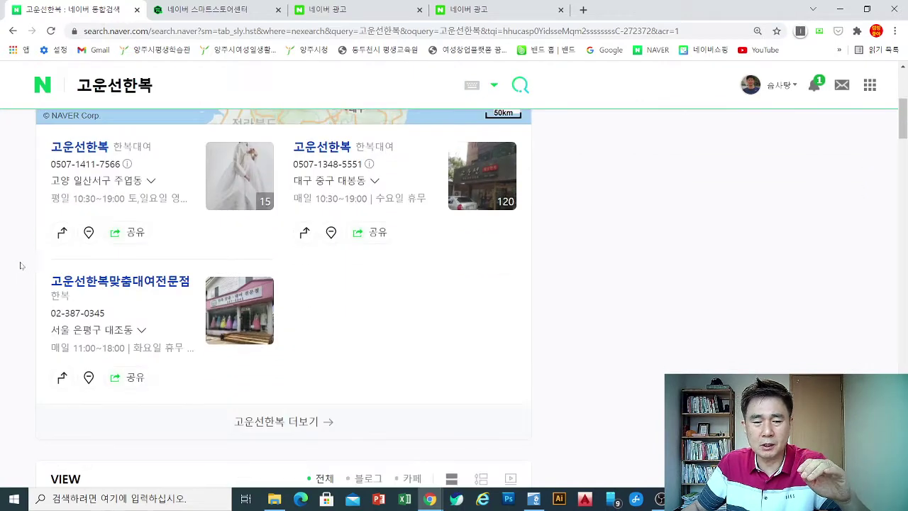
pyautogui.scroll(1, 39, 262)
pyautogui.moveTo(163, 269)
pyautogui.mouseDown()
pyautogui.moveTo(122, 277)
pyautogui.moveTo(178, 191)
pyautogui.moveTo(195, 268)
pyautogui.moveTo(428, 312)
pyautogui.mouseUp()
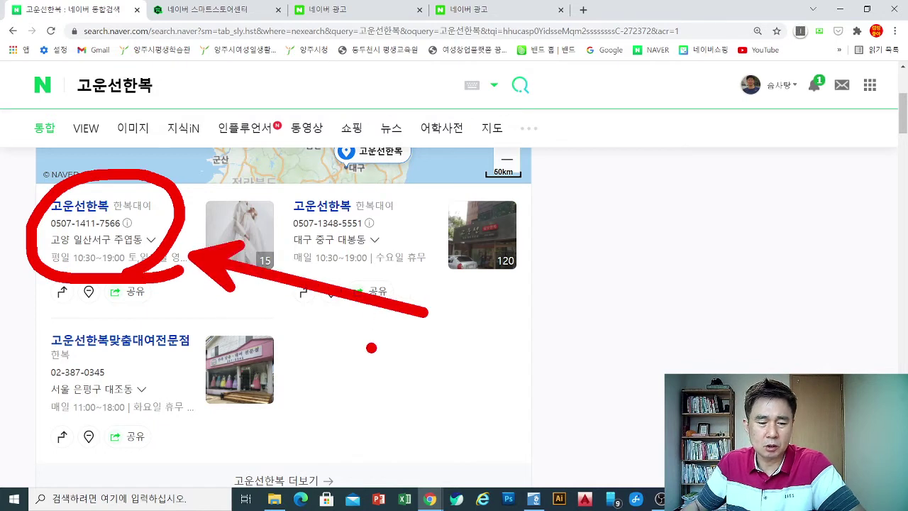
pyautogui.press('Escape')
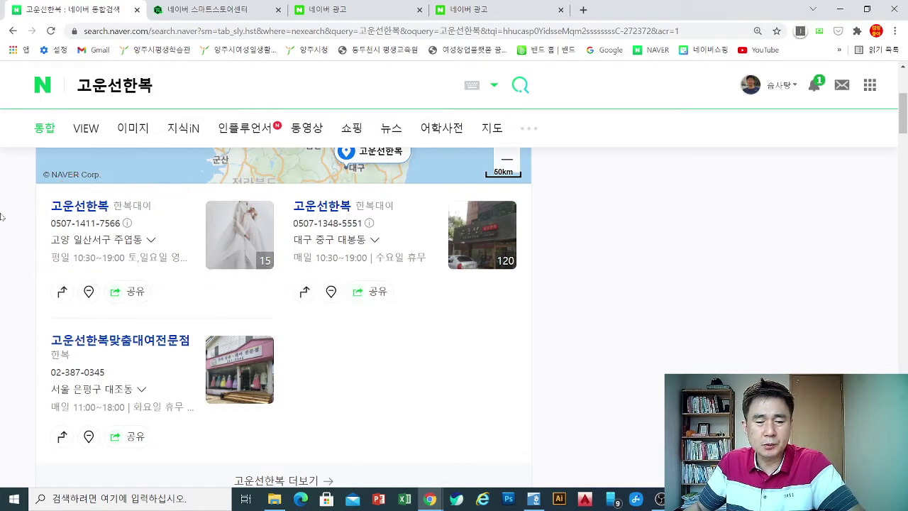
# Open the first 고운선한복 listing on the map and mark its photos, business name and the details below them.
pyautogui.click(99, 213)
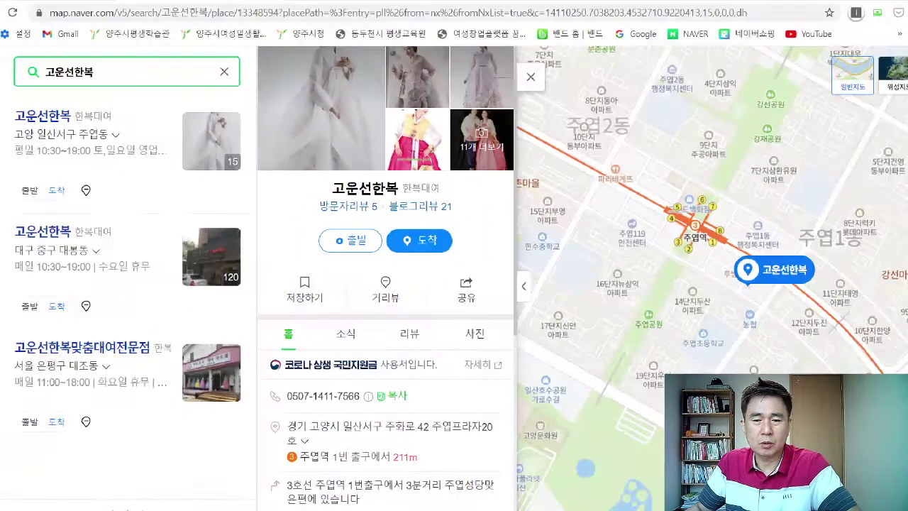
pyautogui.moveTo(487, 134)
pyautogui.mouseDown()
pyautogui.moveTo(388, 153)
pyautogui.moveTo(457, 121)
pyautogui.moveTo(412, 147)
pyautogui.mouseUp()
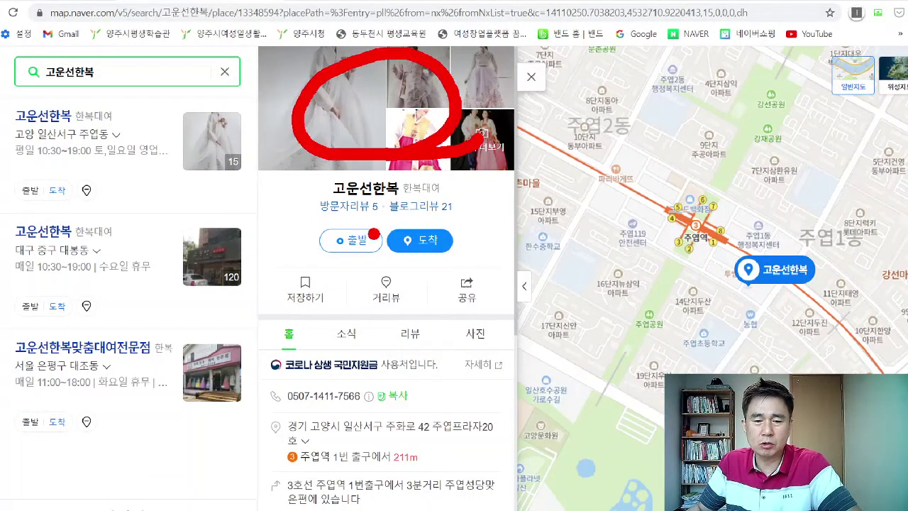
pyautogui.moveTo(411, 209); pyautogui.dragTo(298, 200)
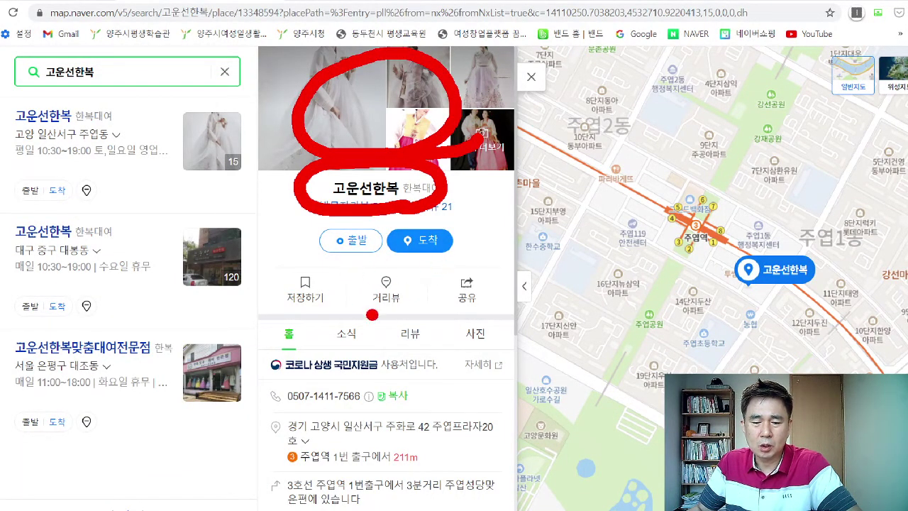
pyautogui.moveTo(301, 254)
pyautogui.mouseDown()
pyautogui.moveTo(389, 234)
pyautogui.moveTo(449, 264)
pyautogui.moveTo(440, 288)
pyautogui.mouseUp()
pyautogui.moveTo(424, 478)
pyautogui.mouseDown()
pyautogui.moveTo(266, 401)
pyautogui.moveTo(404, 500)
pyautogui.mouseUp()
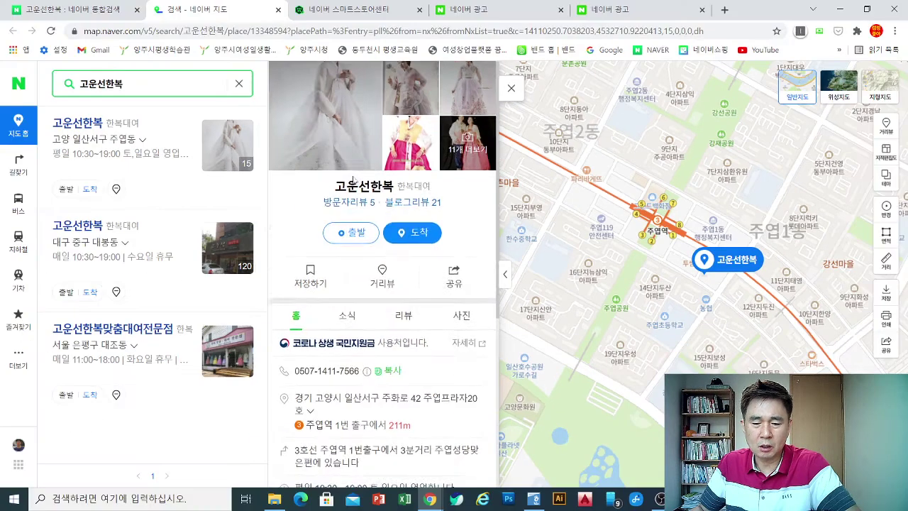
# Review the visitor and blog reviews in the business profile and close the map page.
pyautogui.scroll(-10, 362, 190)
pyautogui.scroll(-3, 360, 188)
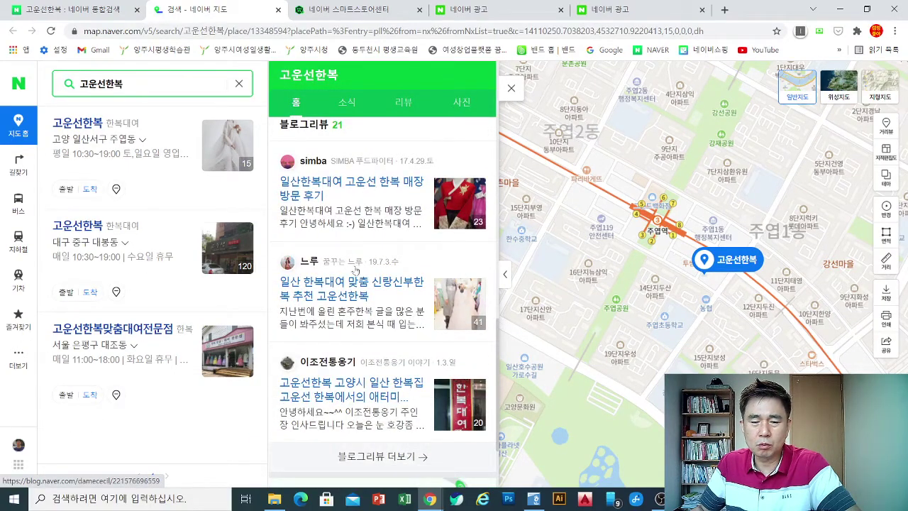
pyautogui.scroll(-2, 356, 269)
pyautogui.scroll(5, 355, 270)
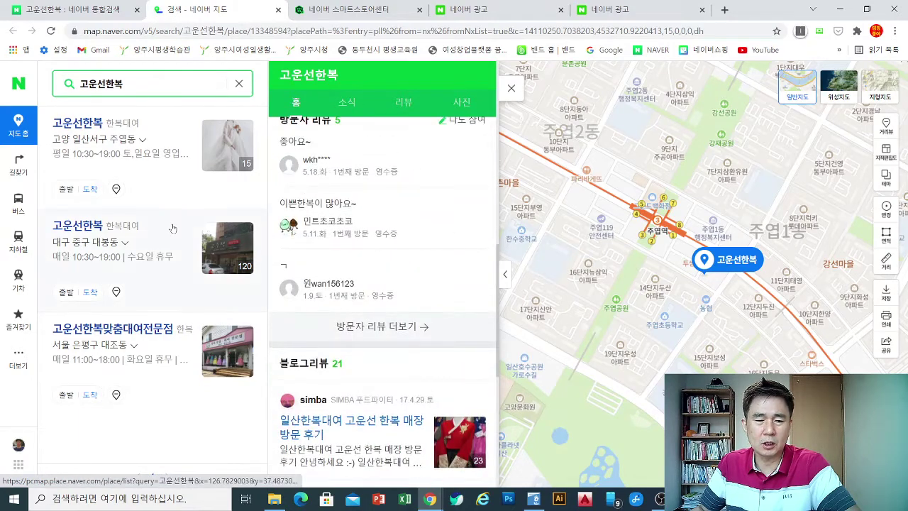
pyautogui.click(280, 10)
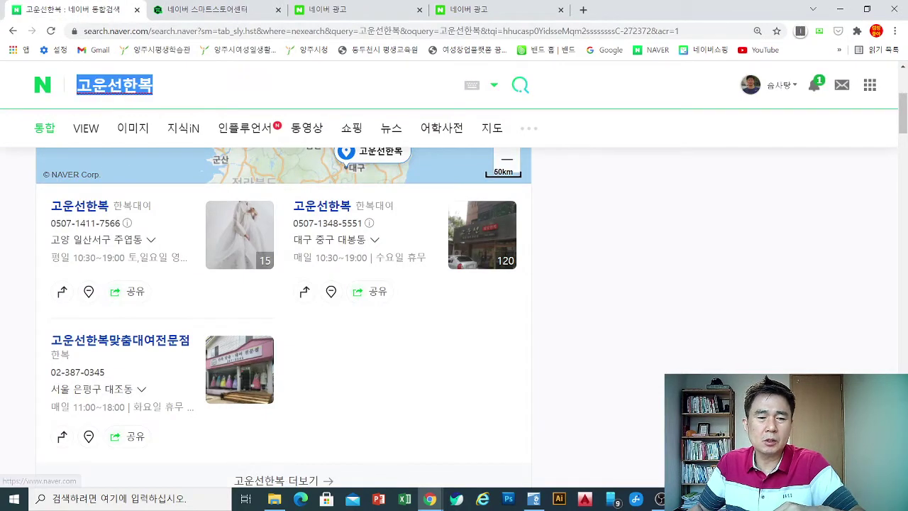
# Examine the 플레이스 and VIEW sections of the 고운선한복 search results.
pyautogui.scroll(3, 19, 210)
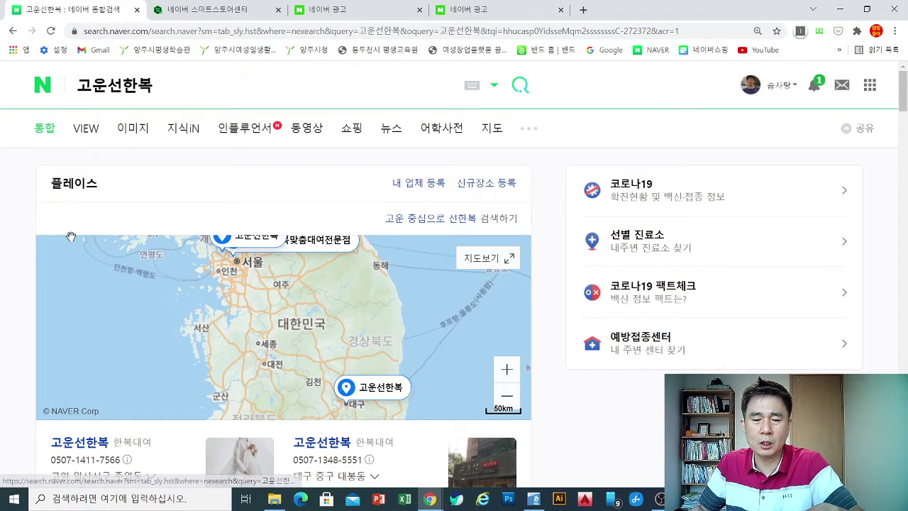
pyautogui.scroll(-7, 19, 261)
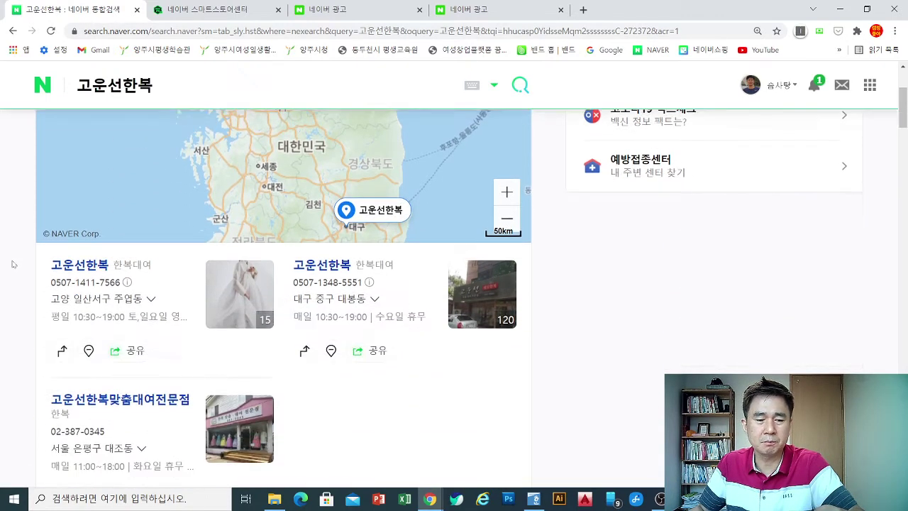
pyautogui.scroll(-2, 11, 262)
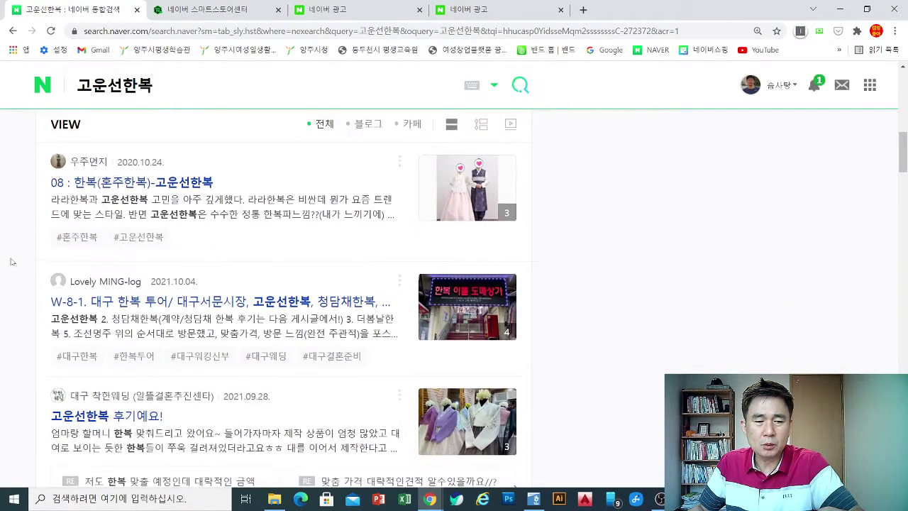
pyautogui.scroll(2, 106, 258)
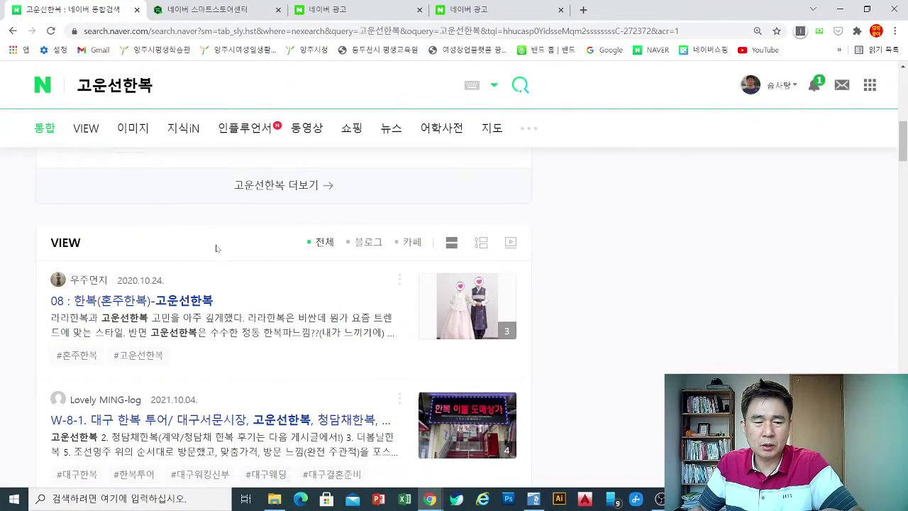
pyautogui.scroll(-10, 217, 248)
pyautogui.scroll(6, 213, 249)
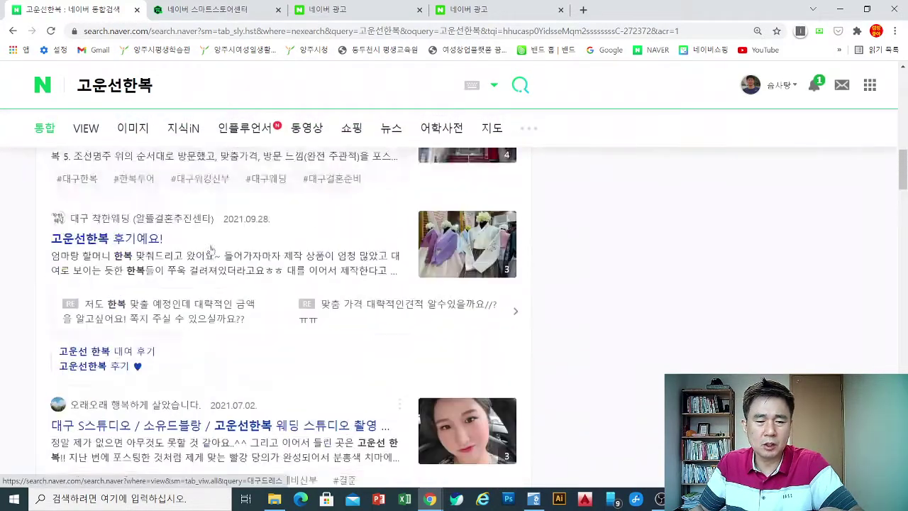
pyautogui.scroll(6, 213, 249)
pyautogui.scroll(-2, 239, 264)
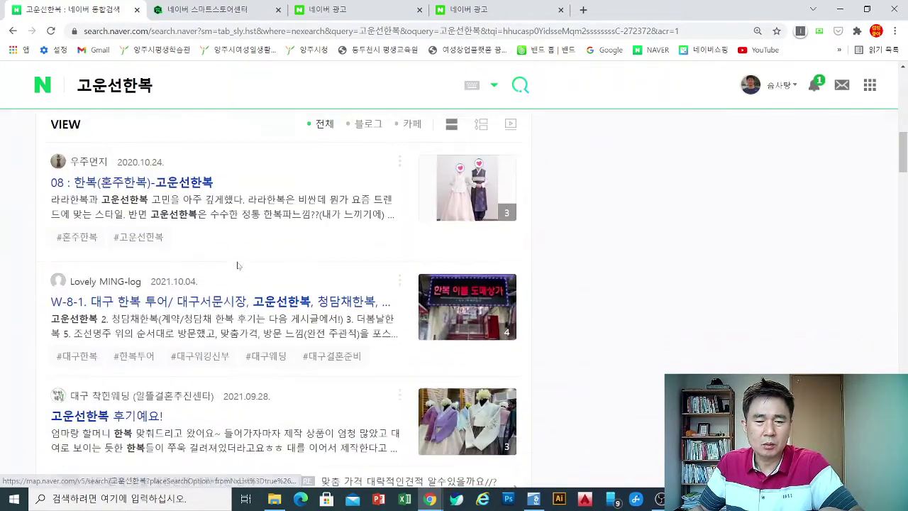
# Examine the website, Instagram, 동영상, 네이버쇼핑 and 뉴스 results for 고운선한복, and return toward the beginning of the results.
pyautogui.scroll(-12, 238, 265)
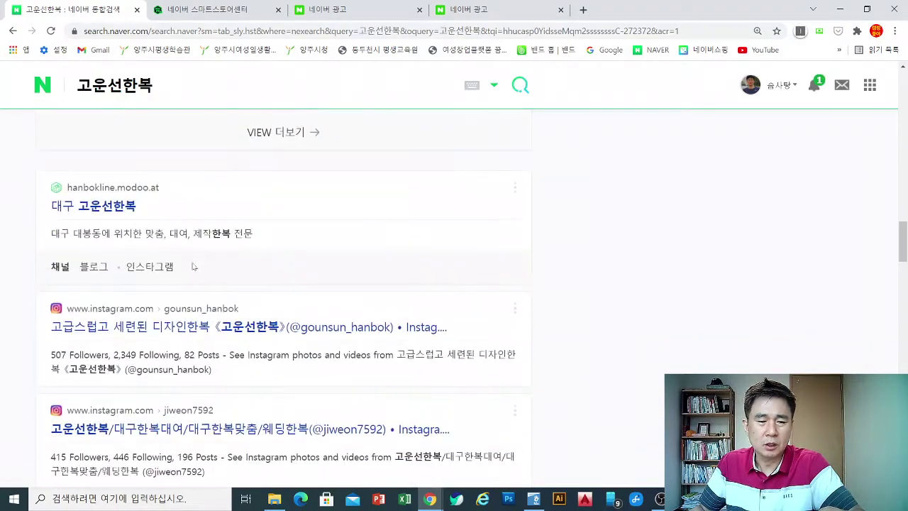
pyautogui.scroll(-5, 165, 256)
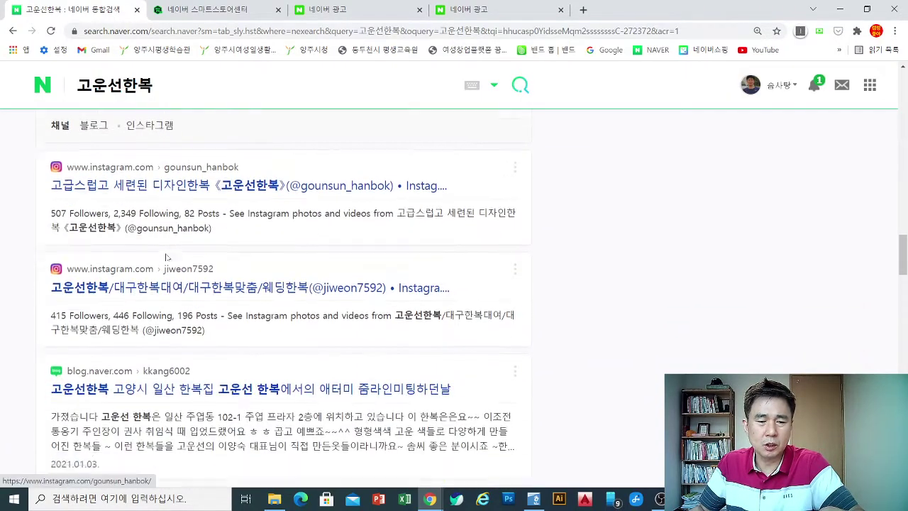
pyautogui.scroll(-11, 165, 261)
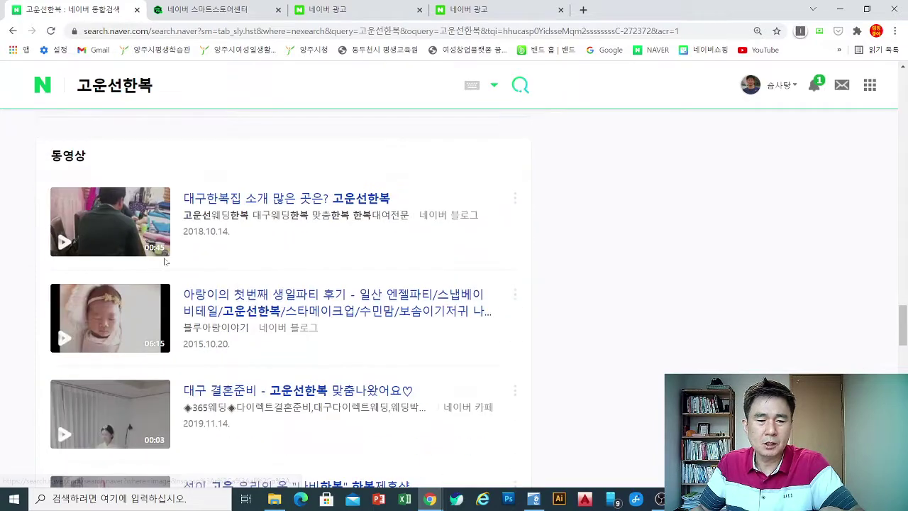
pyautogui.scroll(-2, 163, 263)
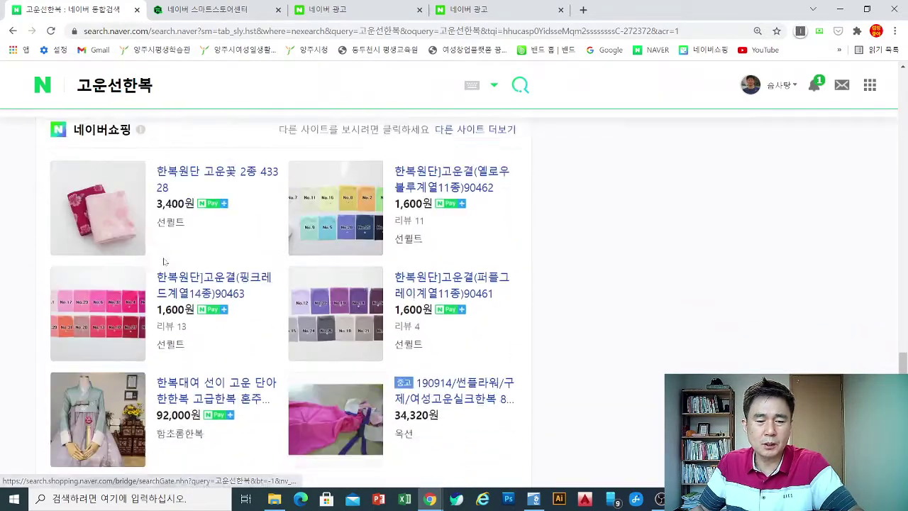
pyautogui.scroll(1, 163, 262)
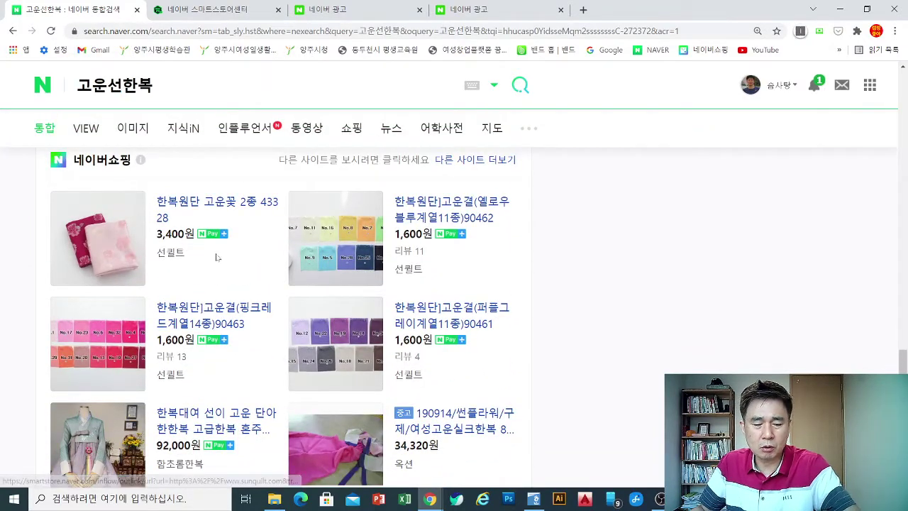
pyautogui.scroll(-15, 279, 276)
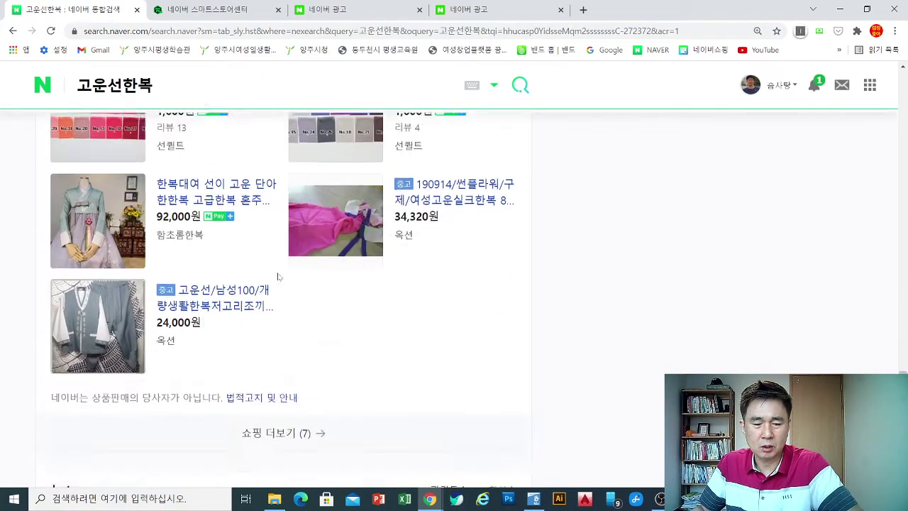
pyautogui.scroll(20, 276, 276)
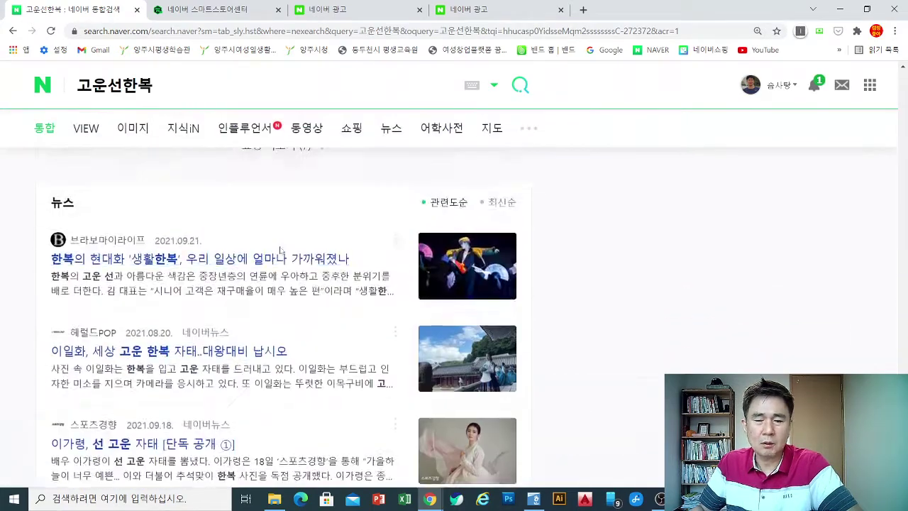
pyautogui.scroll(10, 280, 250)
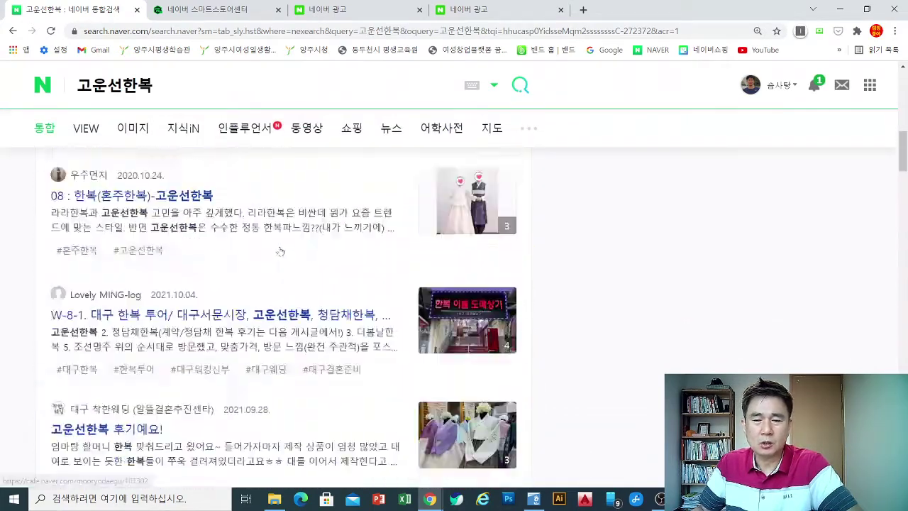
# Search NAVER for 김치 and mark the search term and the 파워링크 ads with red boxes and arrows.
pyautogui.moveTo(154, 85); pyautogui.dragTo(61, 97)
pyautogui.write('김치')
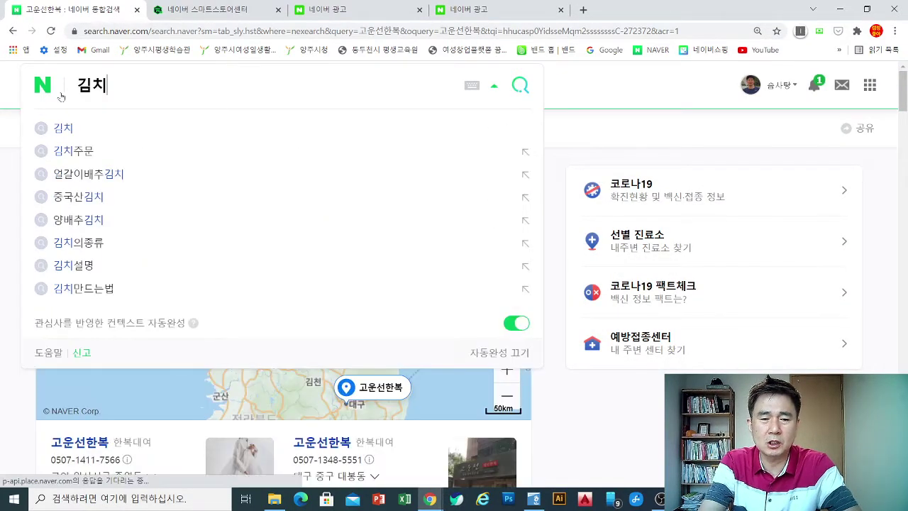
pyautogui.press('Return')
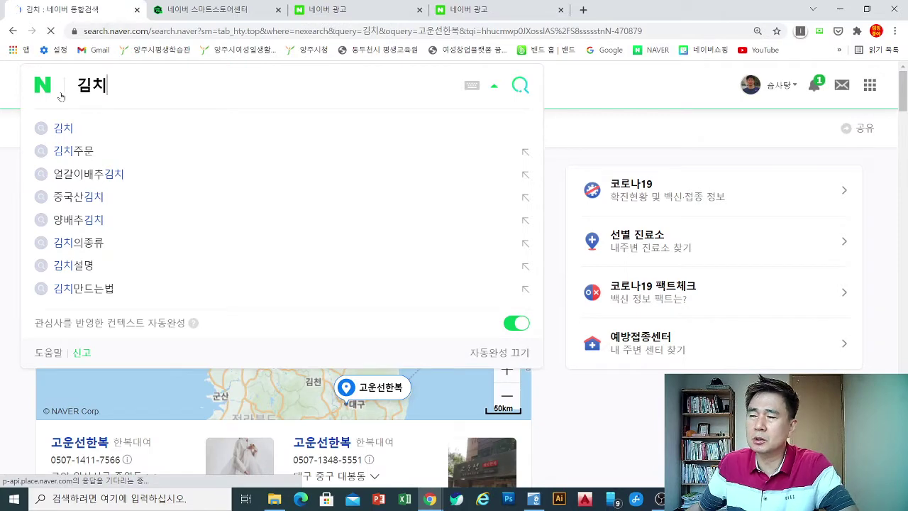
pyautogui.hotkey('ctrl', 't')
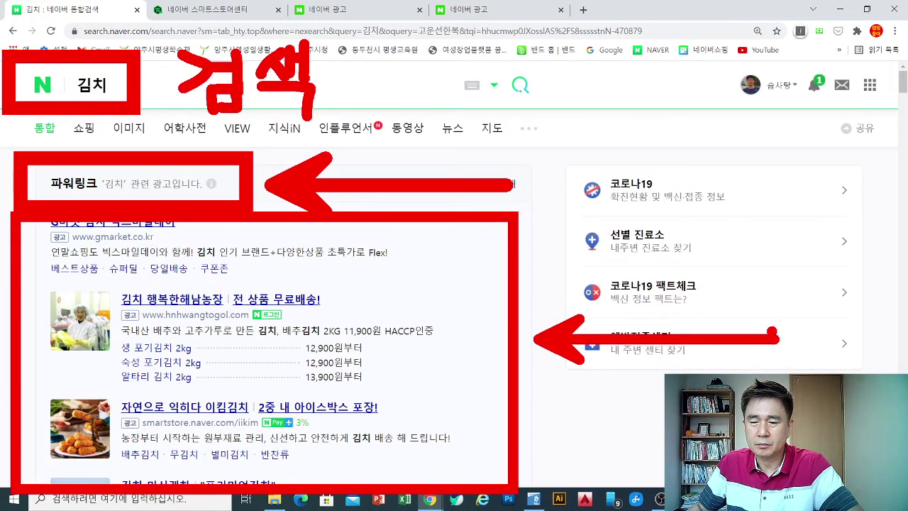
# Examine the 파워링크 ads and 인플루언서 section of the 김치 results, boxing the 인플루언서 section in red.
pyautogui.scroll(-6, 3, 81)
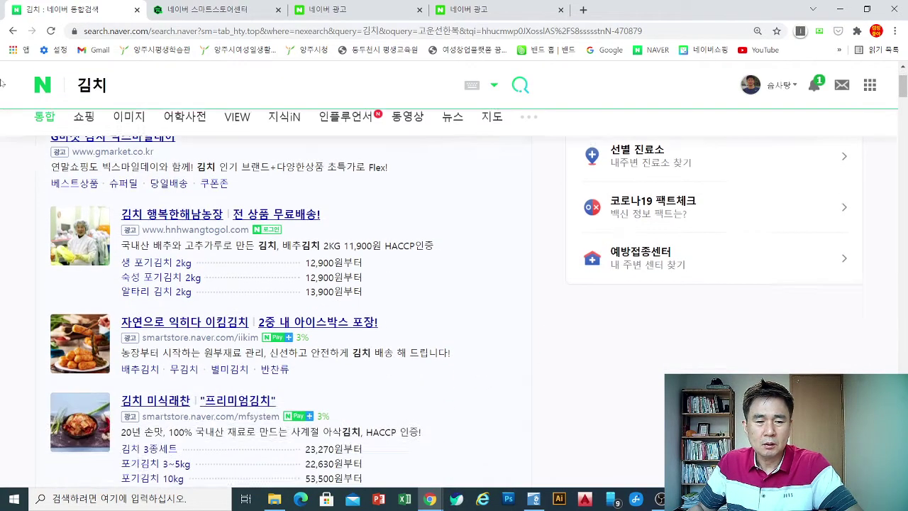
pyautogui.scroll(-6, 2, 80)
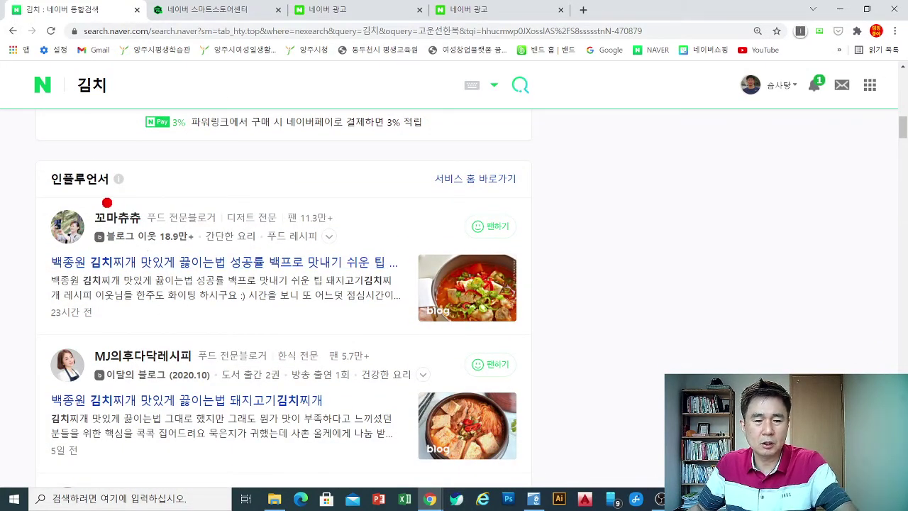
pyautogui.moveTo(25, 139); pyautogui.dragTo(537, 505)
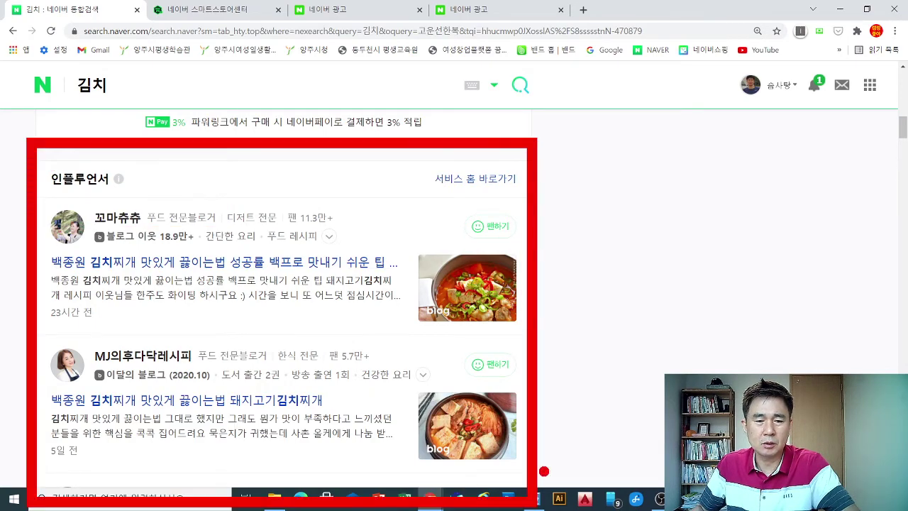
pyautogui.scroll(10, 2, 185)
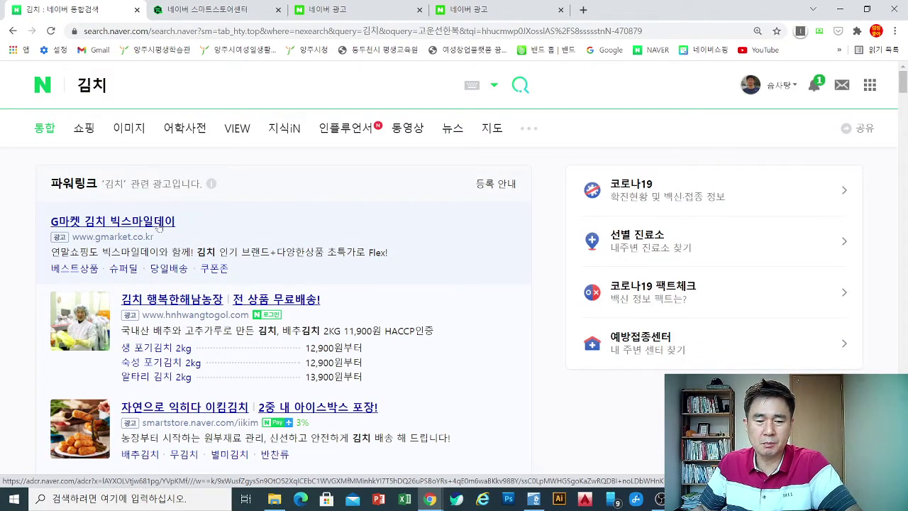
pyautogui.scroll(-15, 159, 226)
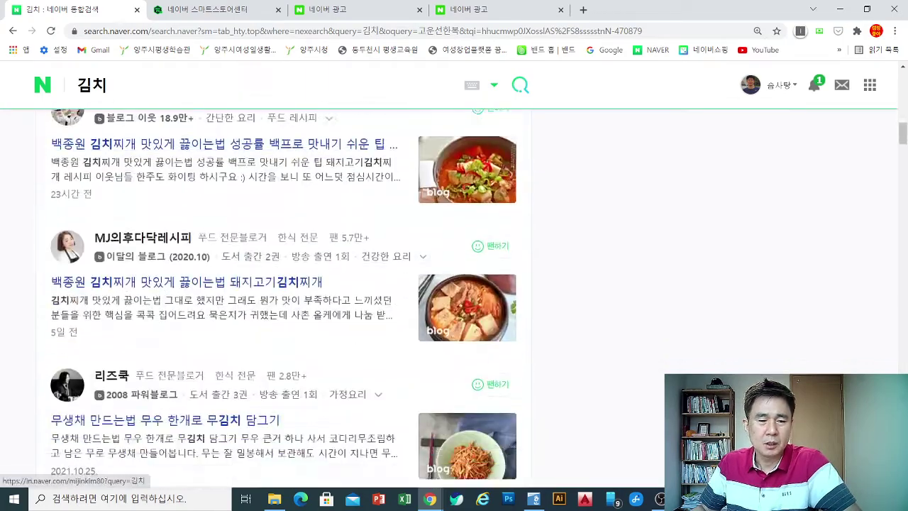
# Mark the 네이버쇼핑 heading and its product listings in the 김치 results with red boxes, and clear the marks.
pyautogui.scroll(-10, 151, 257)
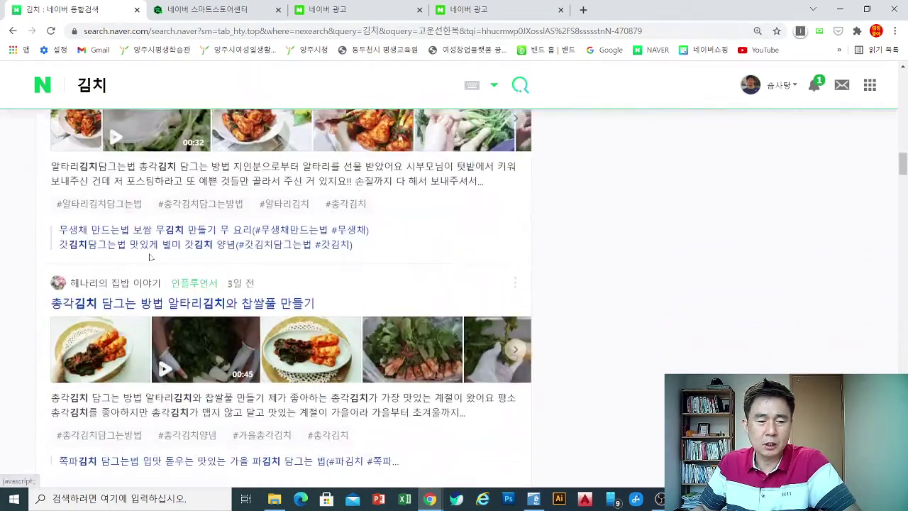
pyautogui.scroll(-10, 151, 257)
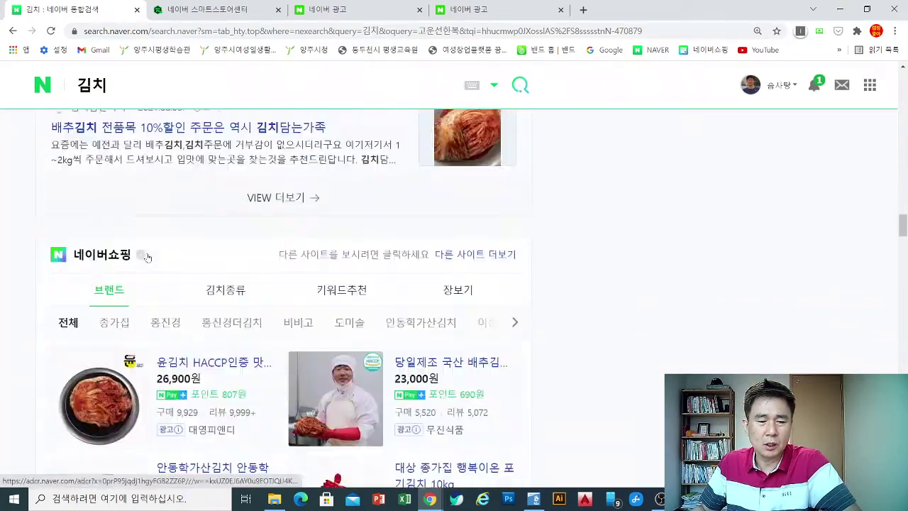
pyautogui.scroll(-1, 147, 257)
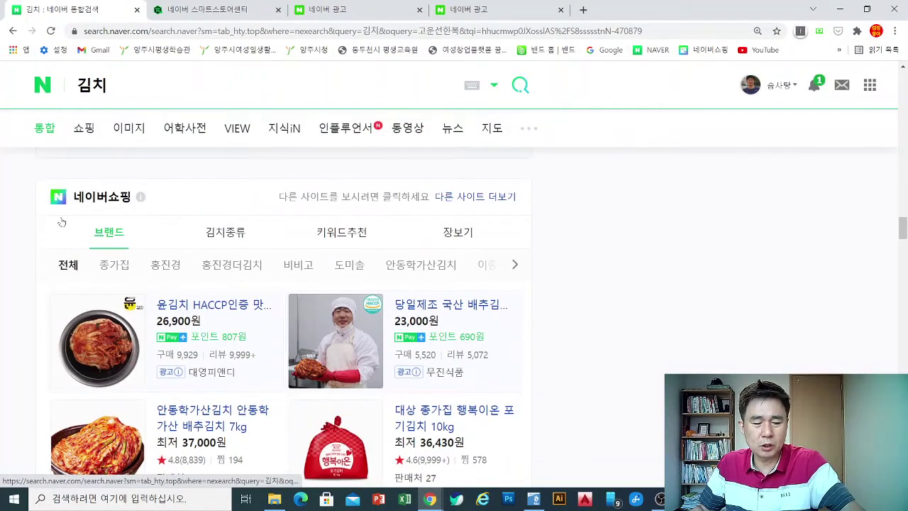
pyautogui.moveTo(37, 170); pyautogui.dragTo(162, 222)
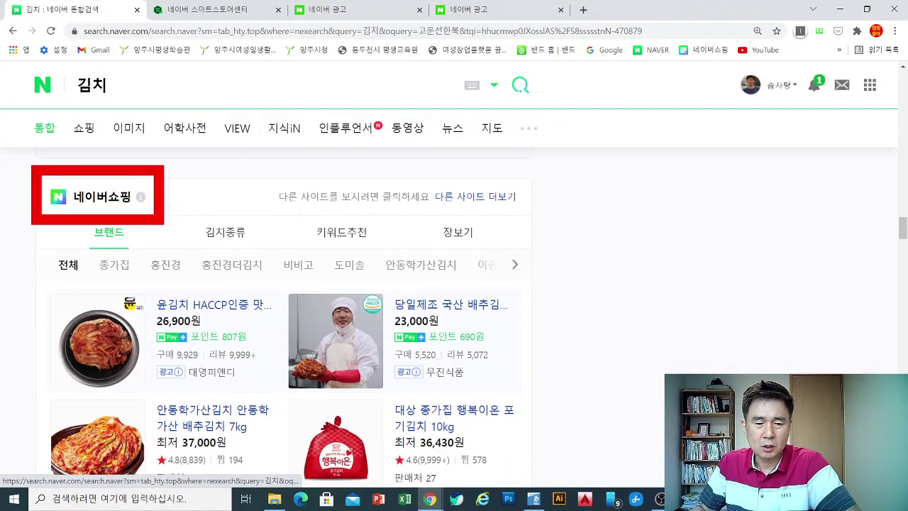
pyautogui.moveTo(63, 240)
pyautogui.mouseDown()
pyautogui.moveTo(497, 505)
pyautogui.moveTo(537, 502)
pyautogui.moveTo(525, 493)
pyautogui.mouseUp()
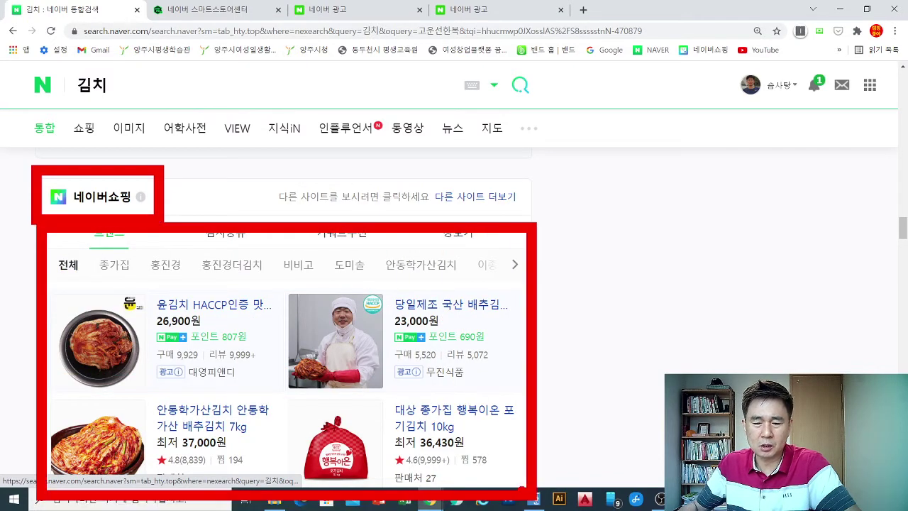
pyautogui.press('Escape')
# Examine the 동영상, 지식iN, 뉴스, 이미지, movie and 비즈사이트 sections of the 김치 results, and return to the beginning.
pyautogui.scroll(-6, 27, 245)
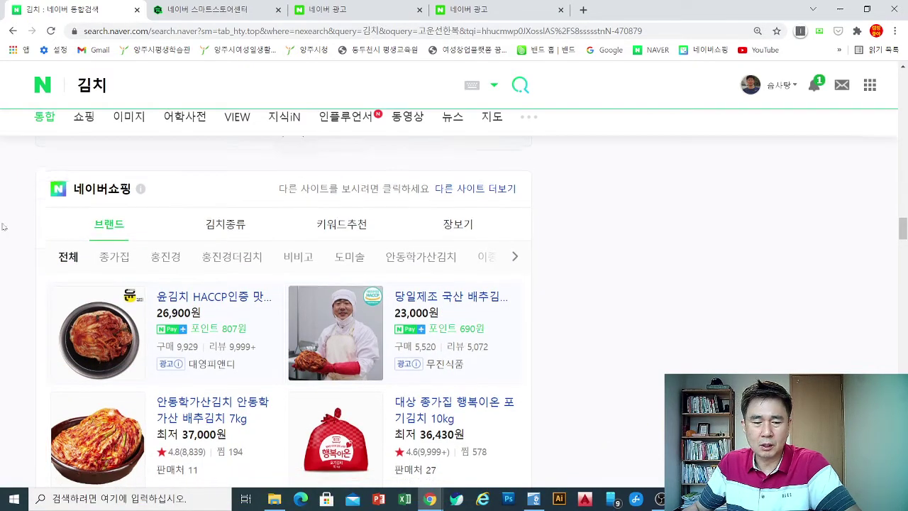
pyautogui.scroll(-10, 27, 245)
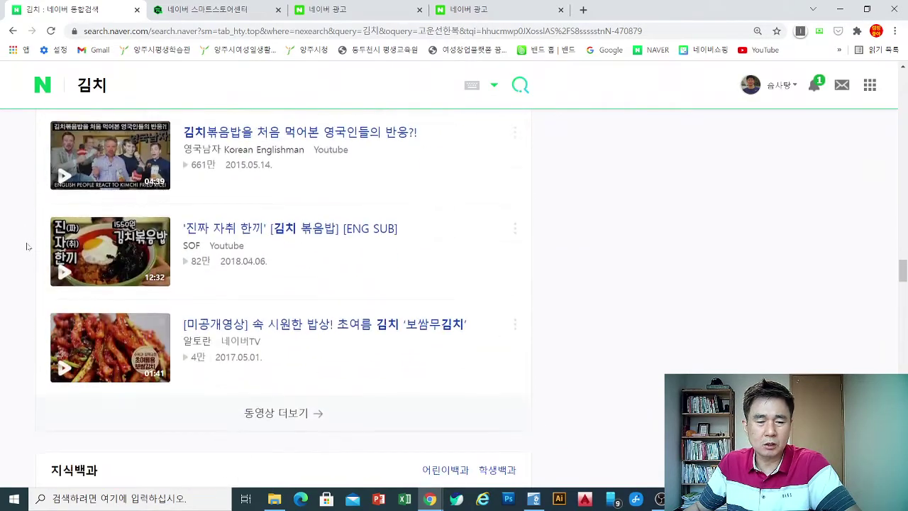
pyautogui.scroll(-10, 30, 248)
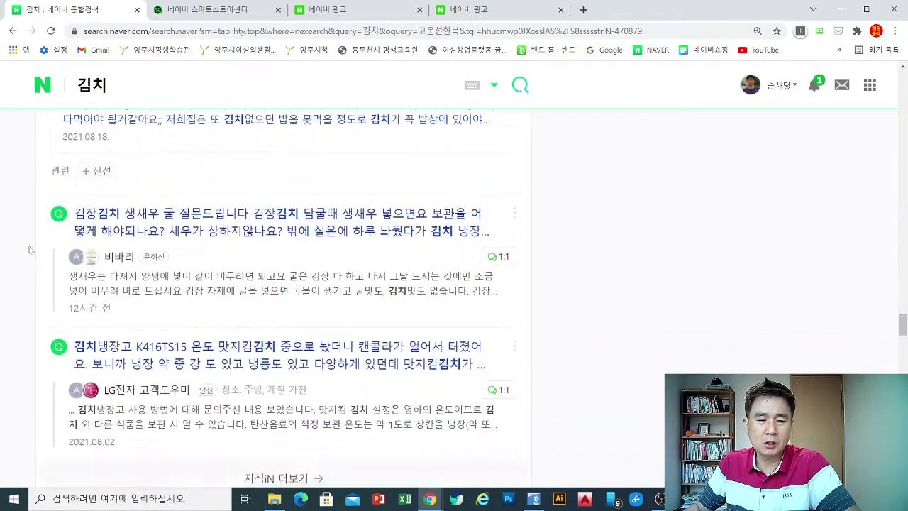
pyautogui.scroll(-10, 30, 252)
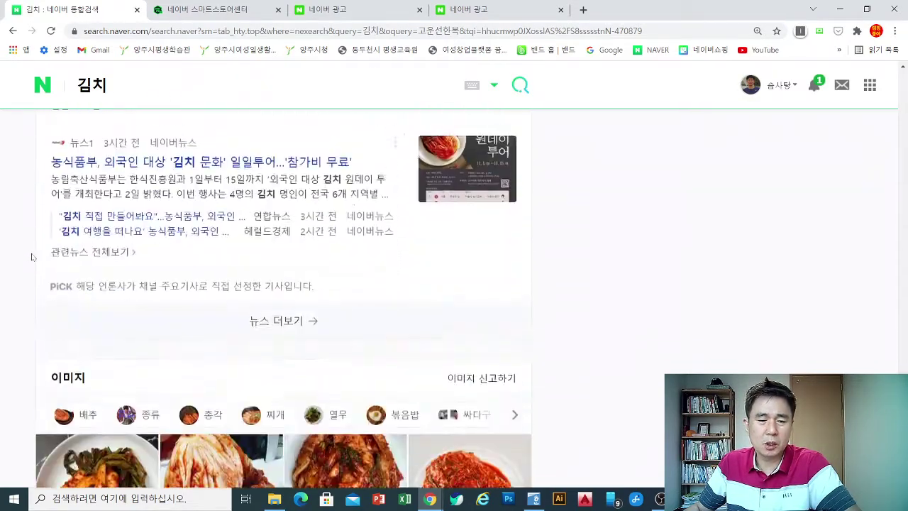
pyautogui.scroll(-9, 31, 257)
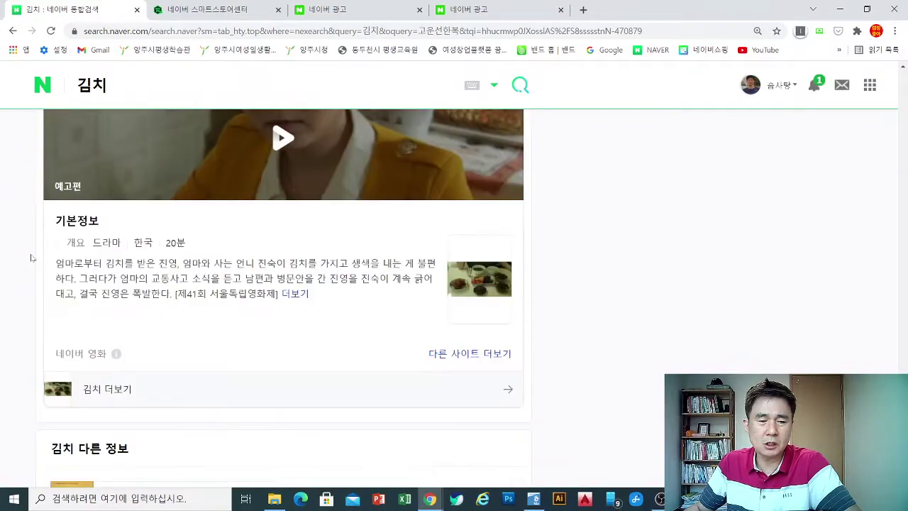
pyautogui.scroll(5, 27, 252)
pyautogui.scroll(1, 27, 252)
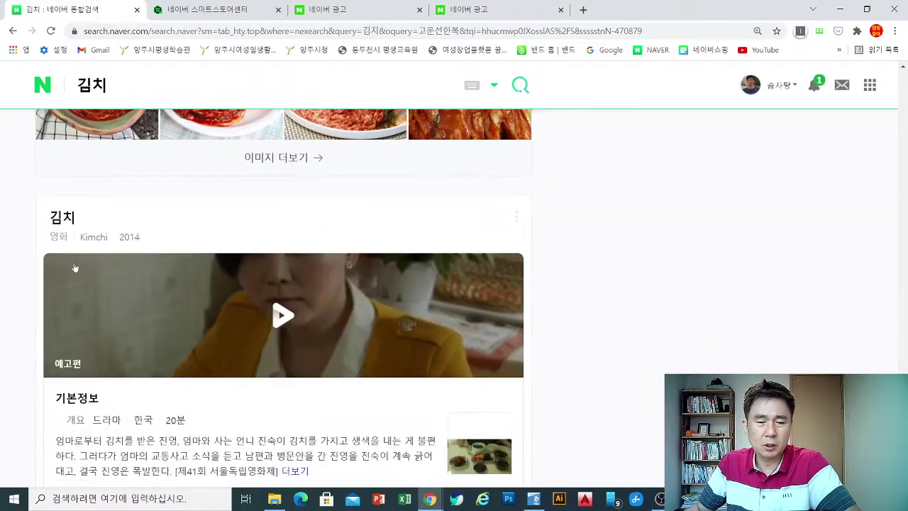
pyautogui.scroll(-5, 250, 310)
pyautogui.scroll(-7, 250, 310)
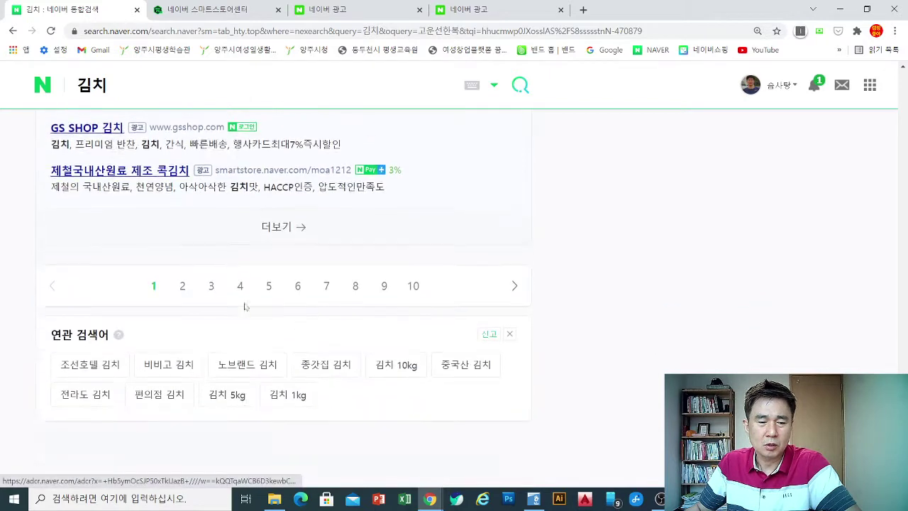
pyautogui.scroll(6, 237, 299)
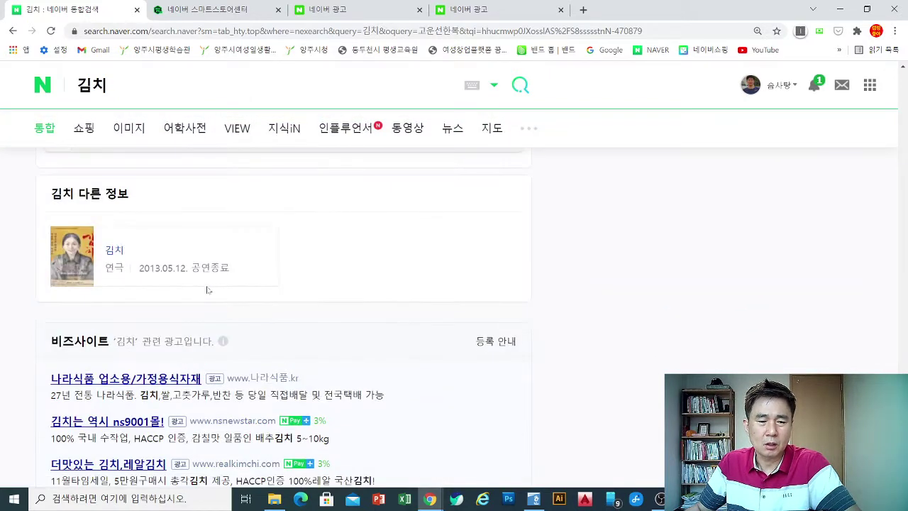
pyautogui.scroll(1, 205, 281)
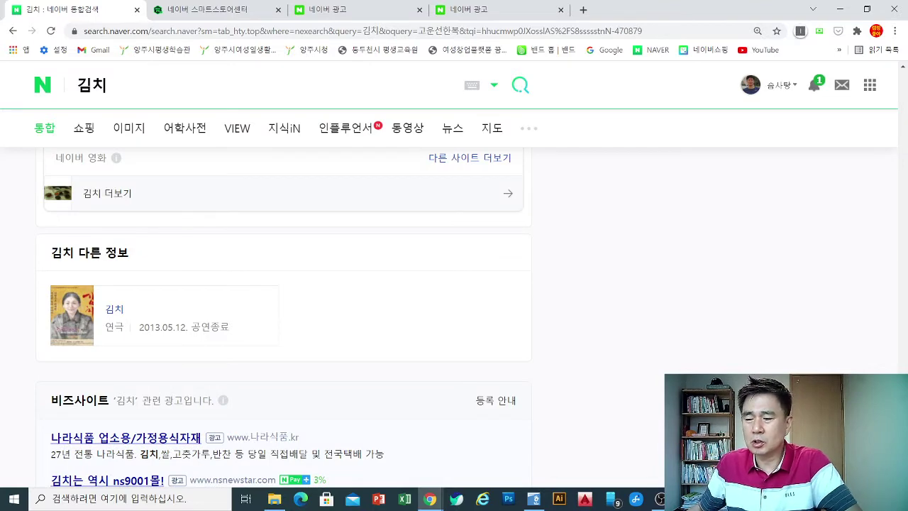
pyautogui.scroll(15, 213, 284)
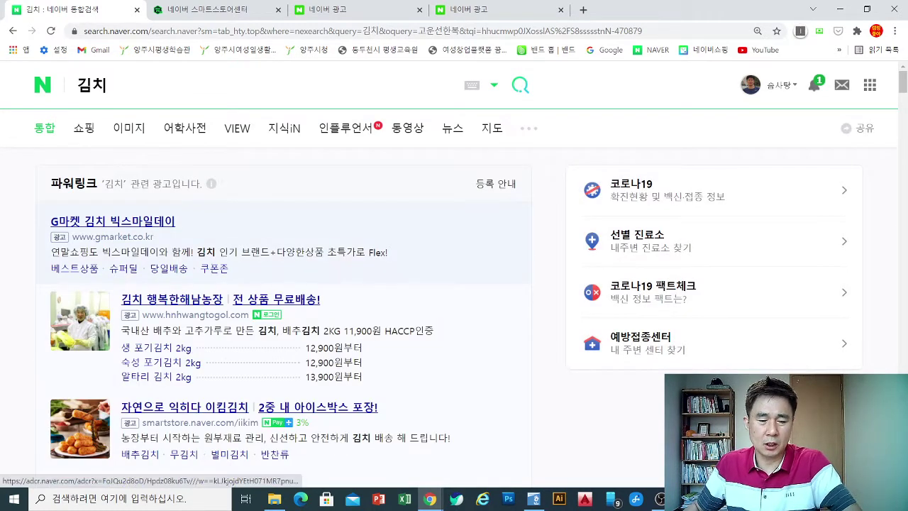
# Box the 김치 search term and the 파워링크 ads in red, add an arrow toward the ads, and clear the marks.
pyautogui.moveTo(19, 63); pyautogui.dragTo(182, 110)
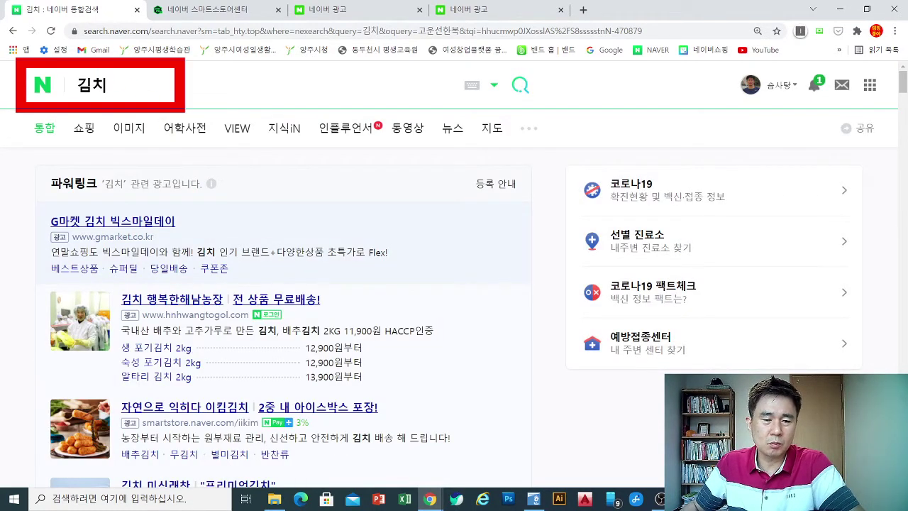
pyautogui.moveTo(30, 164)
pyautogui.mouseDown()
pyautogui.moveTo(153, 223)
pyautogui.moveTo(542, 497)
pyautogui.moveTo(541, 488)
pyautogui.mouseUp()
pyautogui.moveTo(542, 341); pyautogui.dragTo(792, 342)
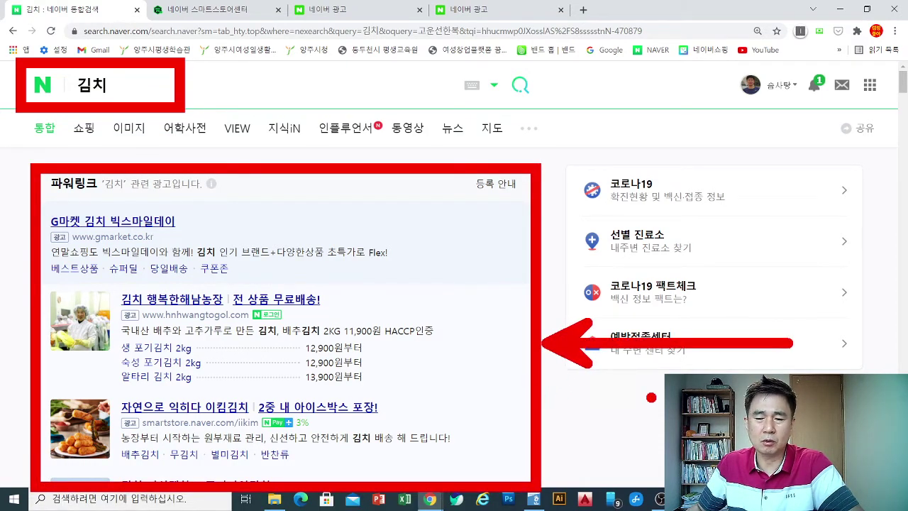
pyautogui.press('Escape')
# Look through the 파워링크 ads for 김치 to the end of their list, and return to the first ad.
pyautogui.scroll(-12, 212, 262)
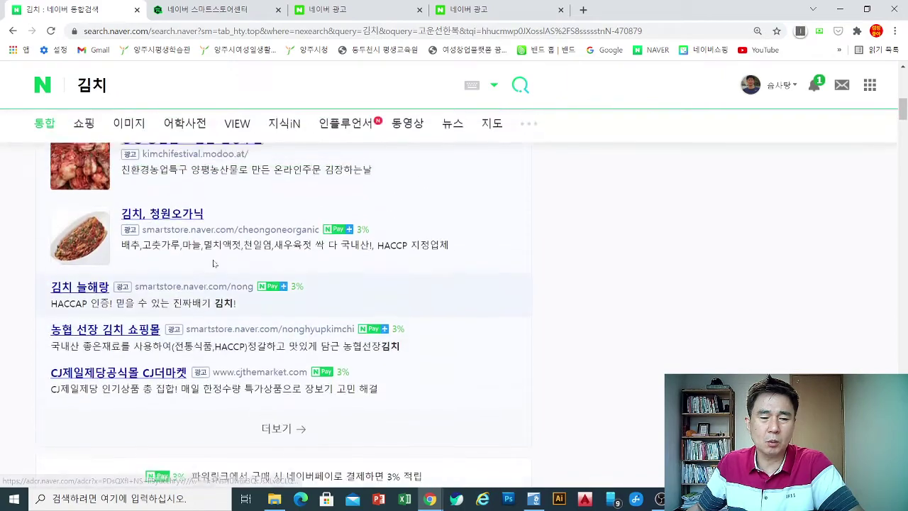
pyautogui.scroll(-2, 213, 264)
pyautogui.scroll(8, 202, 265)
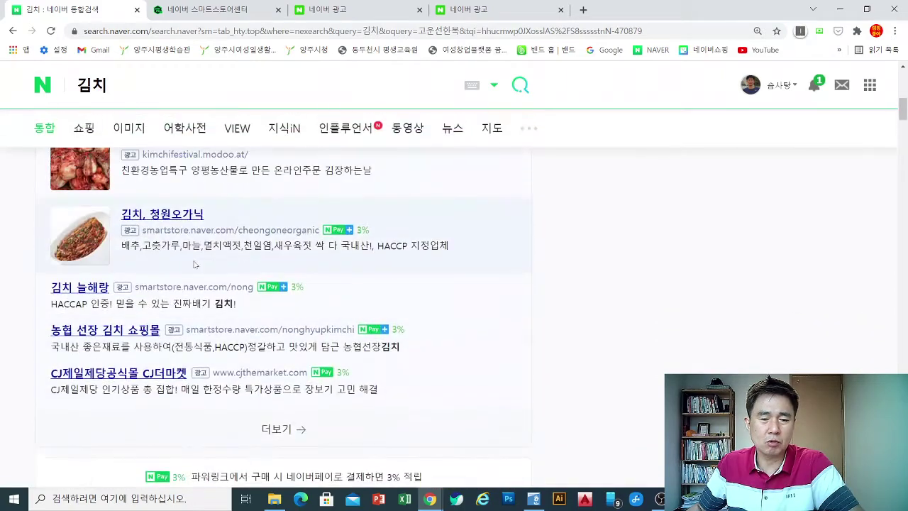
pyautogui.scroll(5, 188, 267)
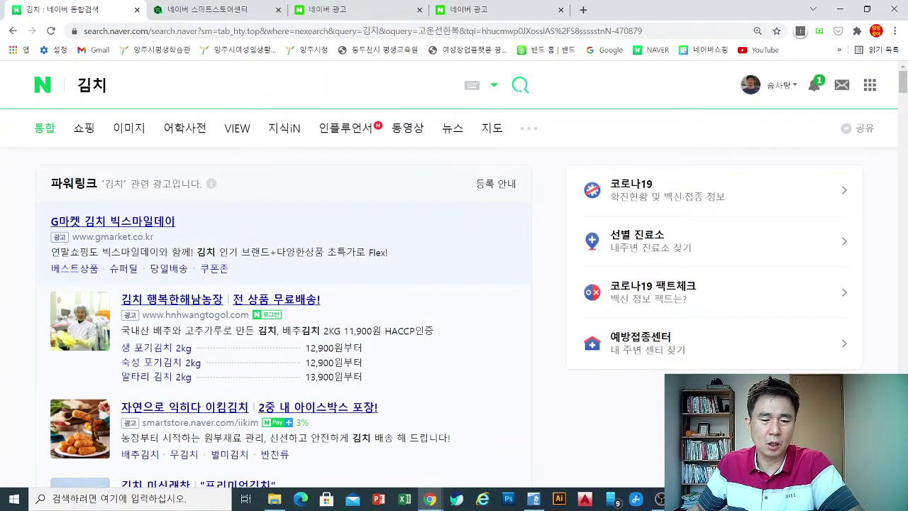
# Circle the 광고 labels on the first two 네이버쇼핑 products in red, add an arrow toward them, and clear the marks.
pyautogui.scroll(-15, 345, 288)
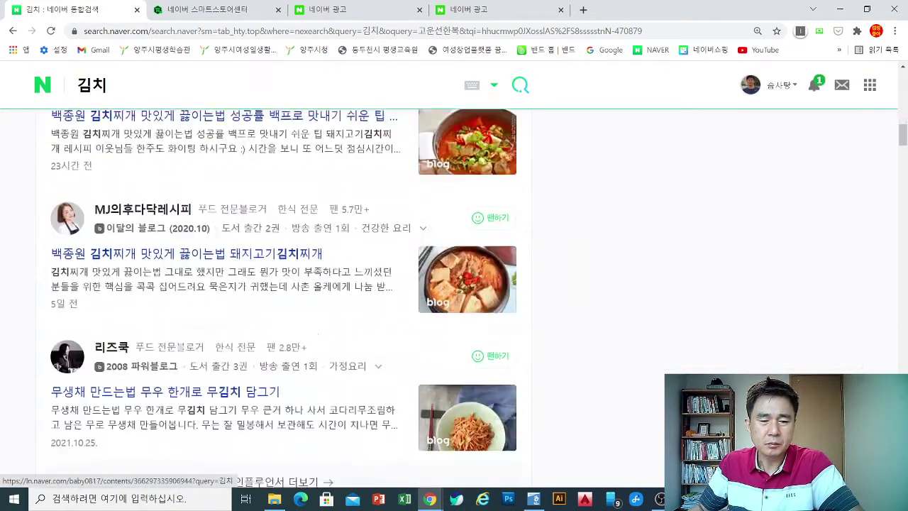
pyautogui.scroll(-10, 312, 293)
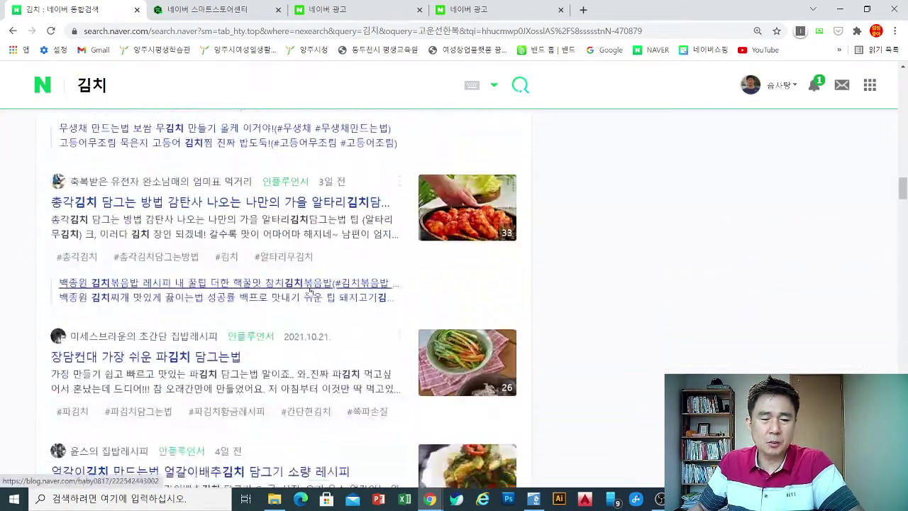
pyautogui.scroll(-5, 308, 291)
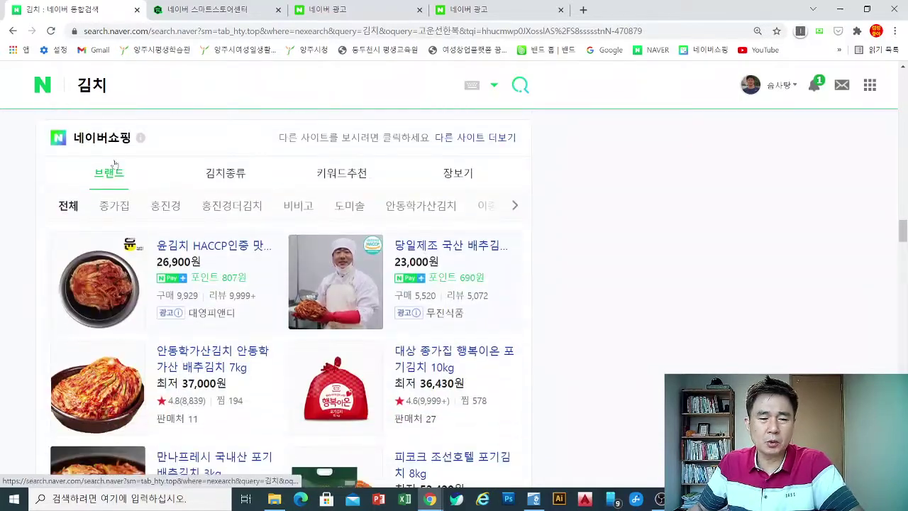
pyautogui.scroll(-4, 440, 153)
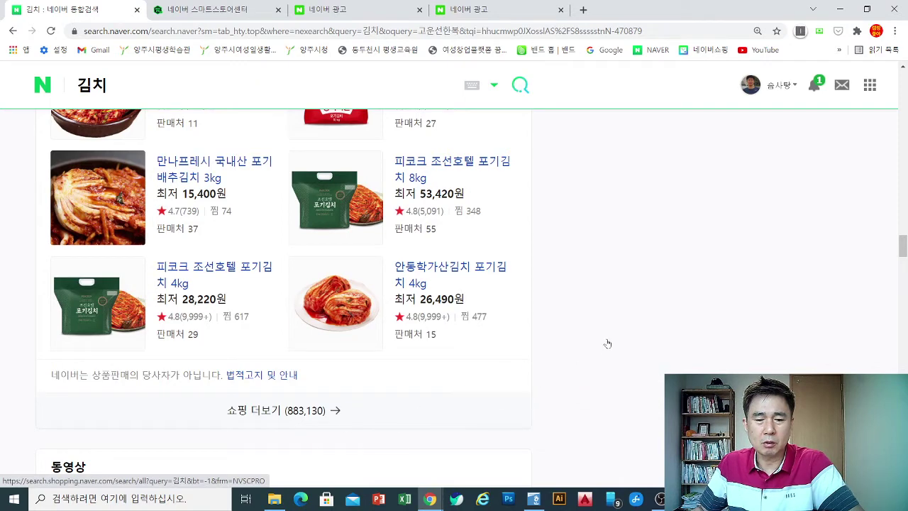
pyautogui.scroll(3, 604, 339)
pyautogui.scroll(2, 591, 333)
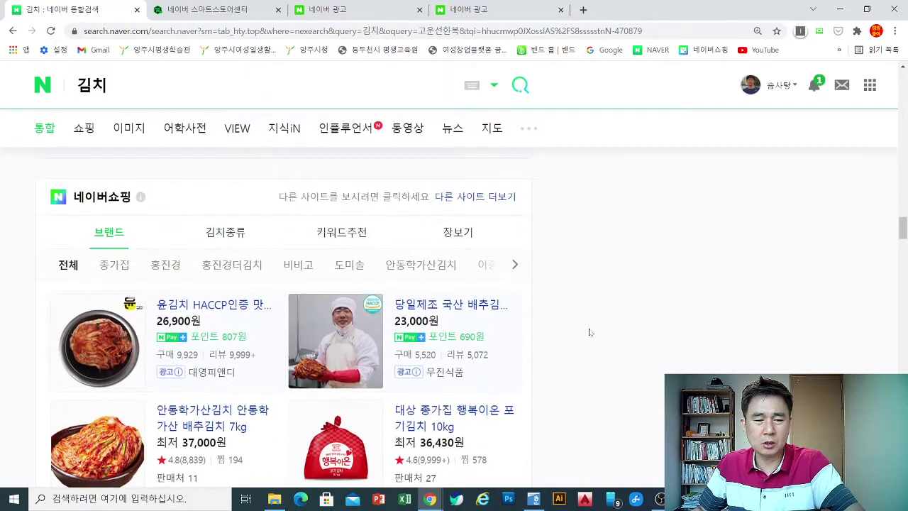
pyautogui.scroll(-1, 589, 332)
pyautogui.moveTo(139, 329)
pyautogui.mouseDown()
pyautogui.moveTo(119, 314)
pyautogui.moveTo(202, 339)
pyautogui.mouseUp()
pyautogui.moveTo(433, 337)
pyautogui.mouseDown()
pyautogui.moveTo(465, 323)
pyautogui.moveTo(723, 320)
pyautogui.mouseUp()
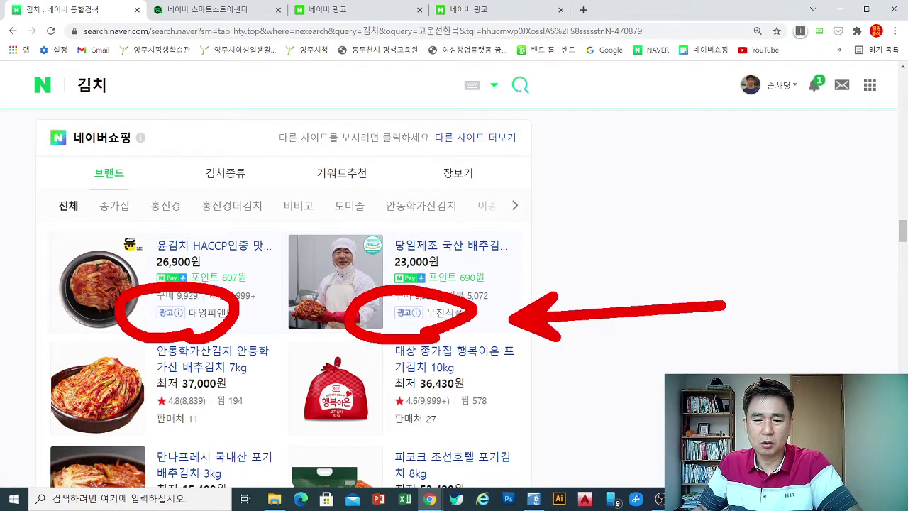
pyautogui.press('Escape')
# Open the full 네이버쇼핑 results for 김치 and bring the leading 광고 products into view.
pyautogui.scroll(-5, 298, 354)
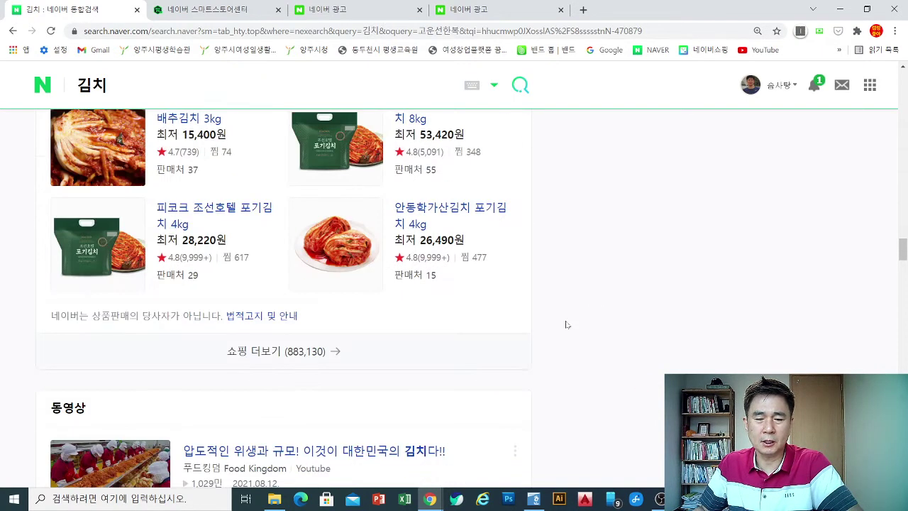
pyautogui.click(297, 357)
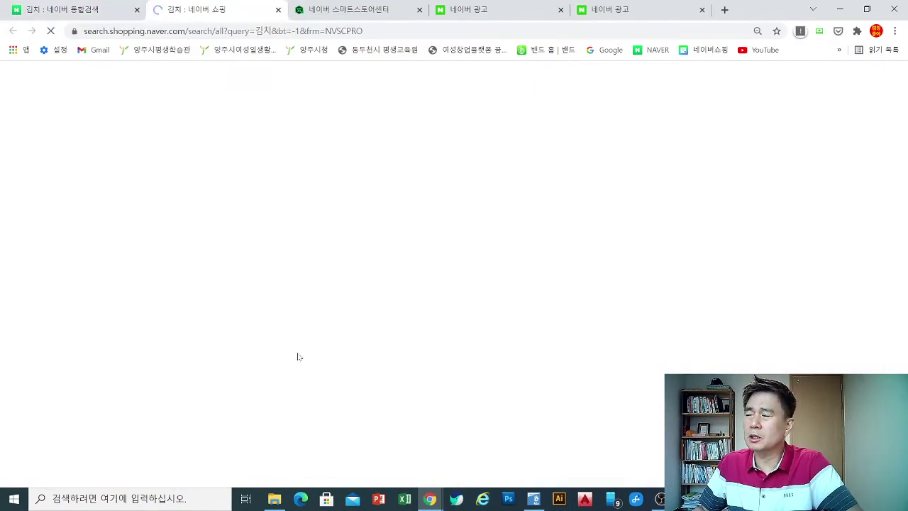
pyautogui.scroll(-5, 298, 358)
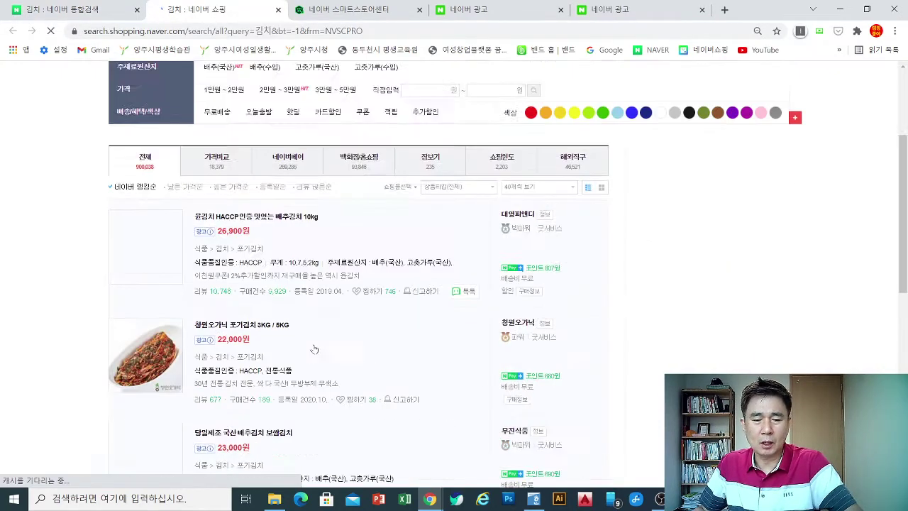
pyautogui.scroll(-3, 312, 347)
pyautogui.scroll(2, 312, 348)
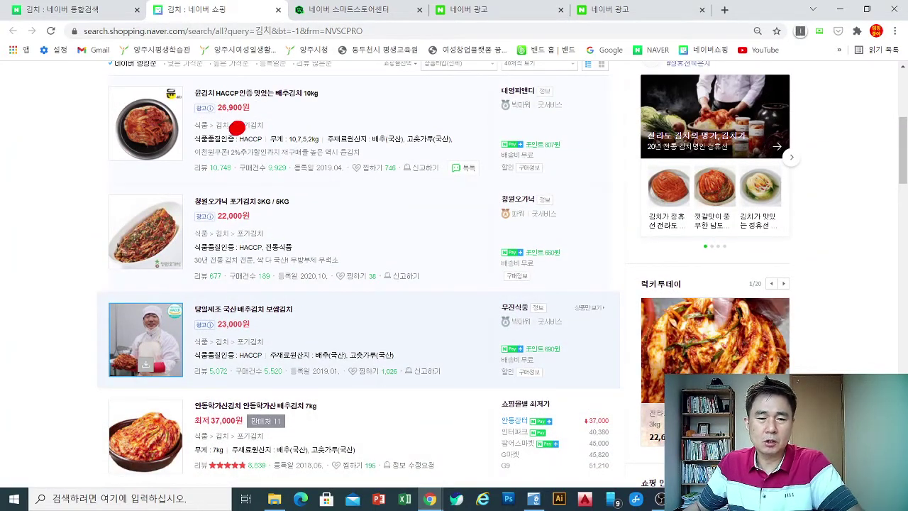
# Circle the 광고 labels of the first three shopping products in red and draw an arrow pointing at them.
pyautogui.moveTo(237, 127); pyautogui.dragTo(230, 139)
pyautogui.moveTo(218, 234)
pyautogui.mouseDown()
pyautogui.moveTo(256, 212)
pyautogui.moveTo(229, 247)
pyautogui.mouseUp()
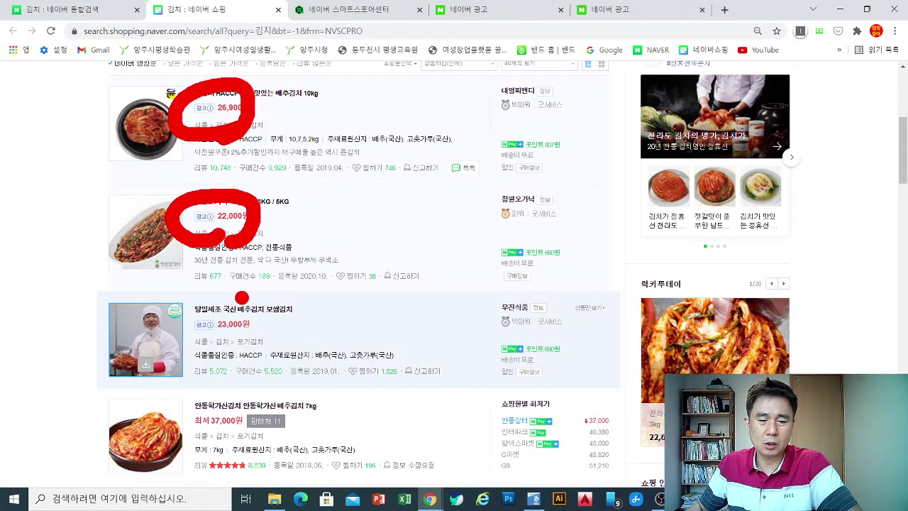
pyautogui.moveTo(225, 341); pyautogui.dragTo(252, 344)
pyautogui.moveTo(341, 200); pyautogui.dragTo(338, 262)
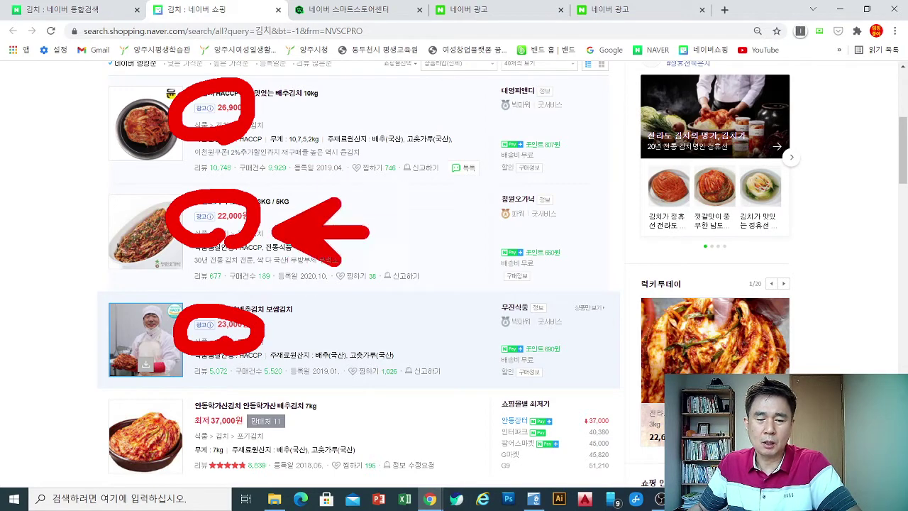
pyautogui.moveTo(323, 231); pyautogui.dragTo(471, 231)
# Handwrite "3개" in red beneath the arrow and underline it.
pyautogui.moveTo(390, 264)
pyautogui.mouseDown()
pyautogui.moveTo(415, 300)
pyautogui.moveTo(373, 328)
pyautogui.mouseUp()
pyautogui.moveTo(454, 271); pyautogui.dragTo(458, 314)
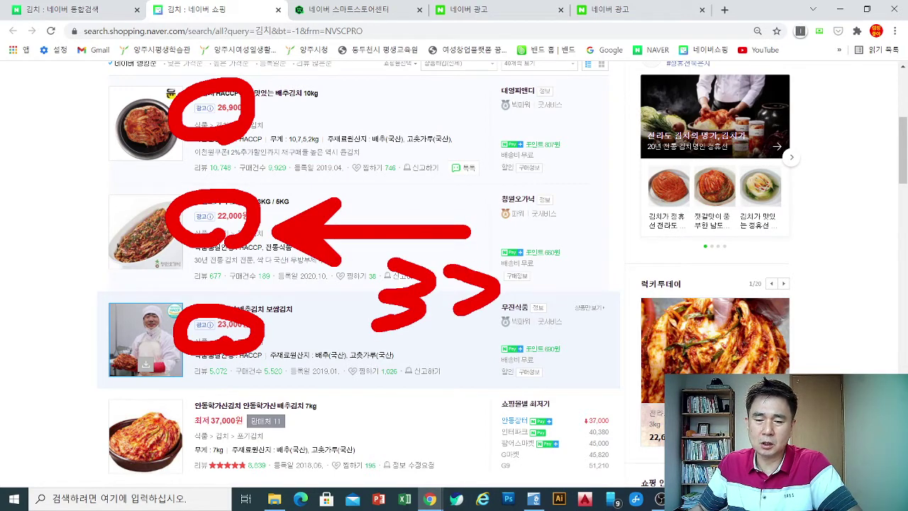
pyautogui.moveTo(516, 257)
pyautogui.mouseDown()
pyautogui.moveTo(514, 317)
pyautogui.moveTo(542, 288)
pyautogui.mouseUp()
pyautogui.moveTo(546, 250); pyautogui.dragTo(548, 348)
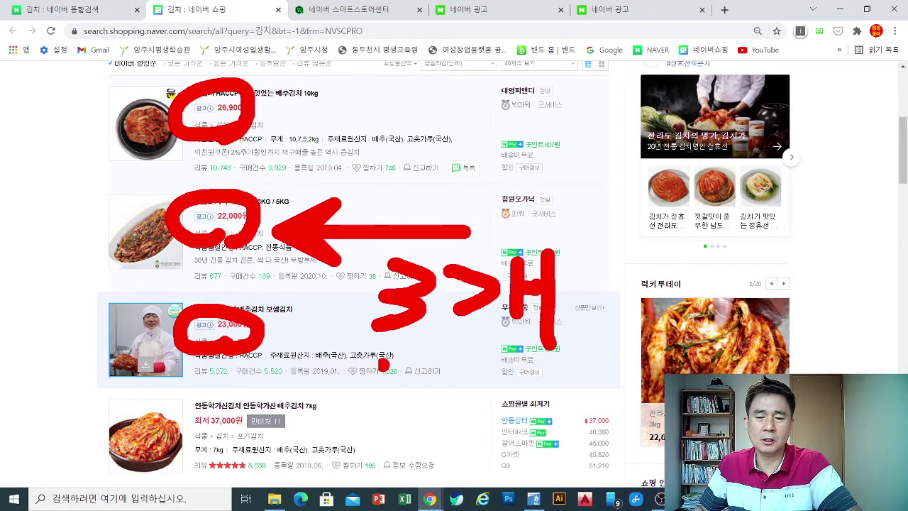
pyautogui.moveTo(383, 363); pyautogui.dragTo(576, 359)
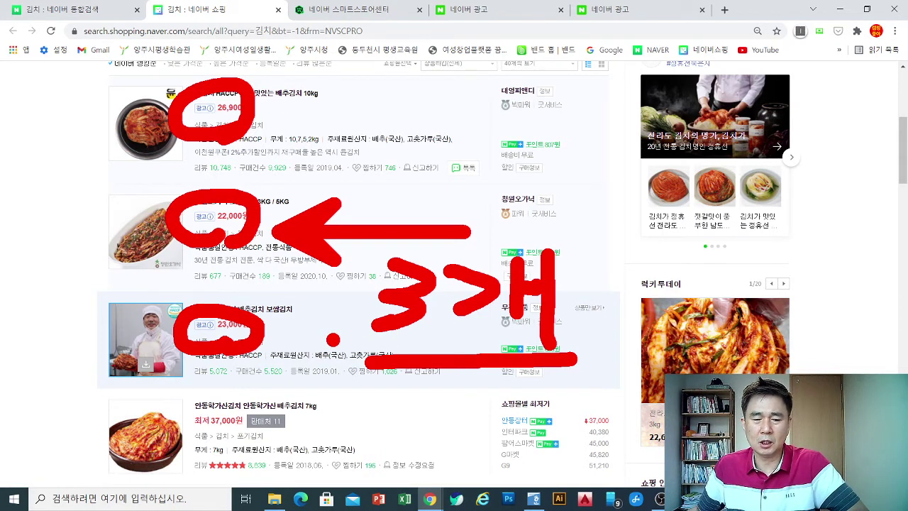
# Clear the red marks on the shopping results and return to the campaign type selection page of 네이버 광고.
pyautogui.press('Escape')
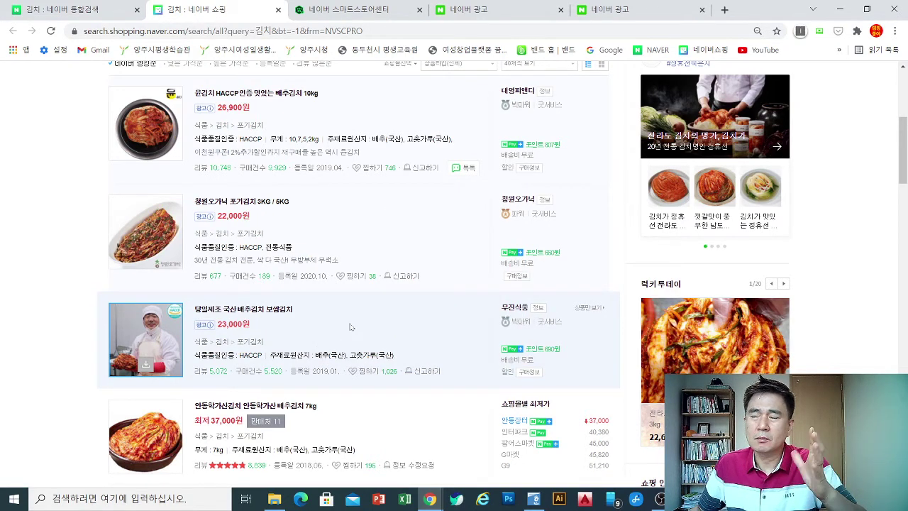
pyautogui.click(368, 10)
pyautogui.click(508, 9)
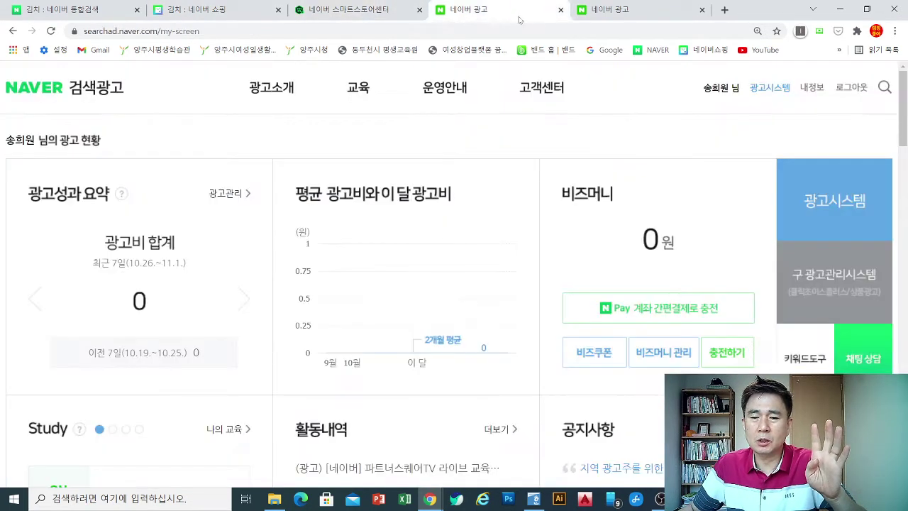
pyautogui.click(626, 7)
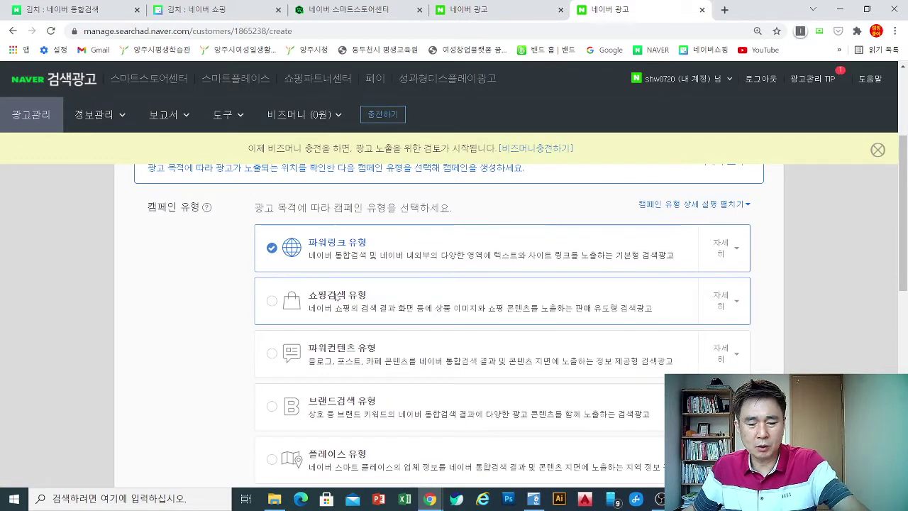
# Circle the 파워링크 유형 and 쇼핑검색 유형 campaign options in red.
pyautogui.hotkey('ctrl', '2')
pyautogui.moveTo(392, 261)
pyautogui.mouseDown()
pyautogui.moveTo(254, 193)
pyautogui.moveTo(369, 278)
pyautogui.mouseUp()
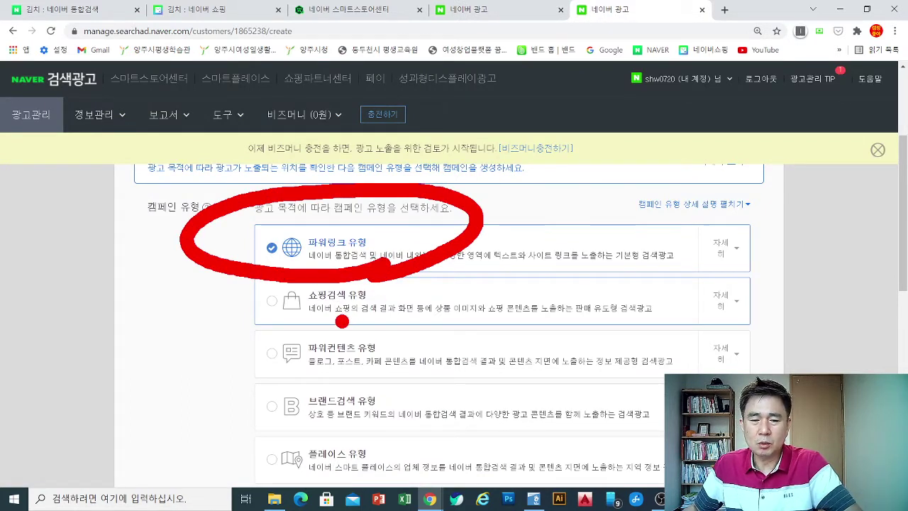
pyautogui.moveTo(387, 325)
pyautogui.mouseDown()
pyautogui.moveTo(210, 301)
pyautogui.moveTo(428, 312)
pyautogui.mouseUp()
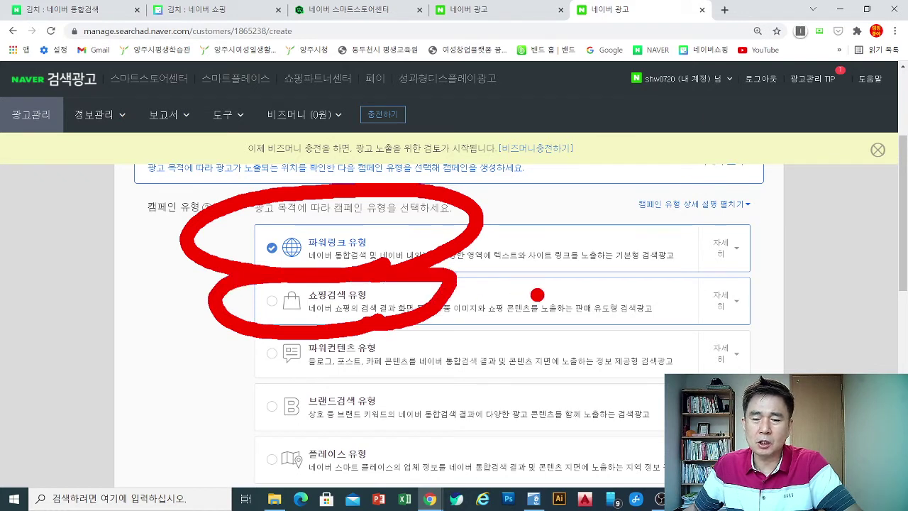
# Handwrite "3개" beside 쇼핑검색 유형 and "10개" beside 파워링크 유형, and join the two with a curved bracket.
pyautogui.moveTo(489, 281)
pyautogui.mouseDown()
pyautogui.moveTo(525, 296)
pyautogui.moveTo(488, 326)
pyautogui.mouseUp()
pyautogui.moveTo(547, 280); pyautogui.dragTo(553, 318)
pyautogui.moveTo(586, 271)
pyautogui.mouseDown()
pyautogui.moveTo(589, 326)
pyautogui.moveTo(623, 295)
pyautogui.moveTo(626, 333)
pyautogui.mouseUp()
pyautogui.moveTo(510, 187); pyautogui.dragTo(498, 236)
pyautogui.moveTo(547, 191)
pyautogui.mouseDown()
pyautogui.moveTo(530, 213)
pyautogui.moveTo(564, 195)
pyautogui.mouseUp()
pyautogui.moveTo(571, 188)
pyautogui.mouseDown()
pyautogui.moveTo(583, 192)
pyautogui.moveTo(571, 229)
pyautogui.mouseUp()
pyautogui.moveTo(610, 171)
pyautogui.mouseDown()
pyautogui.moveTo(612, 231)
pyautogui.moveTo(631, 217)
pyautogui.moveTo(658, 301)
pyautogui.mouseUp()
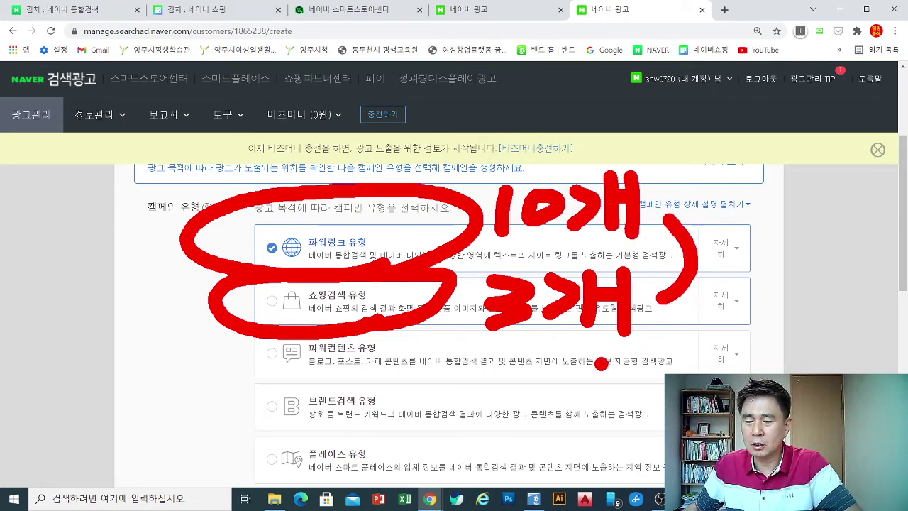
# Handwrite "클릭당" in red below the bracketed "10개" and "3개" notes.
pyautogui.moveTo(560, 351)
pyautogui.mouseDown()
pyautogui.moveTo(595, 370)
pyautogui.moveTo(580, 401)
pyautogui.mouseUp()
pyautogui.moveTo(559, 374)
pyautogui.mouseDown()
pyautogui.moveTo(572, 387)
pyautogui.moveTo(521, 397)
pyautogui.moveTo(614, 407)
pyautogui.moveTo(619, 453)
pyautogui.mouseUp()
pyautogui.moveTo(634, 355); pyautogui.dragTo(664, 401)
pyautogui.click(680, 344)
pyautogui.moveTo(680, 344); pyautogui.dragTo(677, 397)
pyautogui.moveTo(629, 417); pyautogui.dragTo(657, 422)
pyautogui.moveTo(654, 459); pyautogui.dragTo(657, 471)
pyautogui.moveTo(674, 360); pyautogui.dragTo(737, 374)
pyautogui.moveTo(757, 344); pyautogui.dragTo(757, 405)
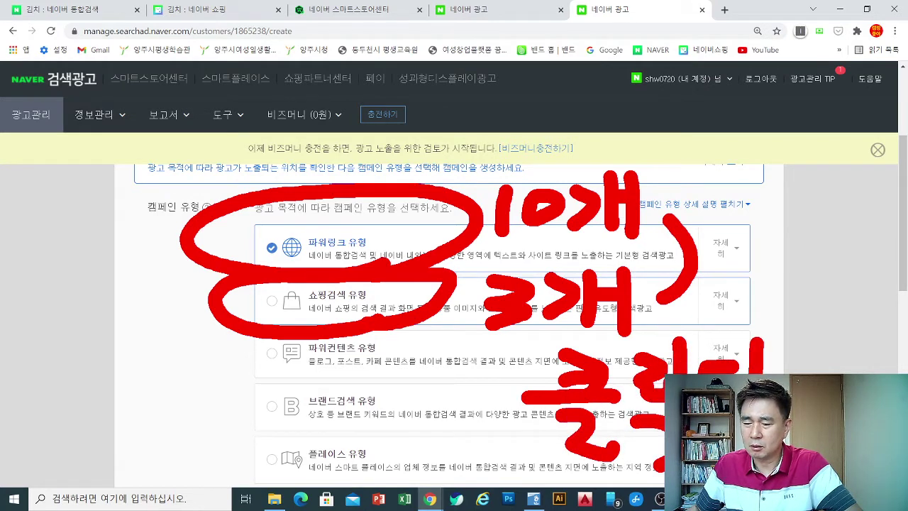
pyautogui.moveTo(760, 370); pyautogui.dragTo(782, 373)
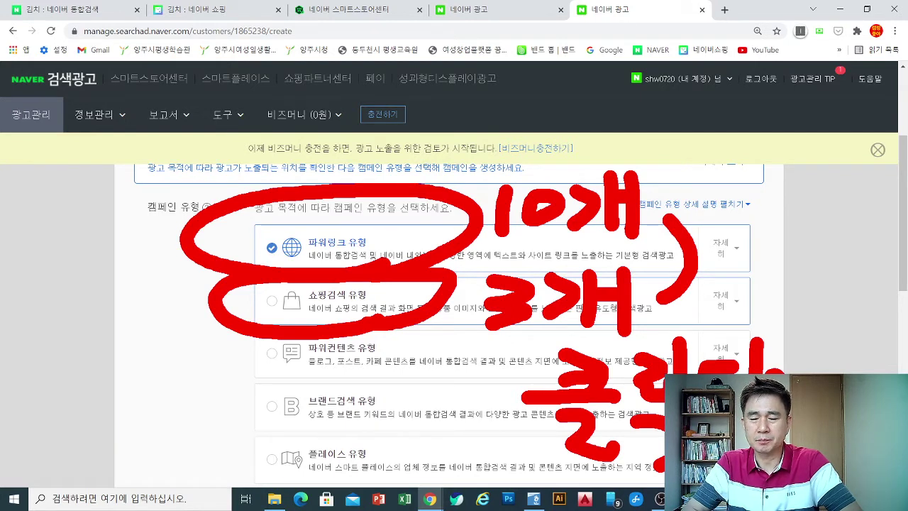
# Add check marks beside both circled campaign types, bracket them together, and clear all the drawings.
pyautogui.moveTo(134, 201); pyautogui.dragTo(192, 188)
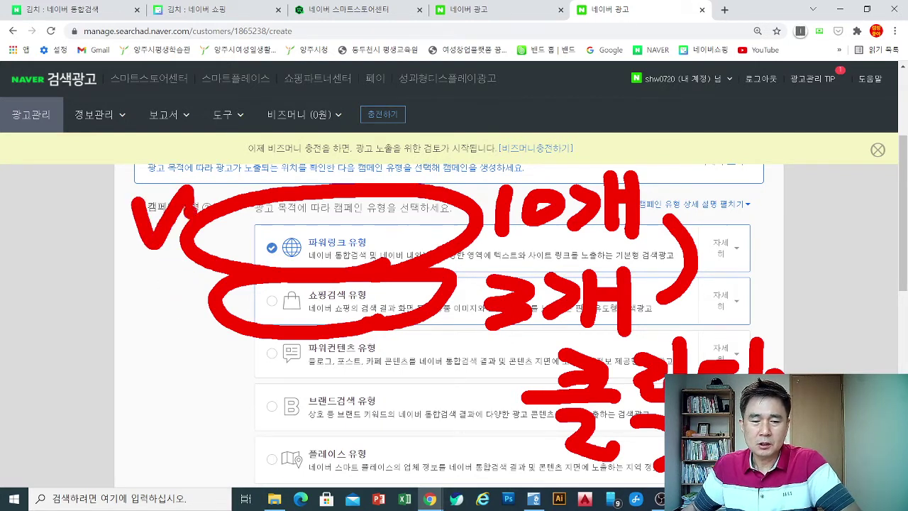
pyautogui.moveTo(135, 269); pyautogui.dragTo(177, 271)
pyautogui.moveTo(133, 186); pyautogui.dragTo(108, 351)
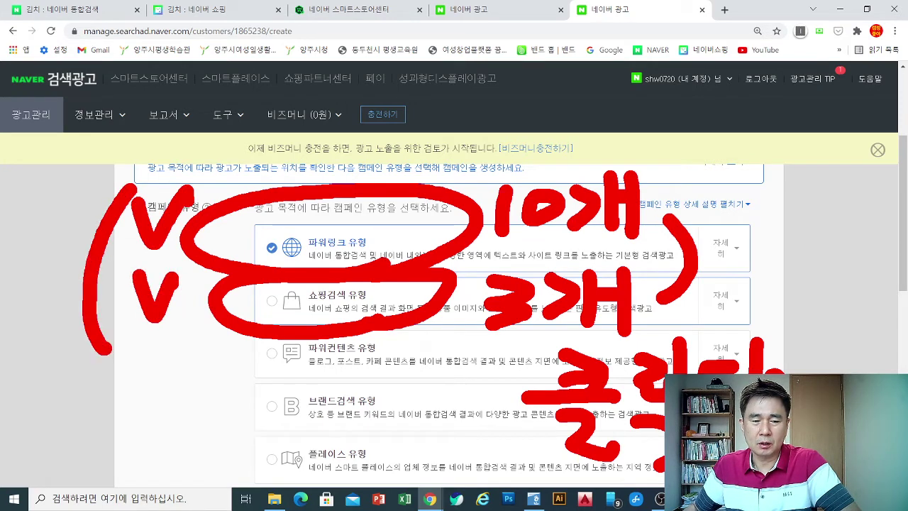
pyautogui.press('Escape')
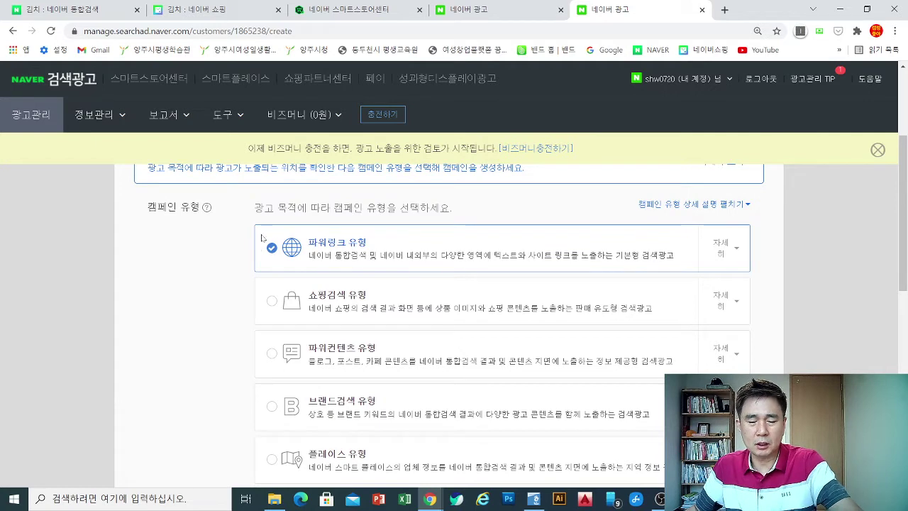
# Mark 파워링크 유형 and 쇼핑검색 유형 with fresh red check marks and a bracket, and erase them again.
pyautogui.hotkey('ctrl', '2')
pyautogui.moveTo(211, 213); pyautogui.dragTo(269, 193)
pyautogui.moveTo(210, 286); pyautogui.dragTo(261, 269)
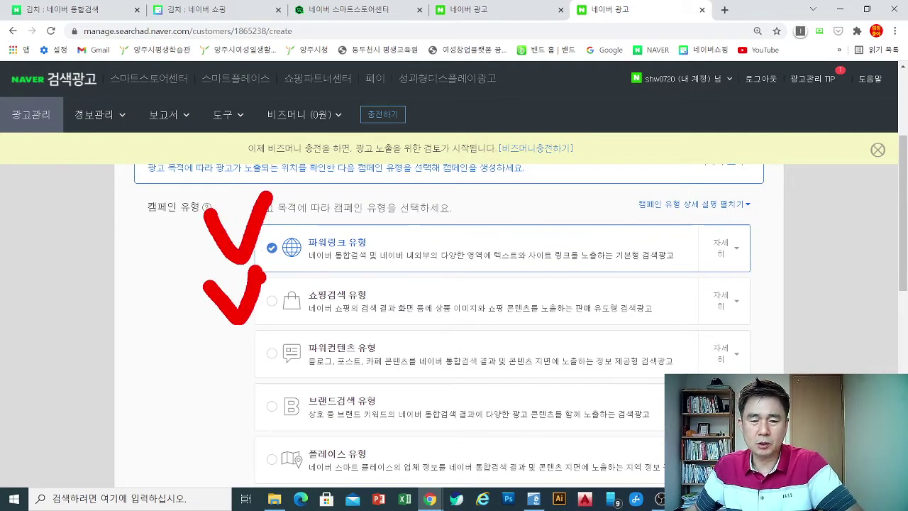
pyautogui.moveTo(191, 190)
pyautogui.mouseDown()
pyautogui.moveTo(160, 226)
pyautogui.moveTo(177, 347)
pyautogui.mouseUp()
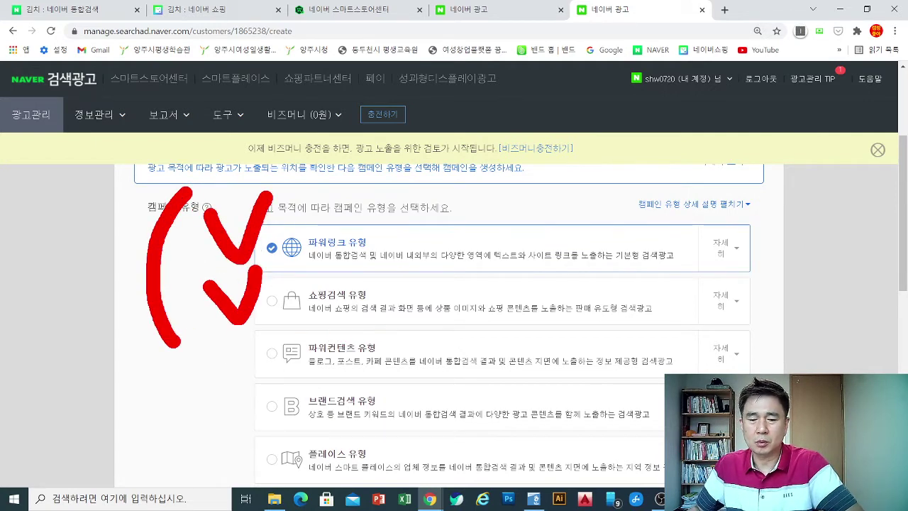
pyautogui.press('Escape')
# Check-mark and underline the 파워컨텐츠, 브랜드검색 and 플레이스 campaign types in red, and clear the marks.
pyautogui.scroll(-2, 271, 257)
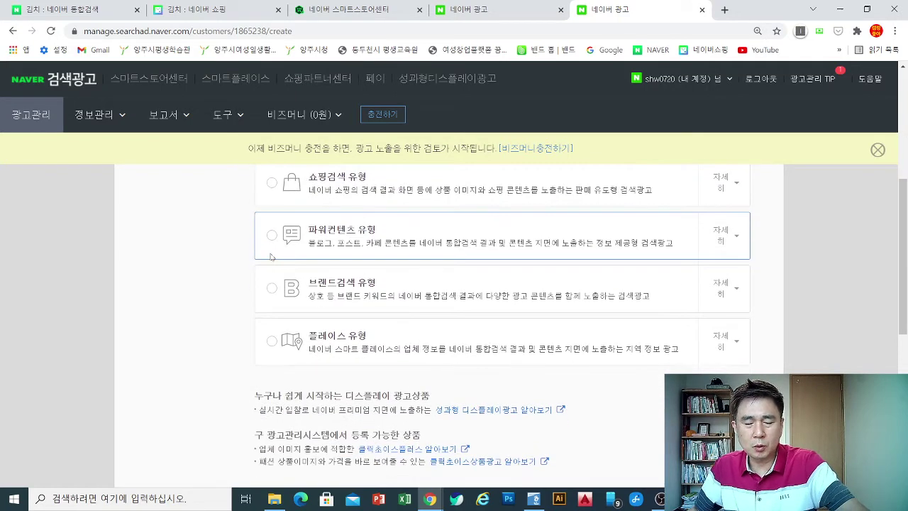
pyautogui.hotkey('ctrl', '2')
pyautogui.moveTo(216, 206); pyautogui.dragTo(258, 200)
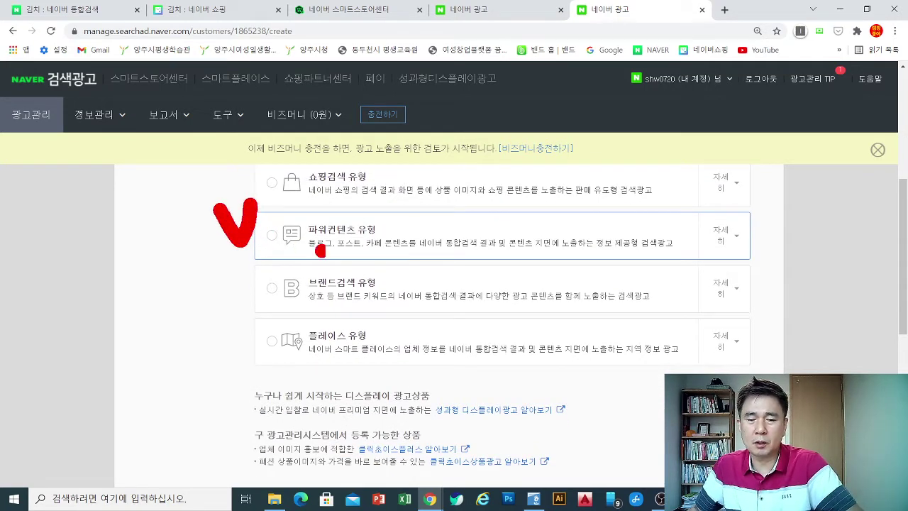
pyautogui.moveTo(292, 256); pyautogui.dragTo(467, 263)
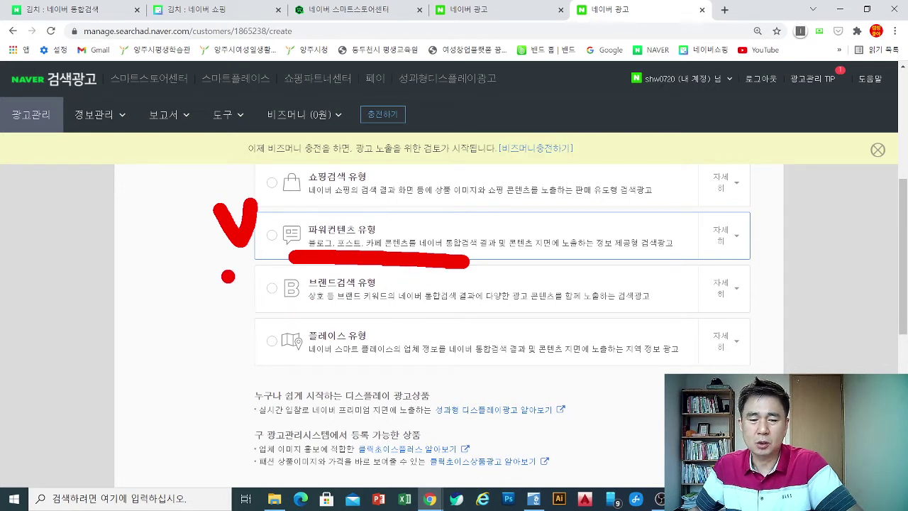
pyautogui.moveTo(227, 275); pyautogui.dragTo(256, 274)
pyautogui.moveTo(271, 306); pyautogui.dragTo(412, 310)
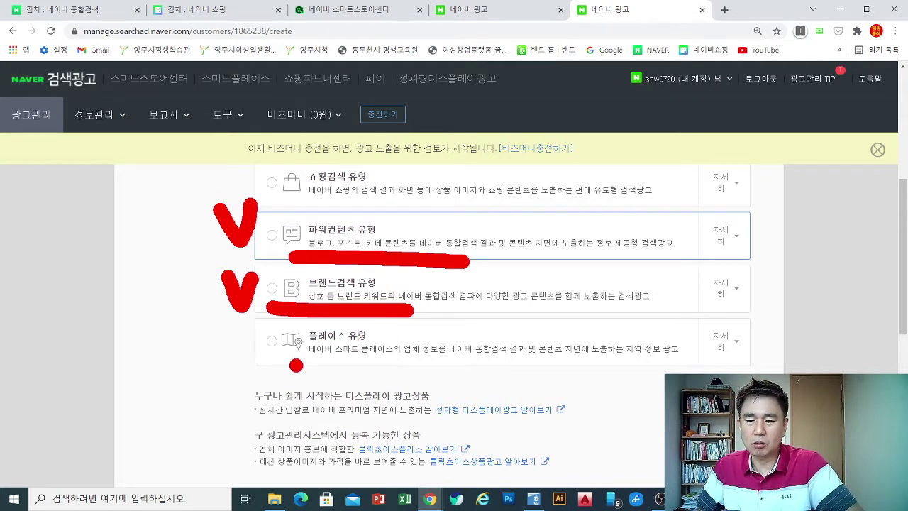
pyautogui.moveTo(257, 365); pyautogui.dragTo(409, 366)
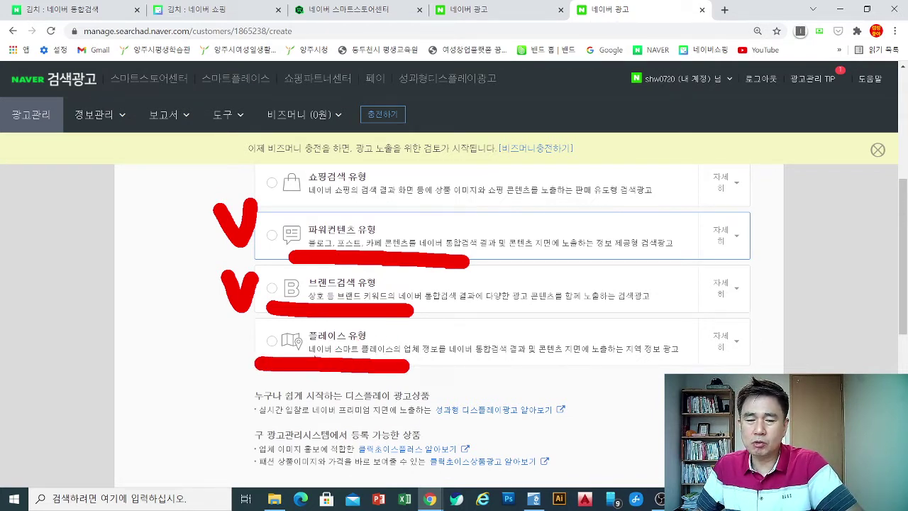
pyautogui.moveTo(222, 334); pyautogui.dragTo(257, 335)
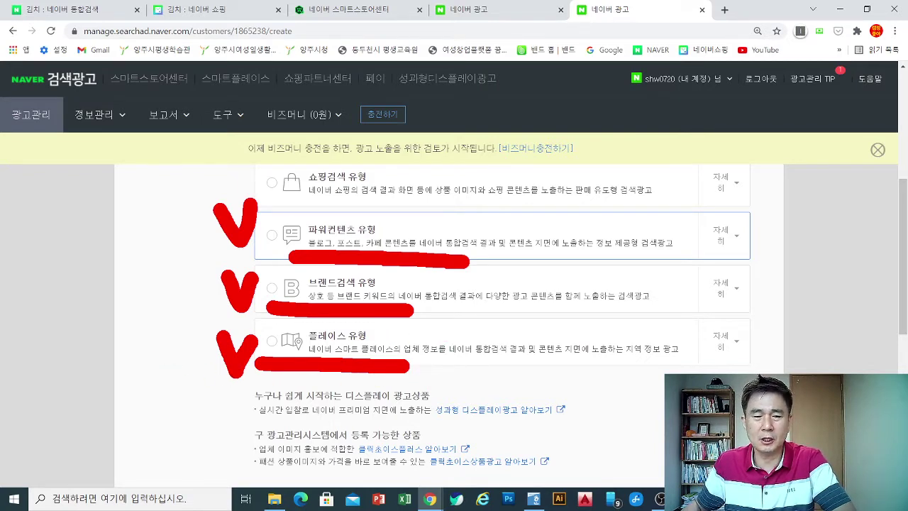
pyautogui.press('Escape')
# Return to the NAVER integrated search, close the pop-up ad page, and search for 나이키.
pyautogui.click(78, 10)
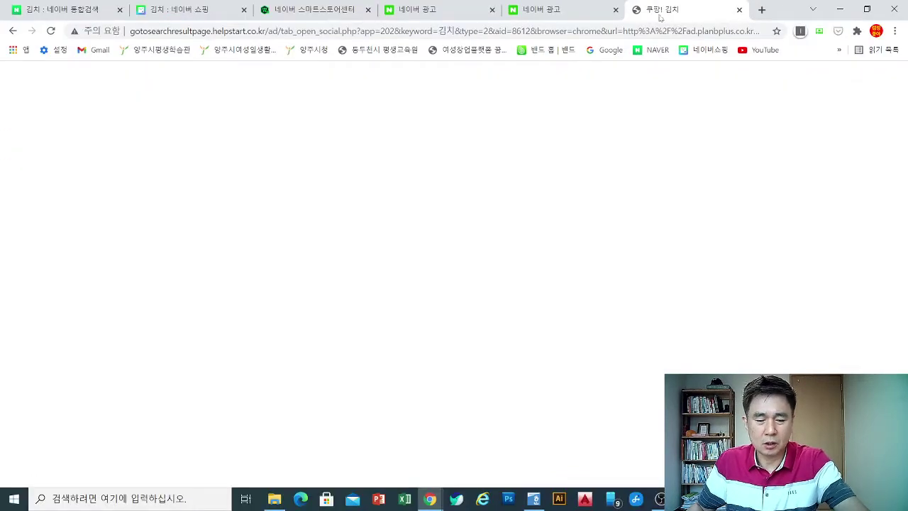
pyautogui.hotkey('ctrl', 'w')
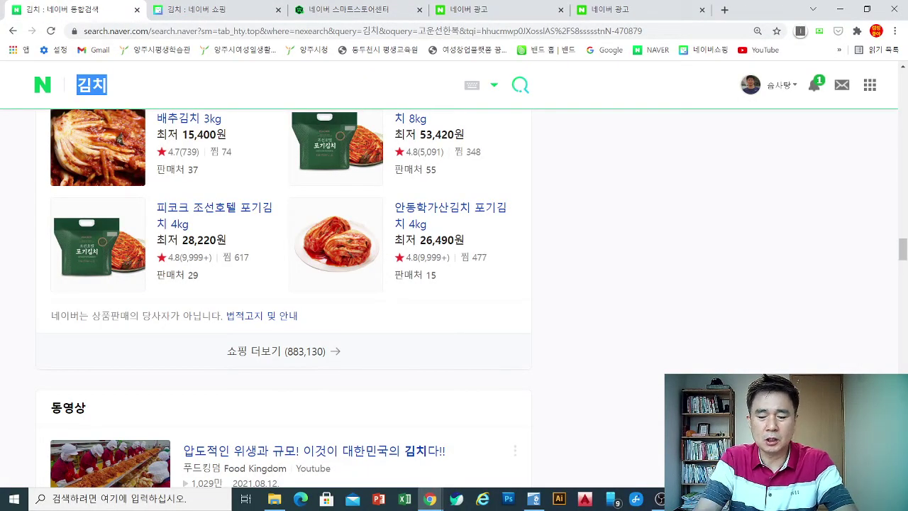
pyautogui.write('나이키')
pyautogui.press('Return')
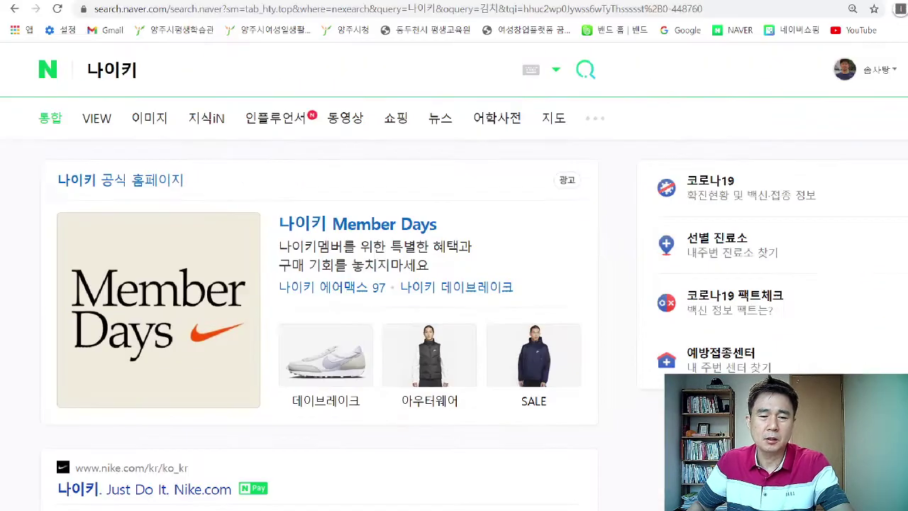
# Box the 나이키 공식 홈페이지 heading and the 광고 label in red, point an arrow at the label, and clear the marks.
pyautogui.moveTo(27, 151); pyautogui.dragTo(222, 210)
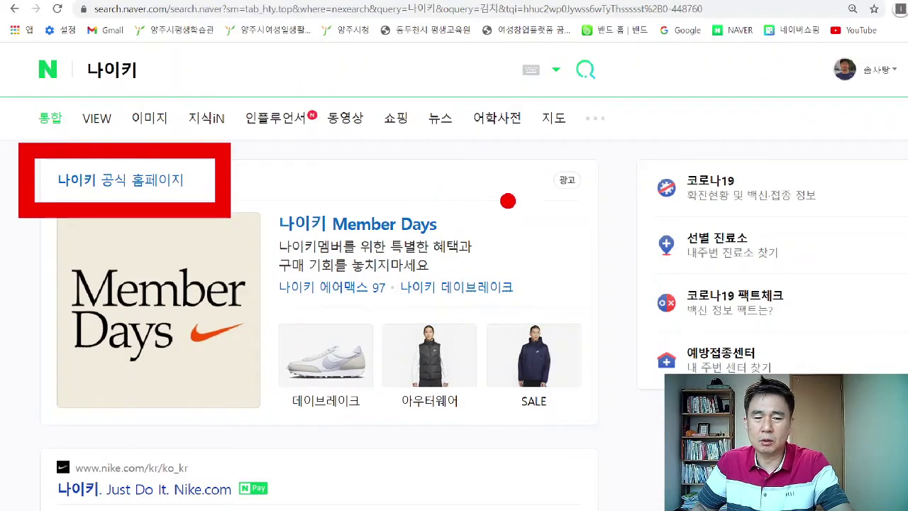
pyautogui.moveTo(527, 152)
pyautogui.mouseDown()
pyautogui.moveTo(612, 198)
pyautogui.moveTo(674, 372)
pyautogui.mouseUp()
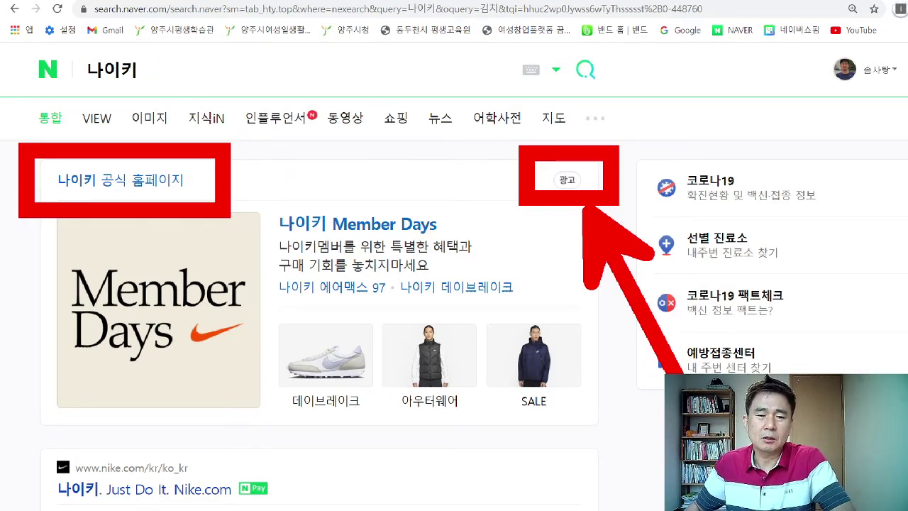
pyautogui.press('Escape')
# Select the 나이키 search query and draw a red box around the whole Nike ad block.
pyautogui.moveTo(127, 85); pyautogui.dragTo(7, 90)
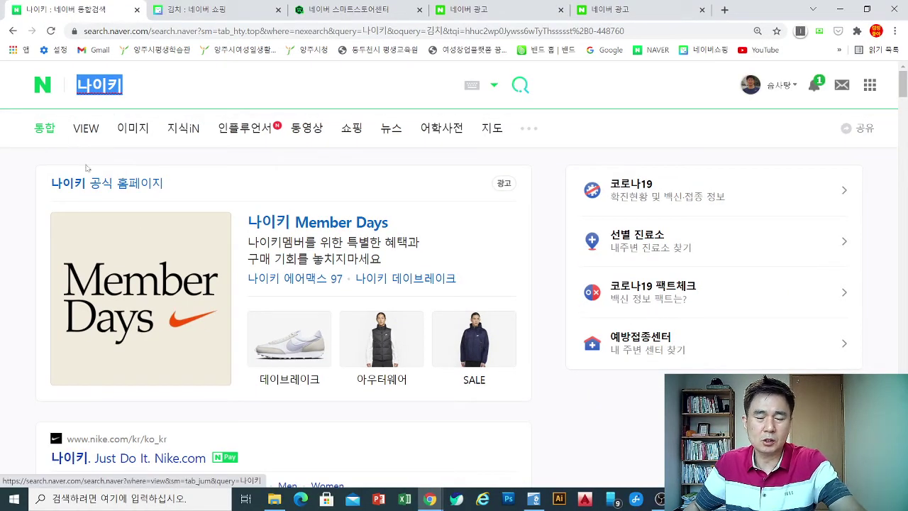
pyautogui.hotkey('ctrl', '2')
pyautogui.moveTo(16, 145)
pyautogui.mouseDown()
pyautogui.moveTo(153, 203)
pyautogui.moveTo(509, 433)
pyautogui.mouseUp()
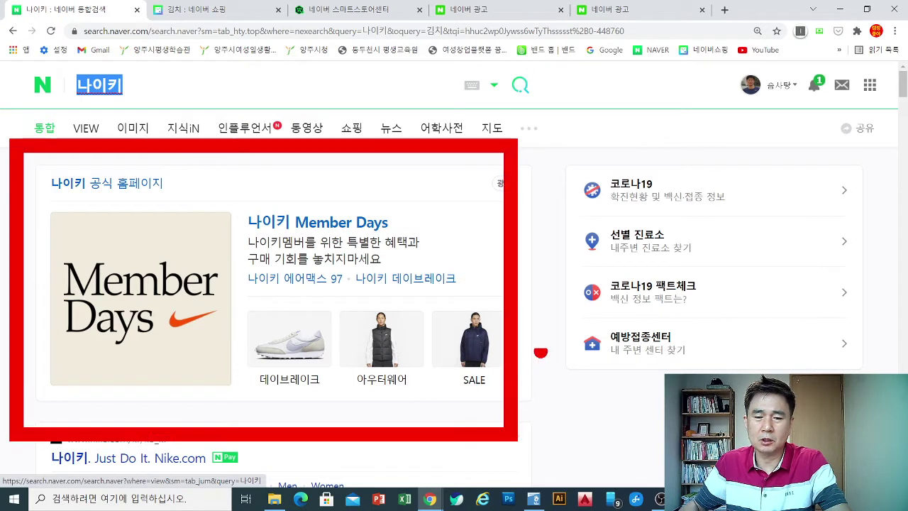
# Handwrite "브랜드" in red beside the boxed Nike ad and clear the drawings.
pyautogui.moveTo(560, 218)
pyautogui.mouseDown()
pyautogui.moveTo(624, 248)
pyautogui.moveTo(599, 266)
pyautogui.mouseUp()
pyautogui.moveTo(554, 297); pyautogui.dragTo(642, 301)
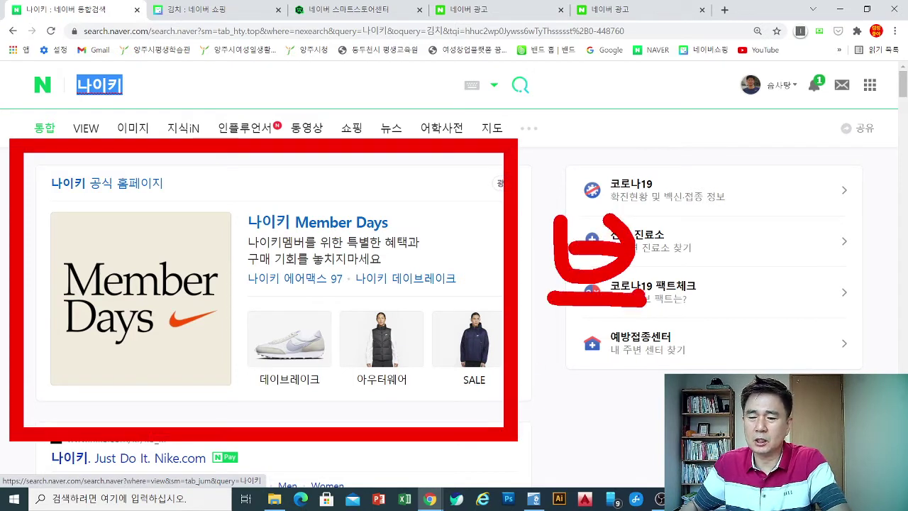
pyautogui.moveTo(653, 210); pyautogui.dragTo(696, 267)
pyautogui.moveTo(701, 213); pyautogui.dragTo(706, 269)
pyautogui.moveTo(710, 235)
pyautogui.mouseDown()
pyautogui.moveTo(731, 235)
pyautogui.moveTo(730, 287)
pyautogui.moveTo(761, 310)
pyautogui.mouseUp()
pyautogui.moveTo(768, 220); pyautogui.dragTo(829, 224)
pyautogui.moveTo(767, 229); pyautogui.dragTo(827, 255)
pyautogui.moveTo(754, 286); pyautogui.dragTo(871, 288)
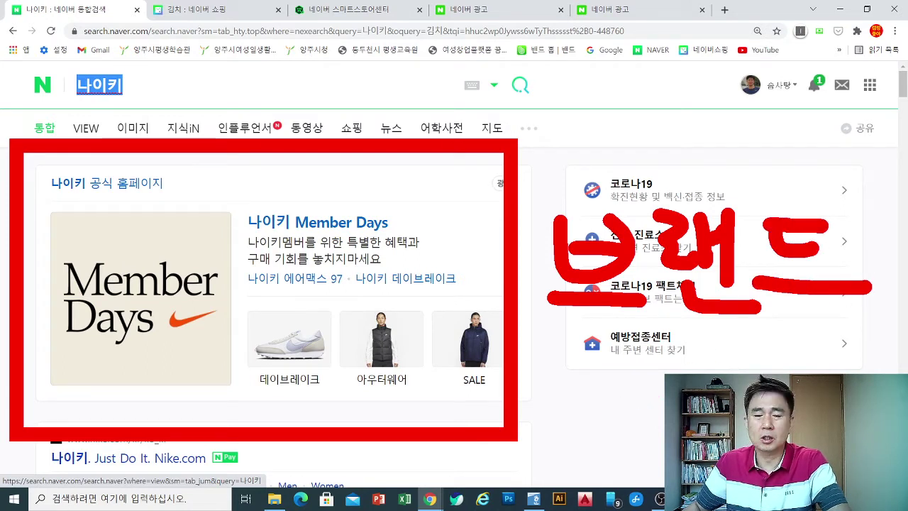
pyautogui.press('Escape')
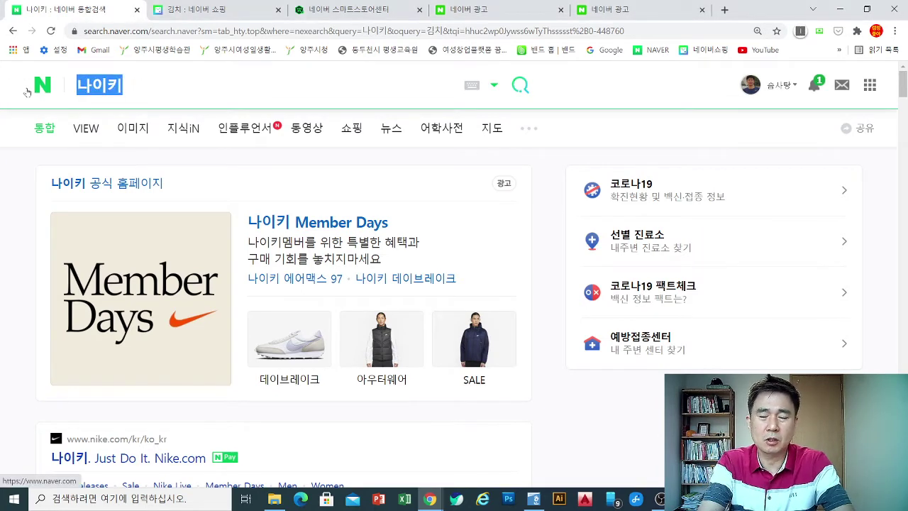
# Search NAVER for 삼성 and look through the results for a brand search ad.
pyautogui.write('삼성')
pyautogui.press('Return')
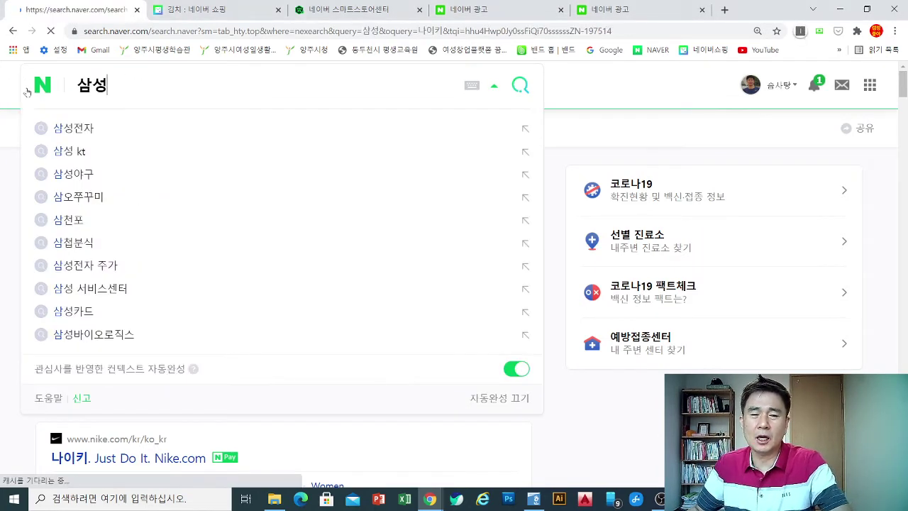
pyautogui.scroll(-6, 161, 172)
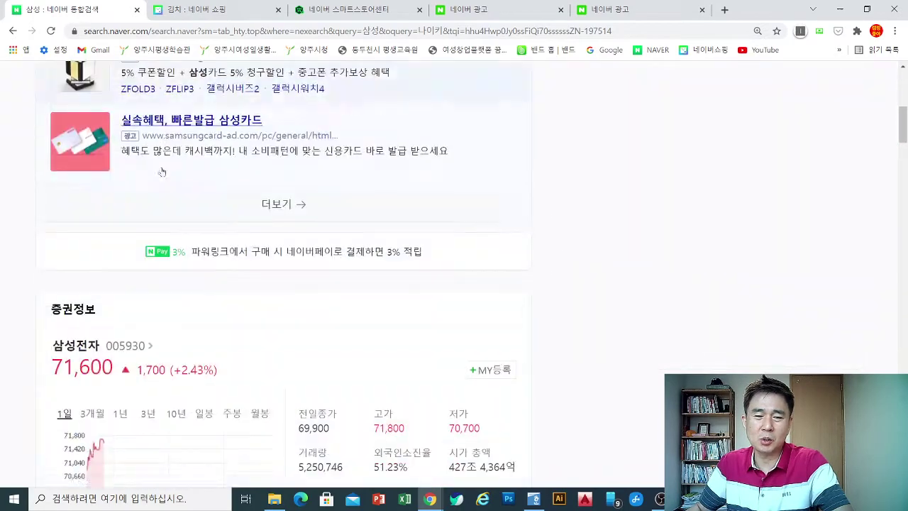
pyautogui.scroll(-4, 161, 172)
pyautogui.scroll(-20, 161, 173)
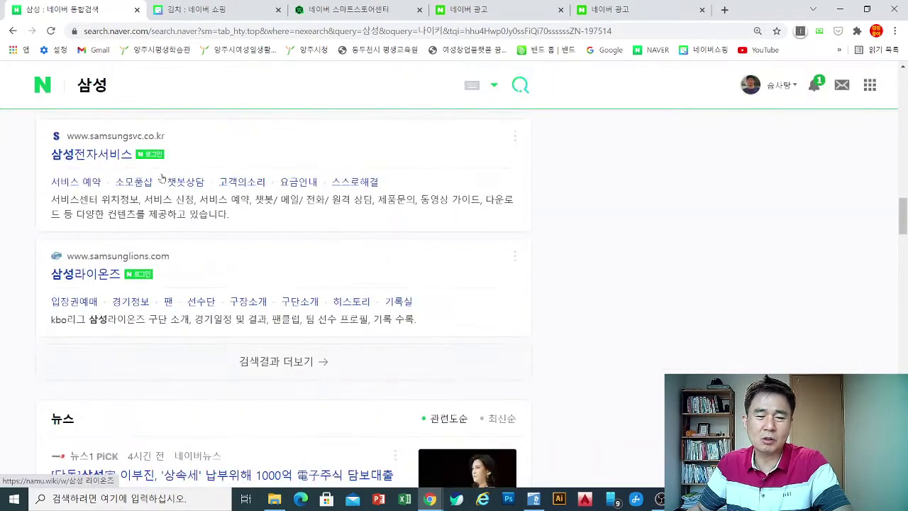
pyautogui.scroll(-5, 157, 175)
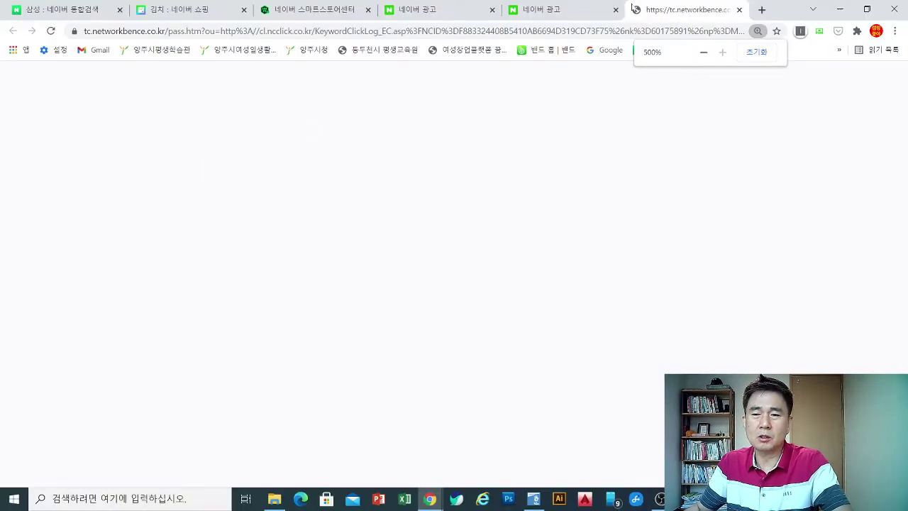
# Close the blank ad page and search NAVER for 아디다스 from the existing 삼성 results.
pyautogui.click(739, 10)
pyautogui.click(68, 10)
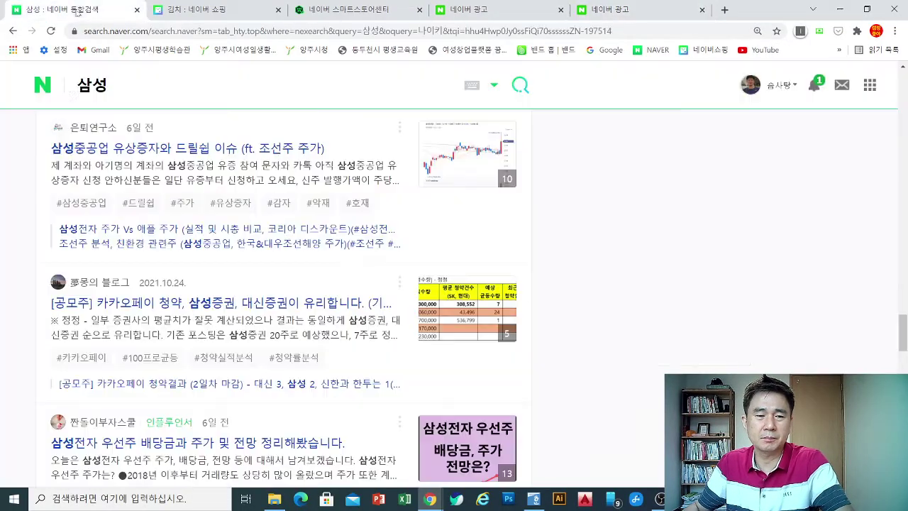
pyautogui.moveTo(114, 85); pyautogui.dragTo(22, 87)
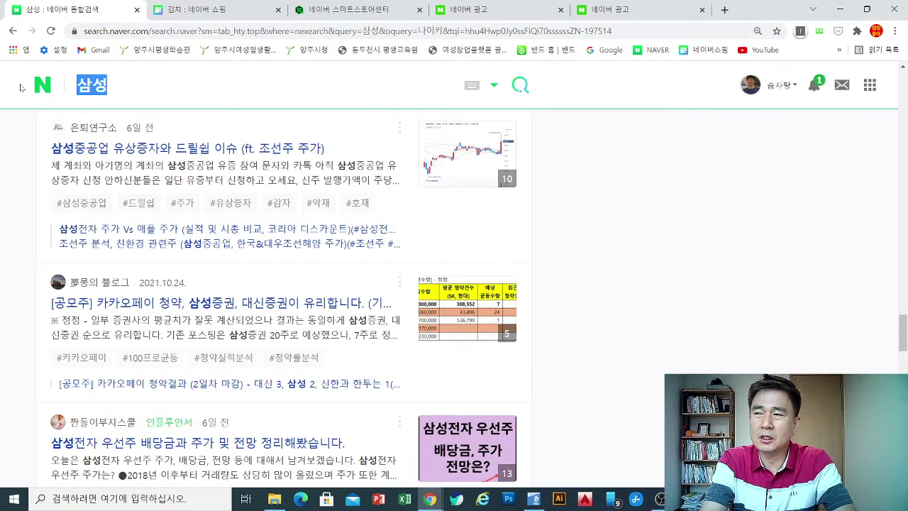
pyautogui.write('아')
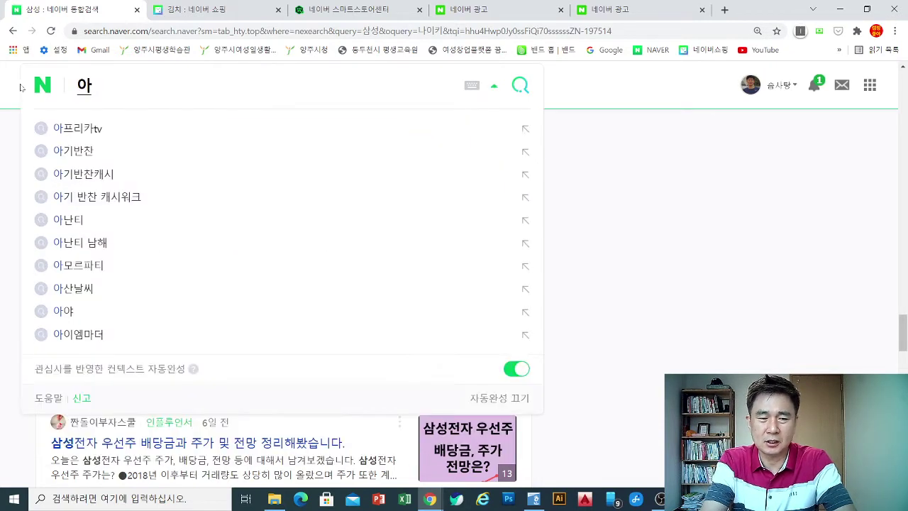
pyautogui.write('디다스')
pyautogui.press('Return')
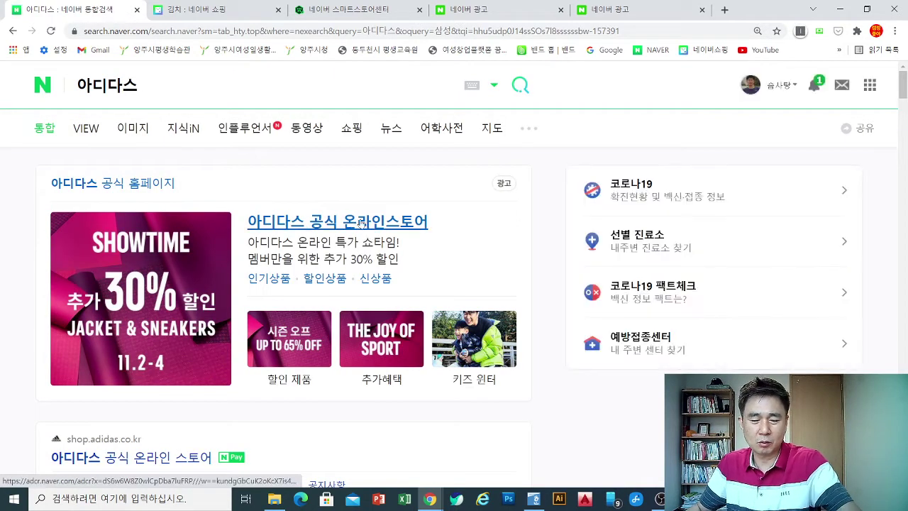
# Draw a red box around the Adidas brand ad block, circle its 광고 label, and clear the drawings.
pyautogui.hotkey('ctrl', '2')
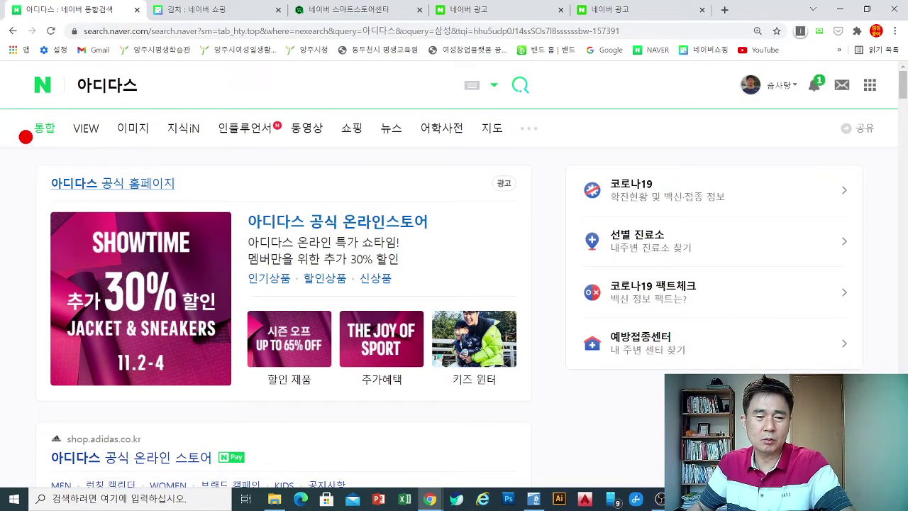
pyautogui.moveTo(14, 131)
pyautogui.mouseDown()
pyautogui.moveTo(71, 197)
pyautogui.moveTo(125, 234)
pyautogui.moveTo(596, 435)
pyautogui.moveTo(660, 436)
pyautogui.mouseUp()
pyautogui.moveTo(521, 217)
pyautogui.mouseDown()
pyautogui.moveTo(552, 202)
pyautogui.moveTo(508, 226)
pyautogui.mouseUp()
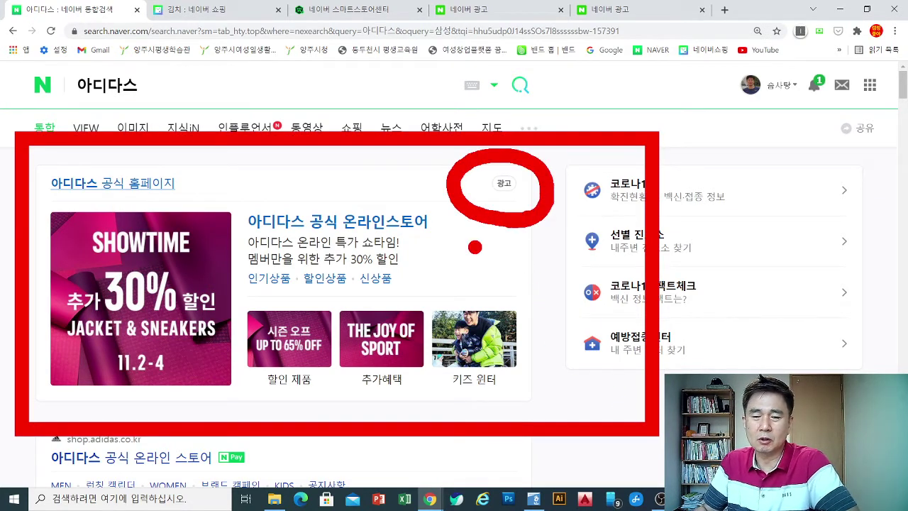
pyautogui.press('Escape')
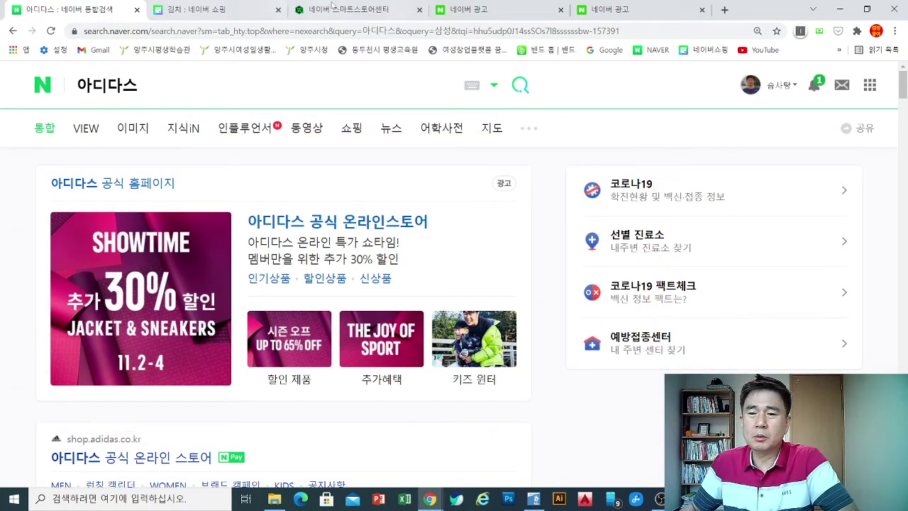
# Return to the Naver 검색광고 campaign creation page and draw enlarged red check marks at 파워링크 유형 and 쇼핑검색 유형.
pyautogui.click(624, 9)
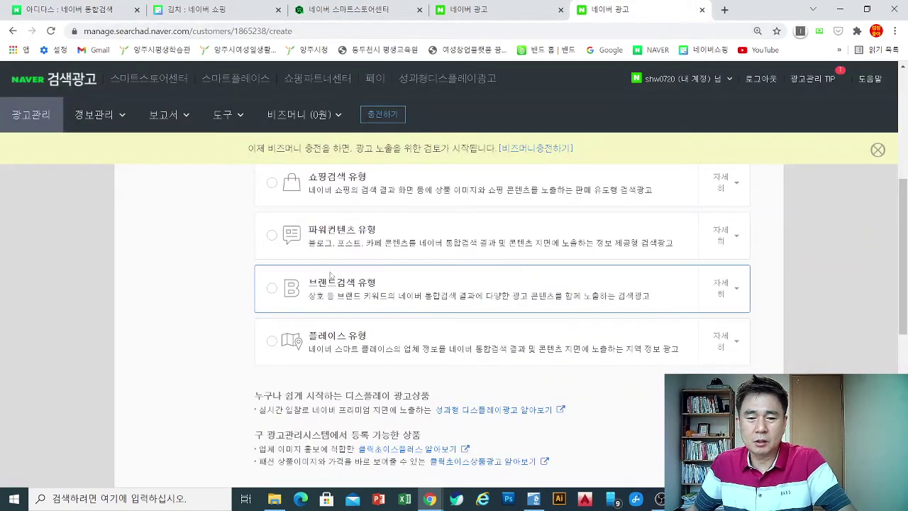
pyautogui.hotkey('ctrl', '2')
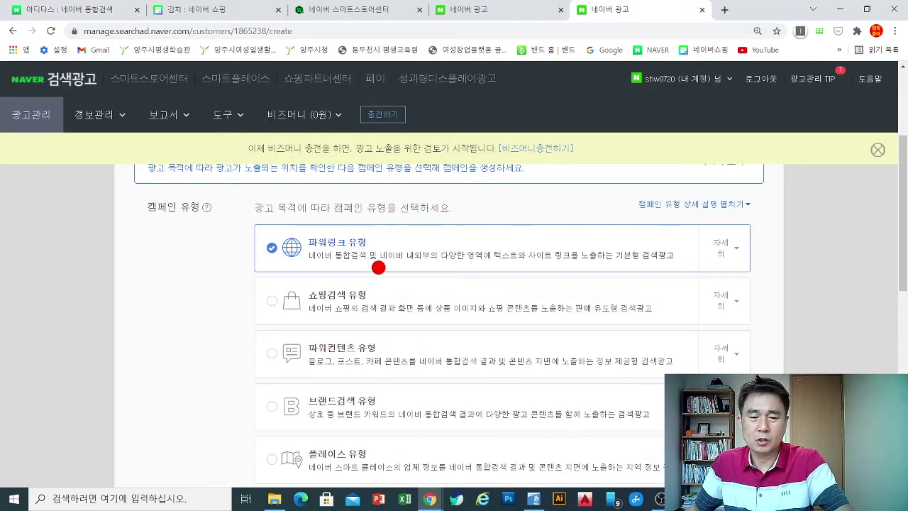
pyautogui.press('Escape')
pyautogui.hotkey('ctrl', '1')
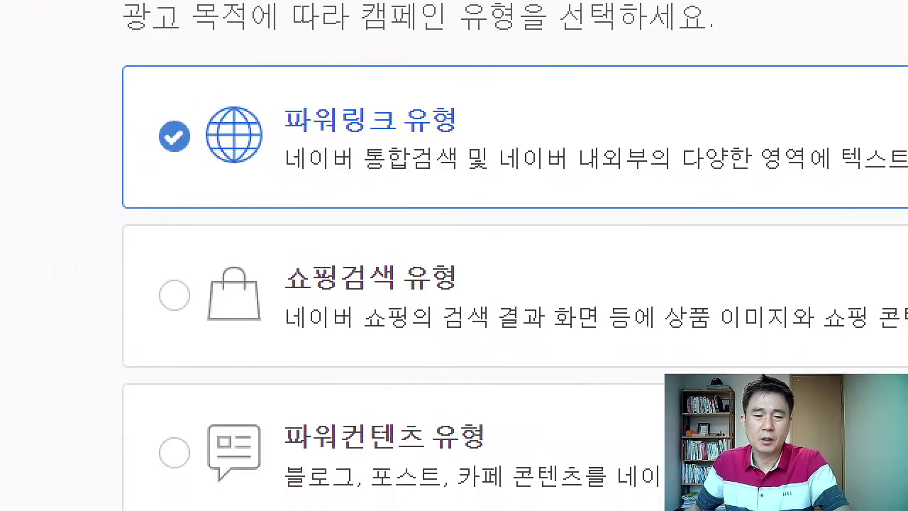
pyautogui.click(305, 324)
pyautogui.moveTo(517, 38); pyautogui.dragTo(623, 12)
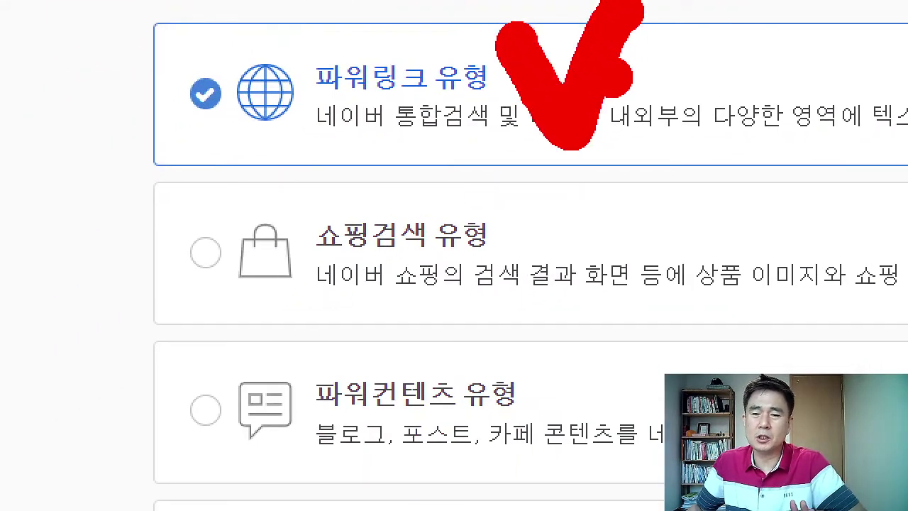
pyautogui.moveTo(522, 188)
pyautogui.mouseDown()
pyautogui.moveTo(567, 291)
pyautogui.moveTo(610, 157)
pyautogui.mouseUp()
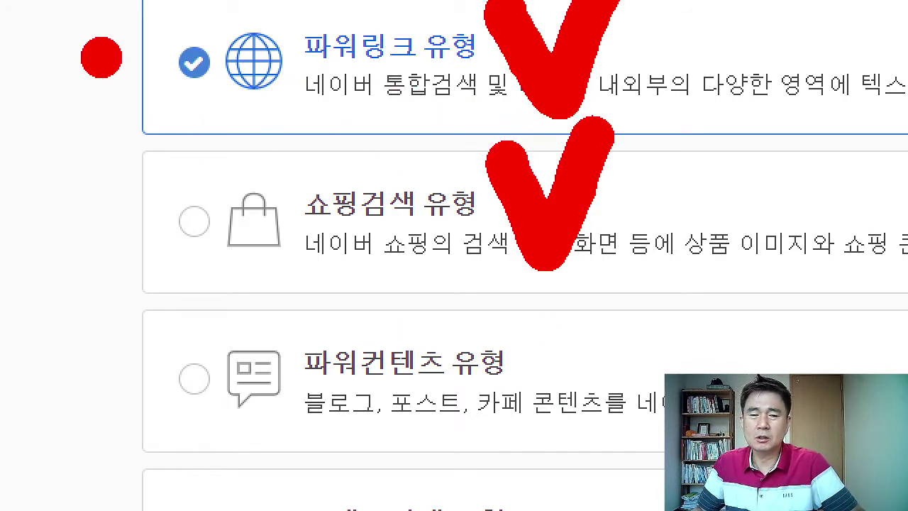
pyautogui.moveTo(66, 30); pyautogui.dragTo(134, 21)
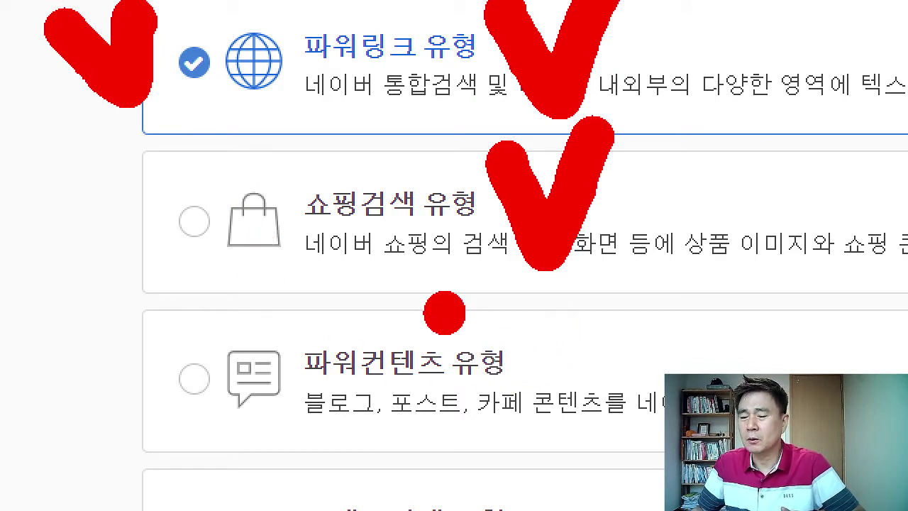
# Handwrite "100" in red over the 파워컨텐츠 유형 entry and clear all the drawings.
pyautogui.moveTo(442, 312); pyautogui.dragTo(451, 413)
pyautogui.moveTo(511, 324)
pyautogui.mouseDown()
pyautogui.moveTo(596, 327)
pyautogui.moveTo(643, 359)
pyautogui.mouseUp()
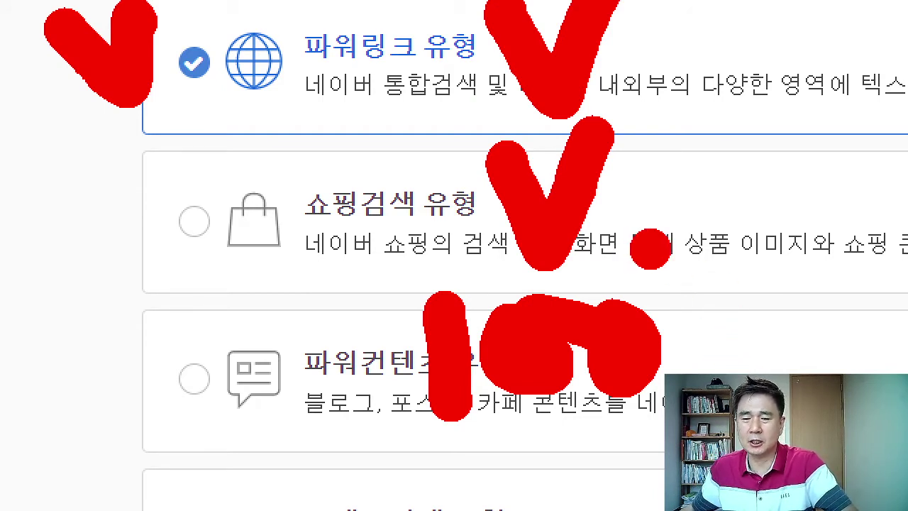
pyautogui.press('Escape')
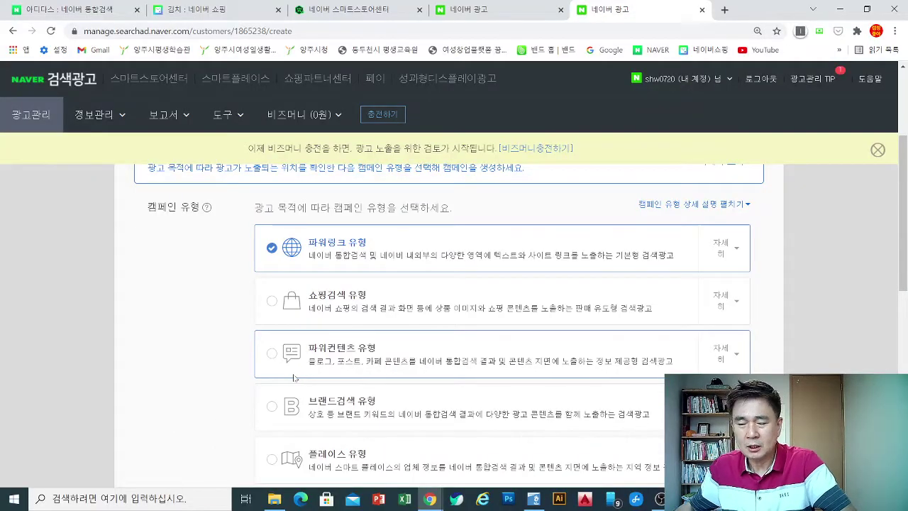
# Circle all five campaign types in red, from 파워링크 유형 through 플레이스 유형, and clear the circles.
pyautogui.scroll(-1, 301, 373)
pyautogui.scroll(-2, 331, 357)
pyautogui.scroll(2, 331, 357)
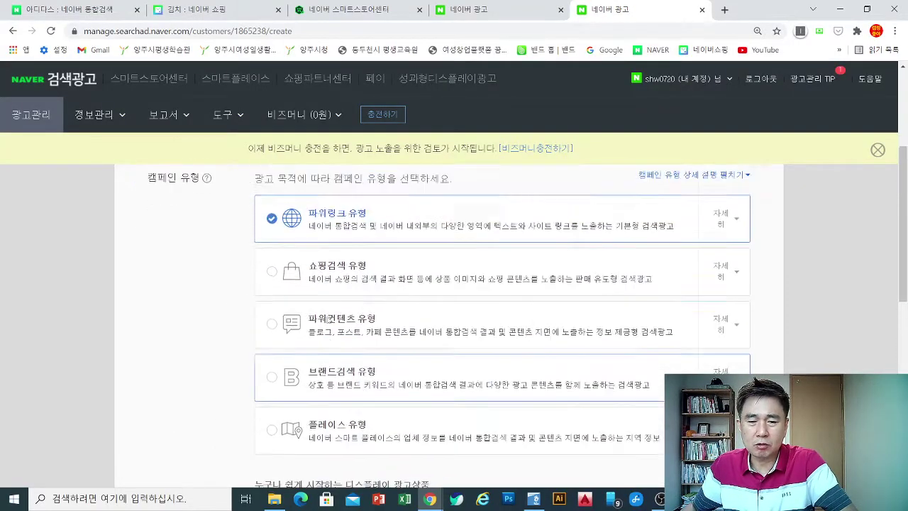
pyautogui.scroll(-2, 331, 357)
pyautogui.scroll(2, 338, 305)
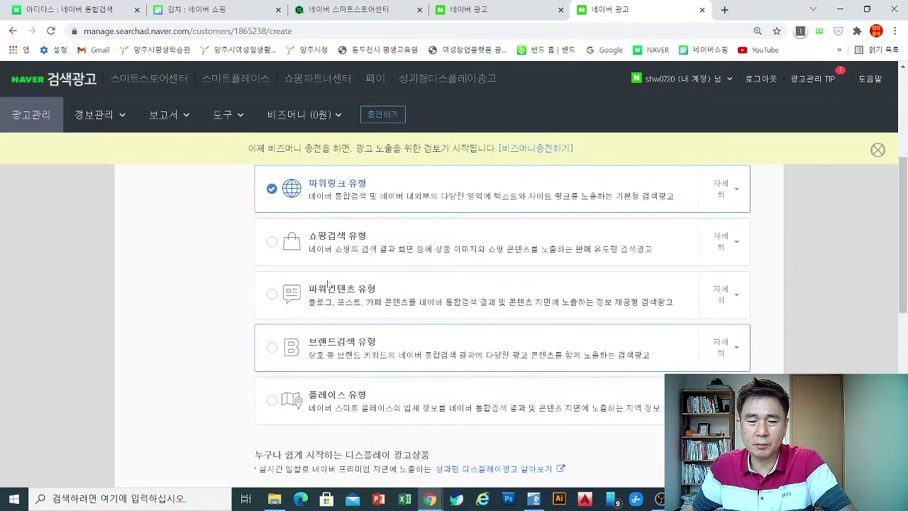
pyautogui.moveTo(372, 291)
pyautogui.mouseDown()
pyautogui.moveTo(376, 309)
pyautogui.moveTo(387, 281)
pyautogui.moveTo(379, 241)
pyautogui.moveTo(387, 248)
pyautogui.mouseUp()
pyautogui.moveTo(369, 213)
pyautogui.mouseDown()
pyautogui.moveTo(366, 196)
pyautogui.moveTo(358, 213)
pyautogui.mouseUp()
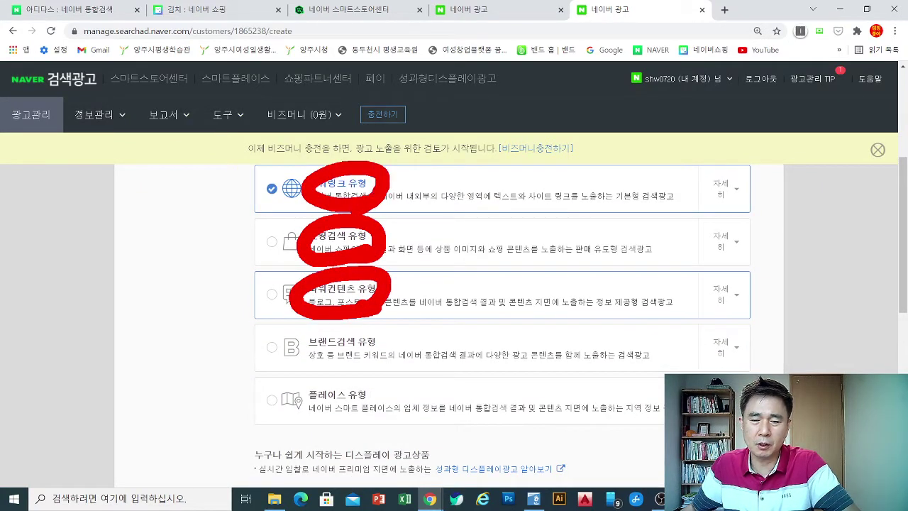
pyautogui.moveTo(374, 376)
pyautogui.mouseDown()
pyautogui.moveTo(358, 369)
pyautogui.moveTo(376, 370)
pyautogui.moveTo(332, 422)
pyautogui.moveTo(376, 406)
pyautogui.mouseUp()
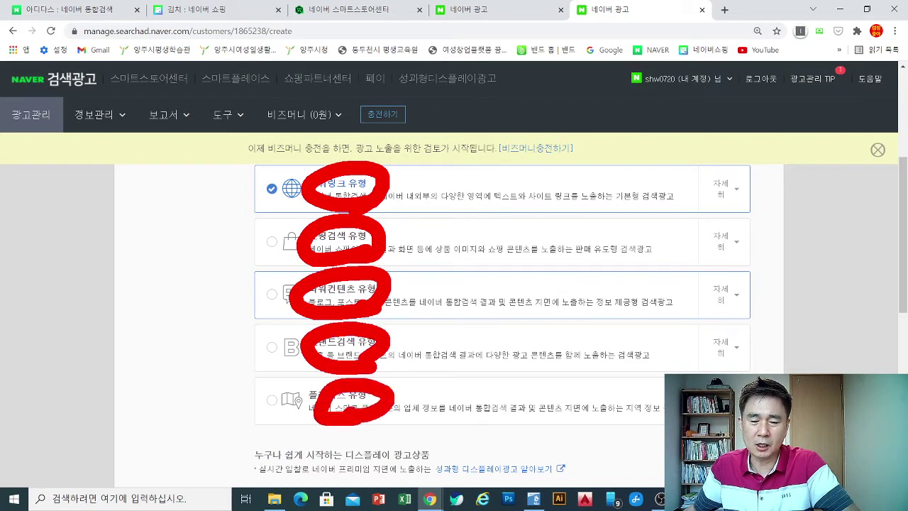
pyautogui.press('Escape')
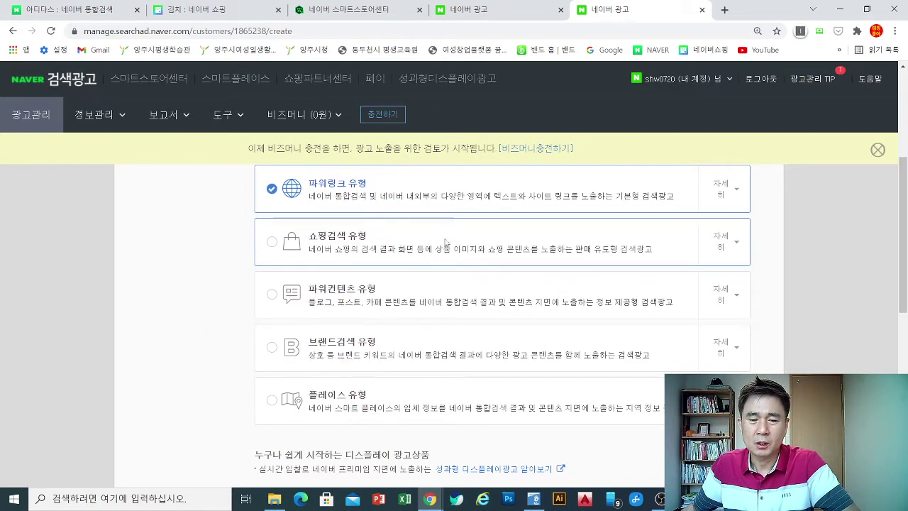
# Select 쇼핑검색 유형 as the campaign type, circle it in red, and clear the mark.
pyautogui.click(271, 242)
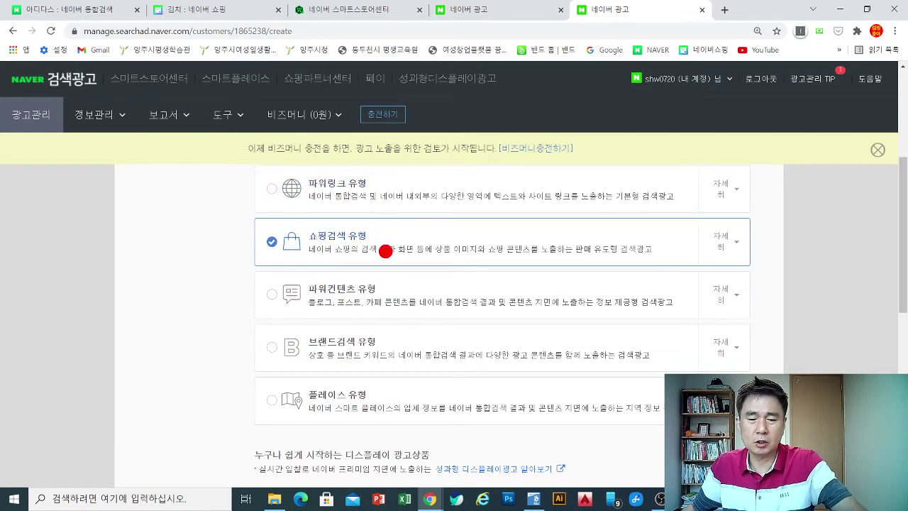
pyautogui.moveTo(386, 252)
pyautogui.mouseDown()
pyautogui.moveTo(223, 247)
pyautogui.moveTo(386, 273)
pyautogui.mouseUp()
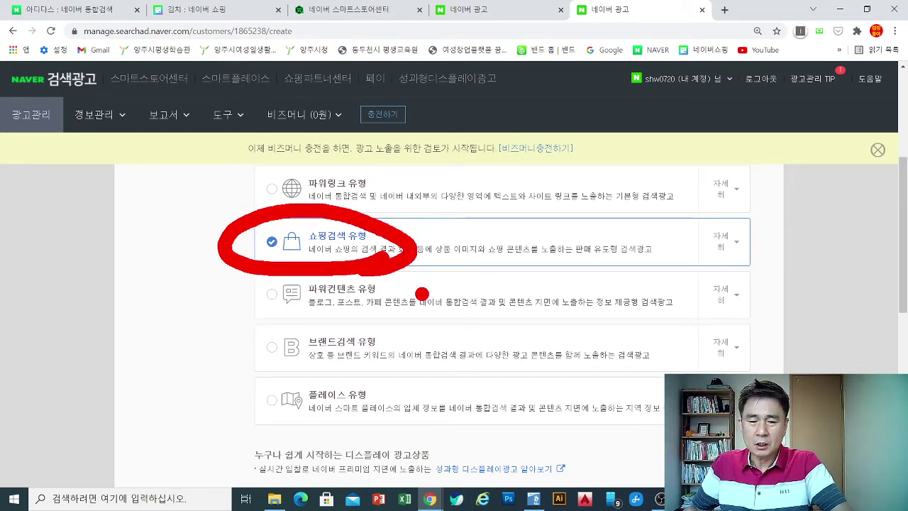
pyautogui.press('Escape')
# Name the campaign 식품1 and set its daily budget to 10,000원.
pyautogui.scroll(-1, 249, 273)
pyautogui.scroll(-3, 250, 273)
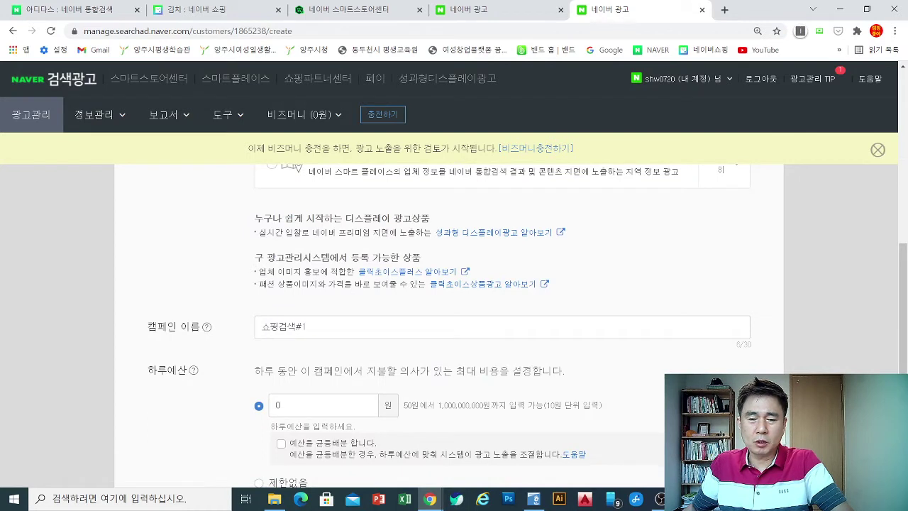
pyautogui.scroll(-1, 294, 296)
pyautogui.click(189, 273)
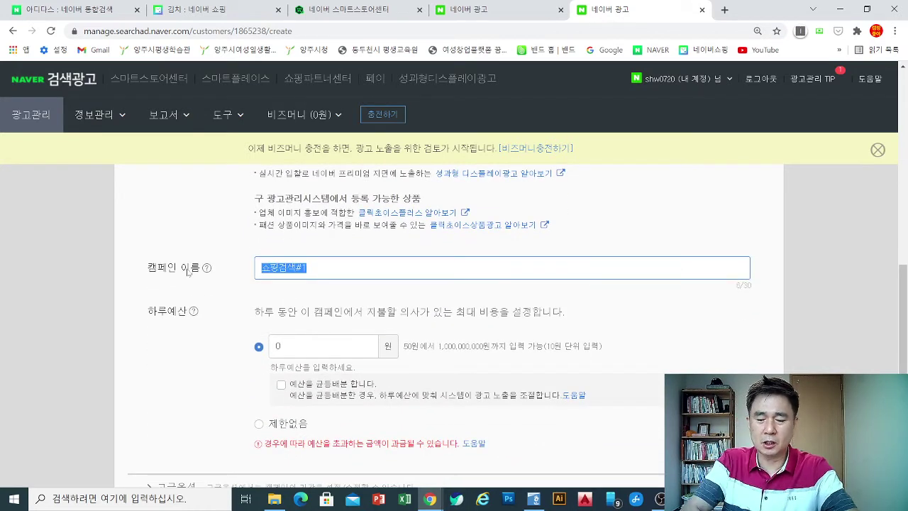
pyautogui.write('식품1')
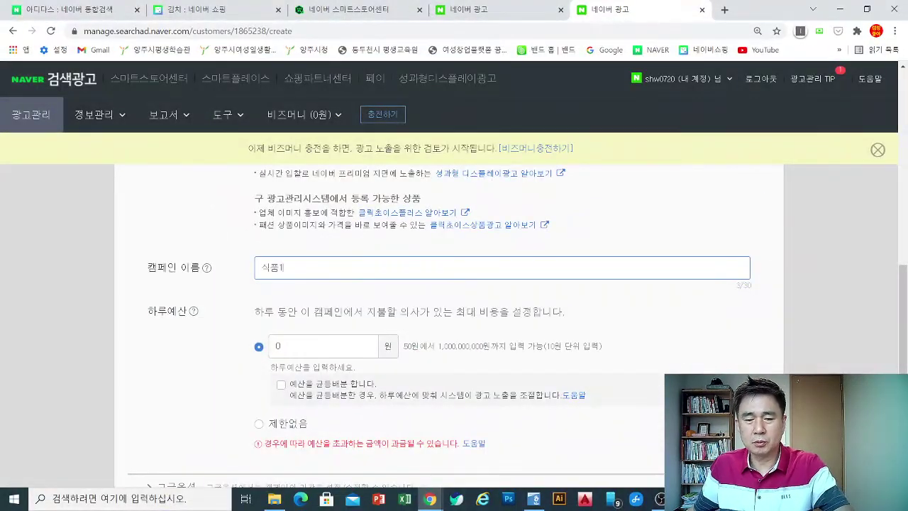
pyautogui.scroll(-1, 262, 323)
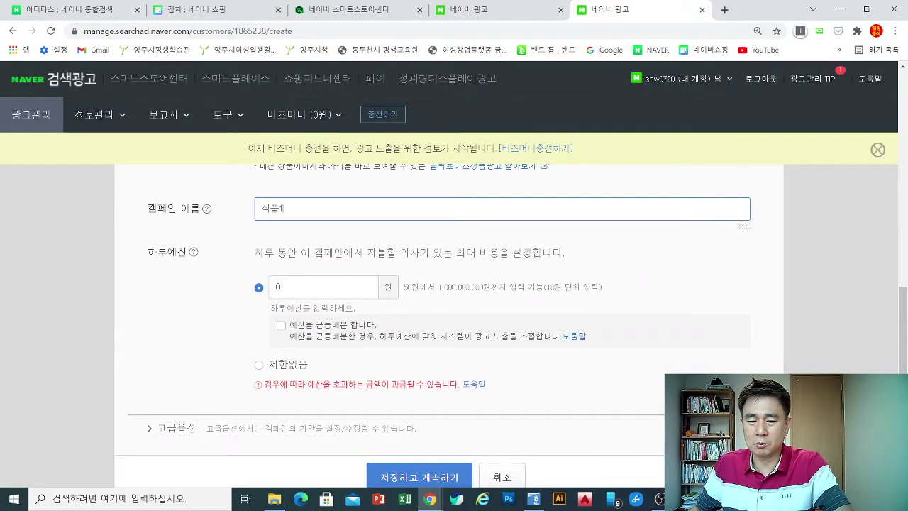
pyautogui.press('Tab')
pyautogui.write('10,000')
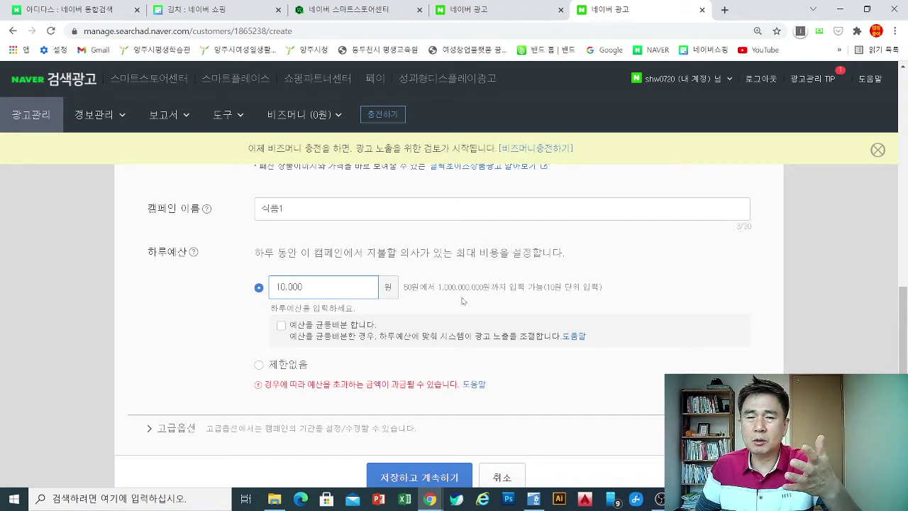
# Circle the 저장하고 계속하기 option in red, point an arrow at it, and clear the drawings.
pyautogui.scroll(-1, 220, 338)
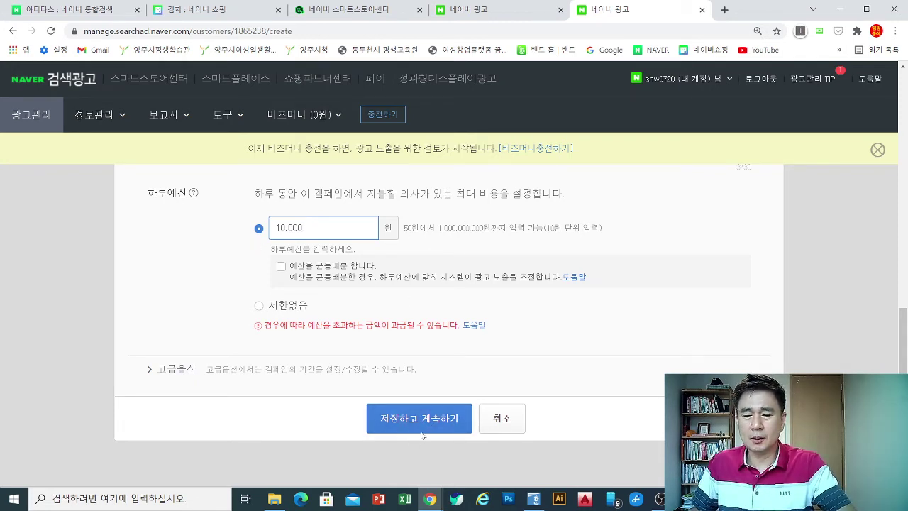
pyautogui.click(484, 445)
pyautogui.moveTo(483, 445)
pyautogui.mouseDown()
pyautogui.moveTo(341, 383)
pyautogui.moveTo(482, 437)
pyautogui.moveTo(582, 411)
pyautogui.moveTo(566, 411)
pyautogui.mouseUp()
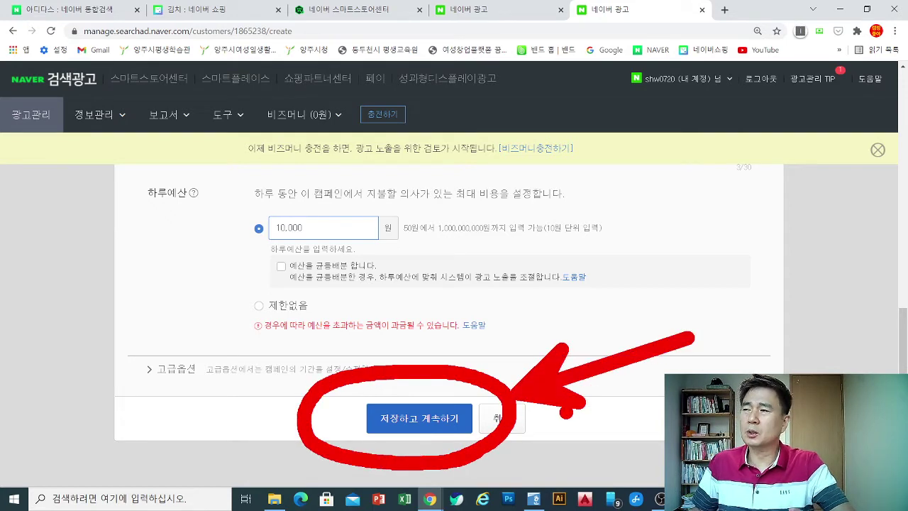
pyautogui.press('Escape')
# Go back to the campaign types, circle the selected 쇼핑검색 유형 in red, and clear the circle.
pyautogui.scroll(7, 397, 369)
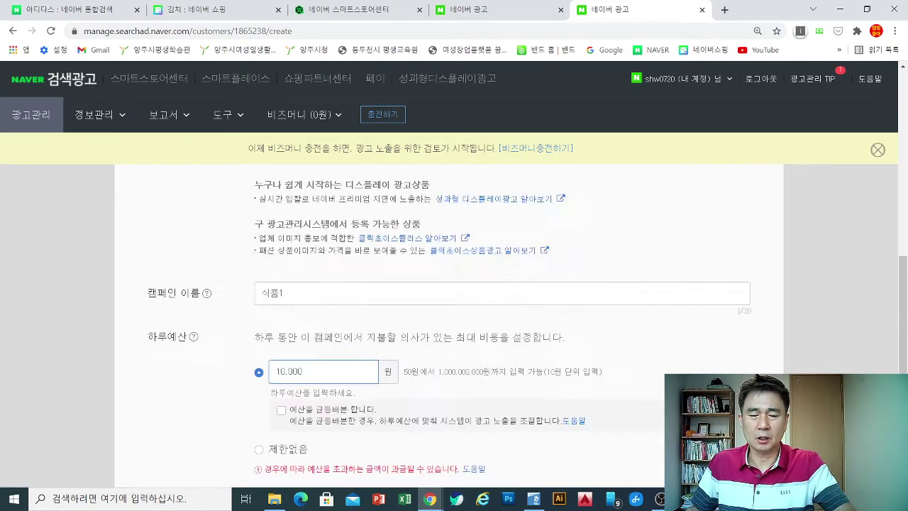
pyautogui.scroll(1, 375, 353)
pyautogui.scroll(-2, 376, 353)
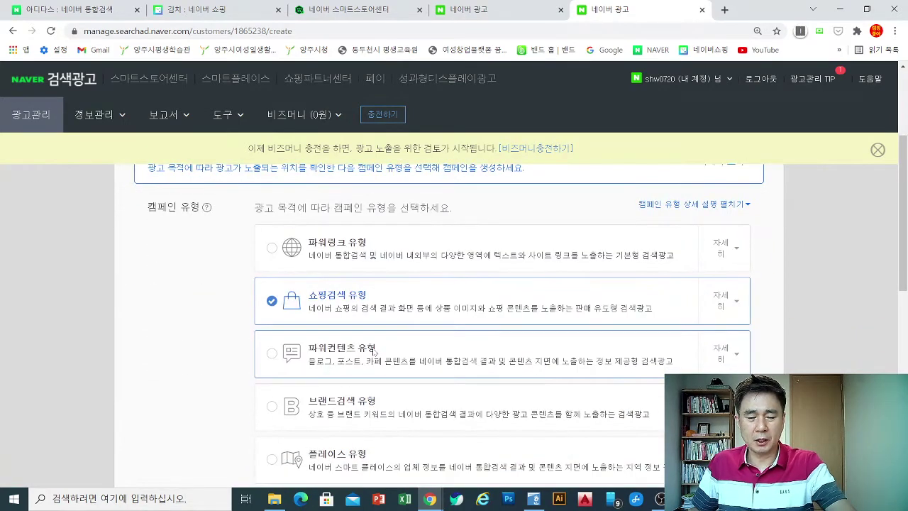
pyautogui.hotkey('ctrl', '2')
pyautogui.moveTo(386, 319)
pyautogui.mouseDown()
pyautogui.moveTo(244, 330)
pyautogui.moveTo(357, 353)
pyautogui.mouseUp()
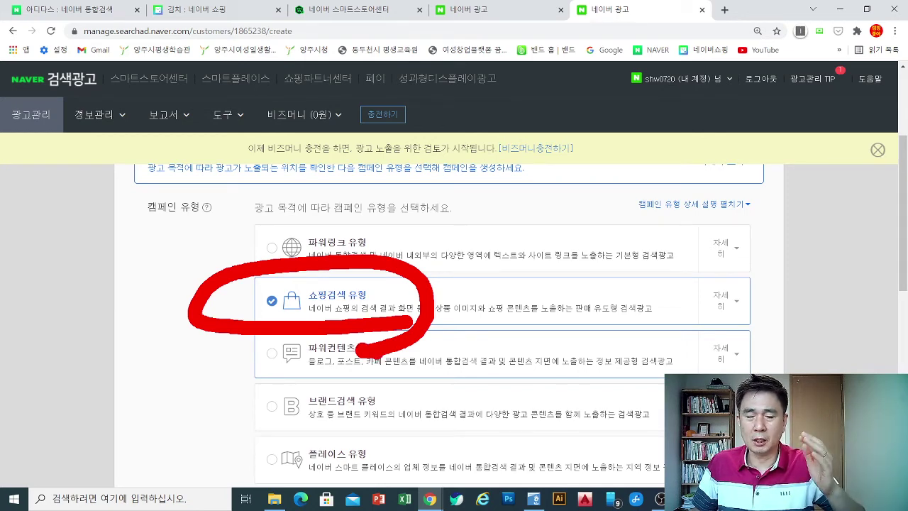
pyautogui.press('Escape')
# Circle the campaign name 식품1 in red in an enlarged view, clear it, and magnify the campaign form again.
pyautogui.scroll(-3, 375, 353)
pyautogui.scroll(-3, 374, 353)
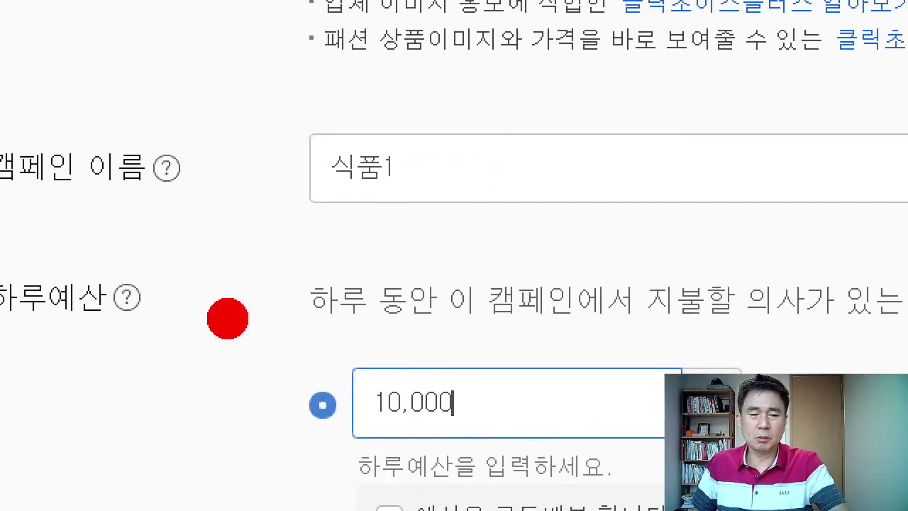
pyautogui.moveTo(297, 289)
pyautogui.mouseDown()
pyautogui.moveTo(268, 291)
pyautogui.moveTo(287, 283)
pyautogui.mouseUp()
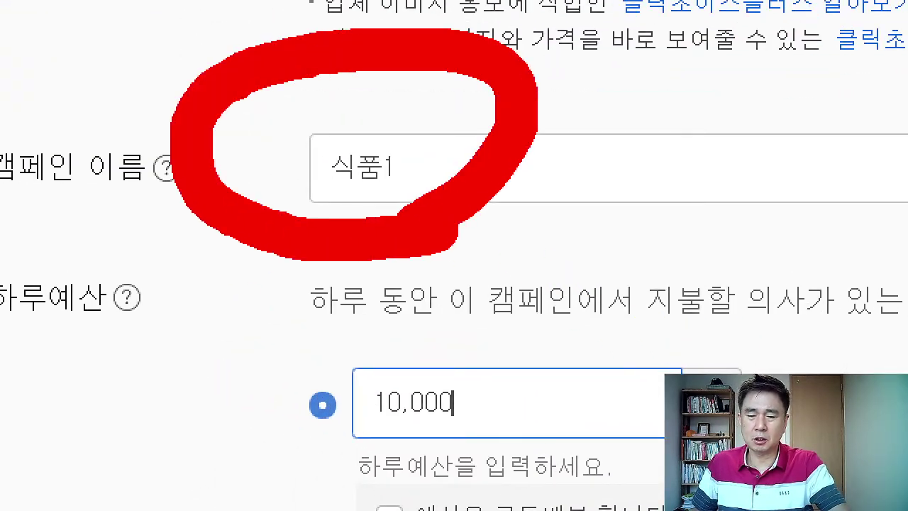
pyautogui.press('Escape')
pyautogui.hotkey('ctrl', '1')
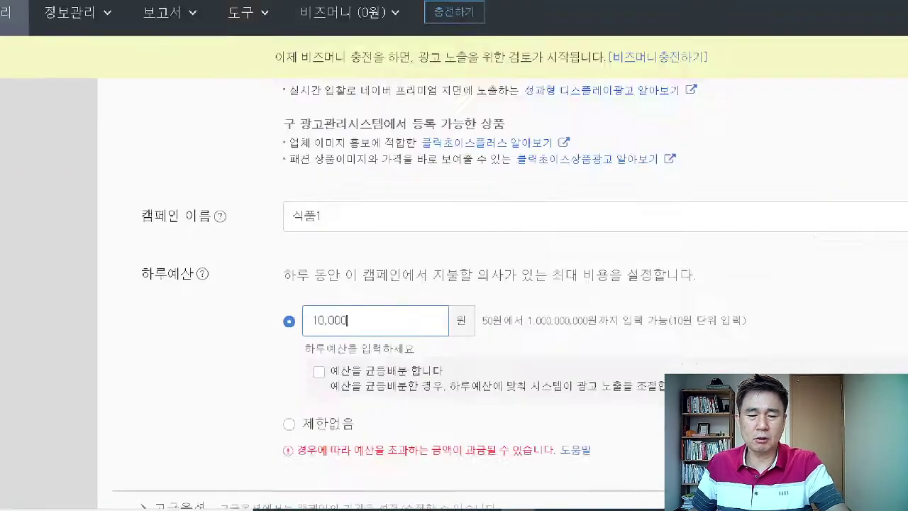
# Circle the daily budget of 10,000원 in red in an enlarged view and clear the circle.
pyautogui.moveTo(507, 329)
pyautogui.mouseDown()
pyautogui.moveTo(447, 316)
pyautogui.moveTo(642, 295)
pyautogui.mouseUp()
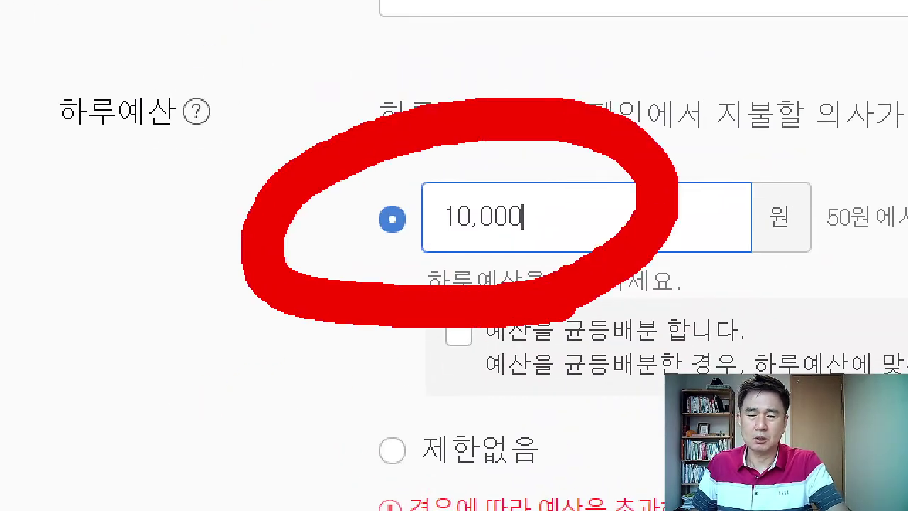
pyautogui.press('Escape')
pyautogui.scroll(-2, 237, 411)
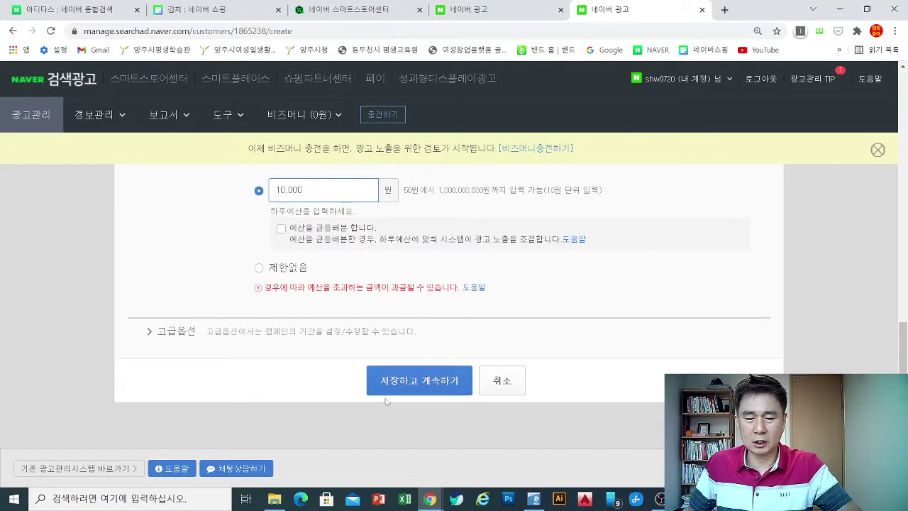
# Circle the 저장하고 계속하기 option in red, clear the circle, and save the campaign to continue to the ad group stage.
pyautogui.moveTo(431, 398)
pyautogui.mouseDown()
pyautogui.moveTo(362, 420)
pyautogui.moveTo(625, 359)
pyautogui.mouseUp()
pyautogui.press('Escape')
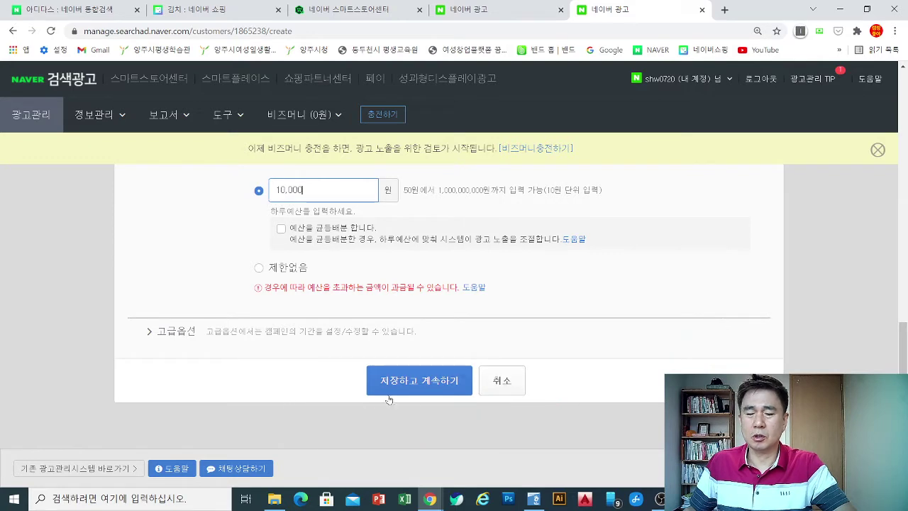
pyautogui.click(419, 381)
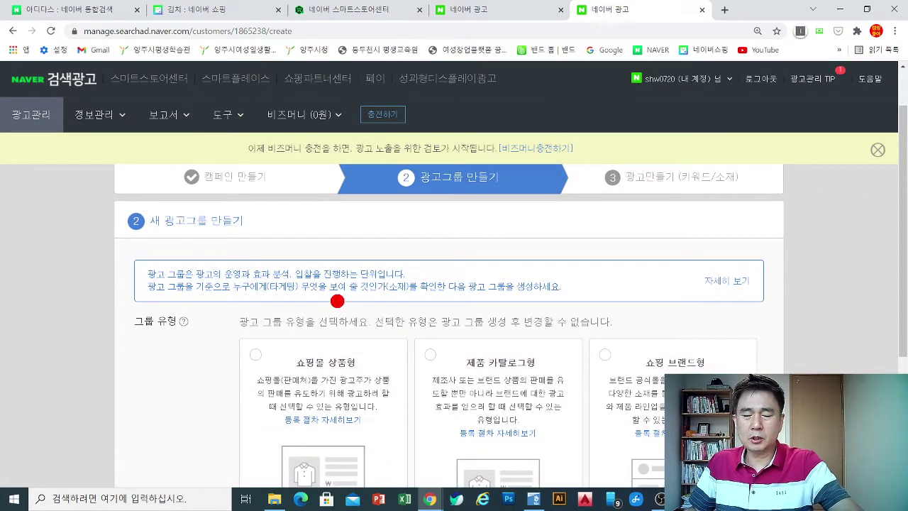
# Circle the 광고그룹 만들기 stage in red and clear the circle.
pyautogui.hotkey('ctrl', '2')
pyautogui.moveTo(533, 228)
pyautogui.mouseDown()
pyautogui.moveTo(320, 181)
pyautogui.moveTo(511, 240)
pyautogui.mouseUp()
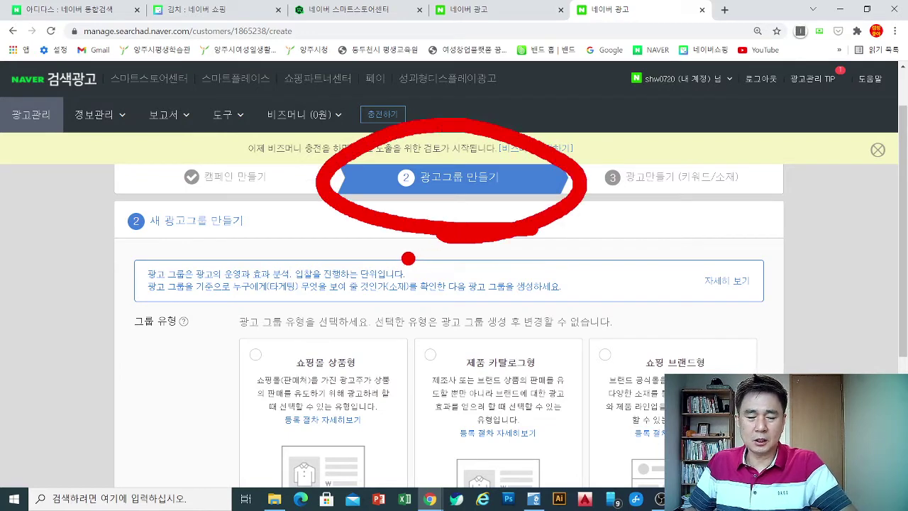
pyautogui.press('Escape')
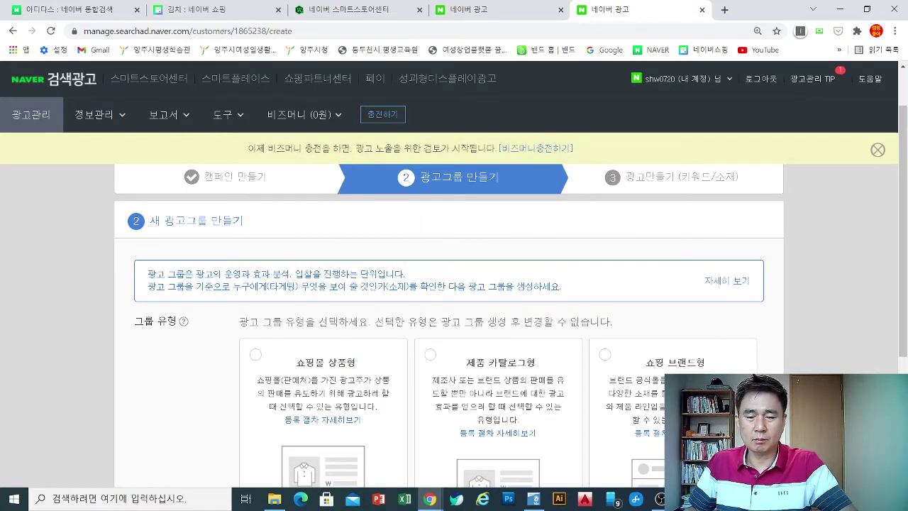
# Write circled numbers 1, 2 and 3 in red under the three ad creation stages and clear them.
pyautogui.scroll(-1, 372, 331)
pyautogui.scroll(2, 372, 330)
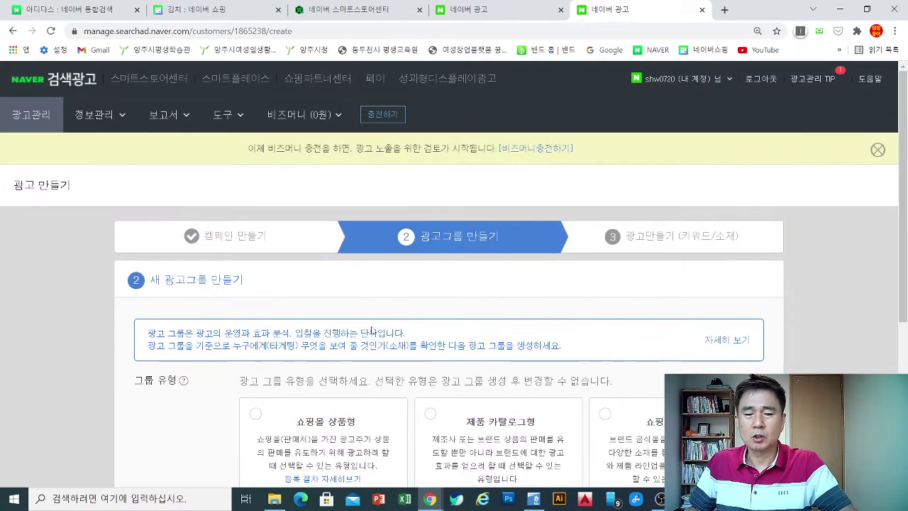
pyautogui.hotkey('ctrl', '2')
pyautogui.moveTo(237, 257)
pyautogui.mouseDown()
pyautogui.moveTo(236, 304)
pyautogui.moveTo(213, 332)
pyautogui.moveTo(225, 261)
pyautogui.mouseUp()
pyautogui.moveTo(439, 290)
pyautogui.mouseDown()
pyautogui.moveTo(497, 323)
pyautogui.moveTo(408, 269)
pyautogui.moveTo(458, 349)
pyautogui.mouseUp()
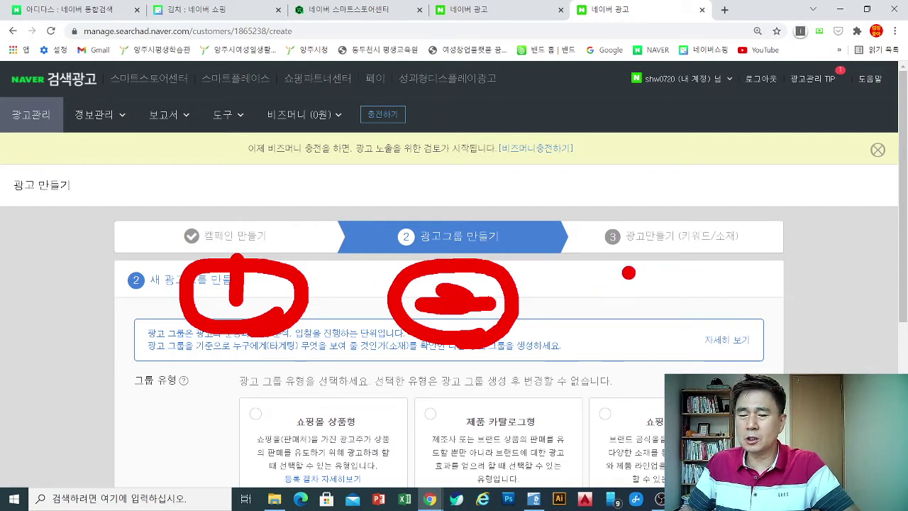
pyautogui.moveTo(629, 273)
pyautogui.mouseDown()
pyautogui.moveTo(653, 282)
pyautogui.moveTo(633, 305)
pyautogui.moveTo(642, 327)
pyautogui.moveTo(699, 268)
pyautogui.moveTo(674, 319)
pyautogui.moveTo(679, 326)
pyautogui.mouseUp()
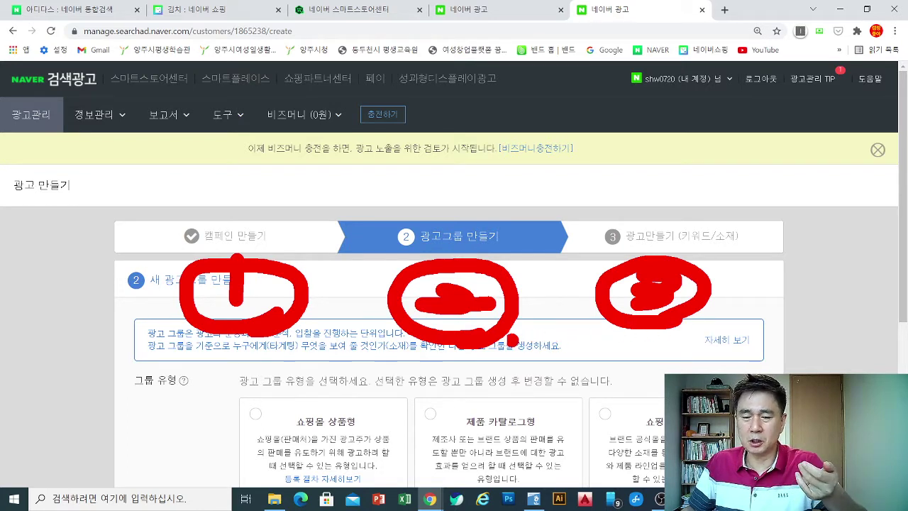
pyautogui.press('Escape')
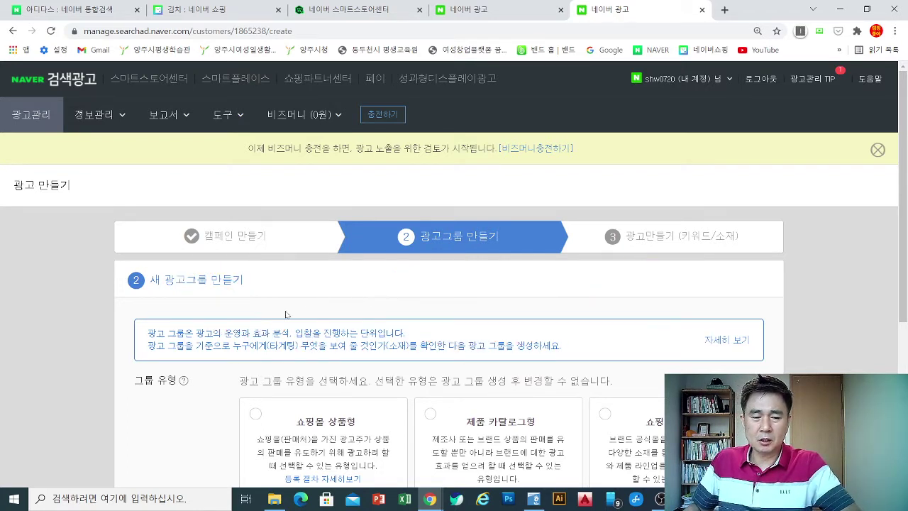
# Circle the 그룹 유형 label in red and draw a check mark above each of the three group types.
pyautogui.scroll(-1, 286, 314)
pyautogui.scroll(-1, 288, 305)
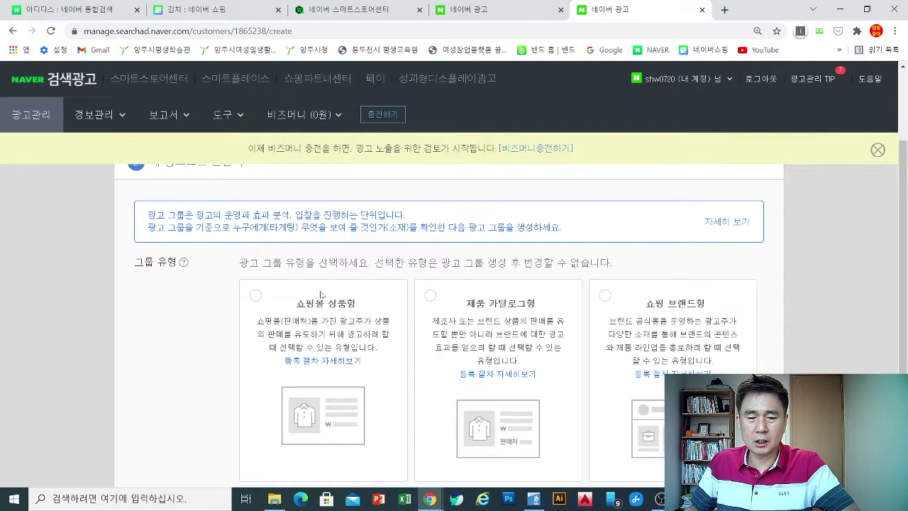
pyautogui.hotkey('ctrl', '2')
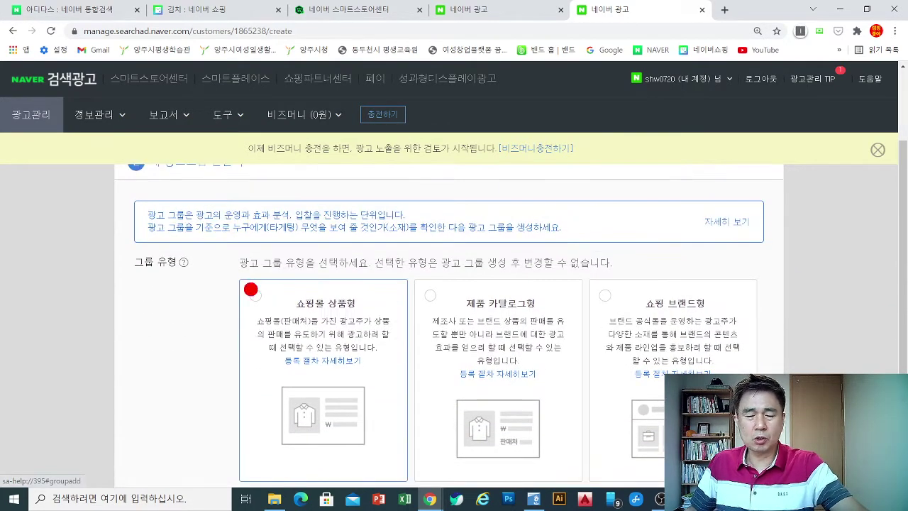
pyautogui.moveTo(210, 284)
pyautogui.mouseDown()
pyautogui.moveTo(135, 234)
pyautogui.moveTo(186, 310)
pyautogui.mouseUp()
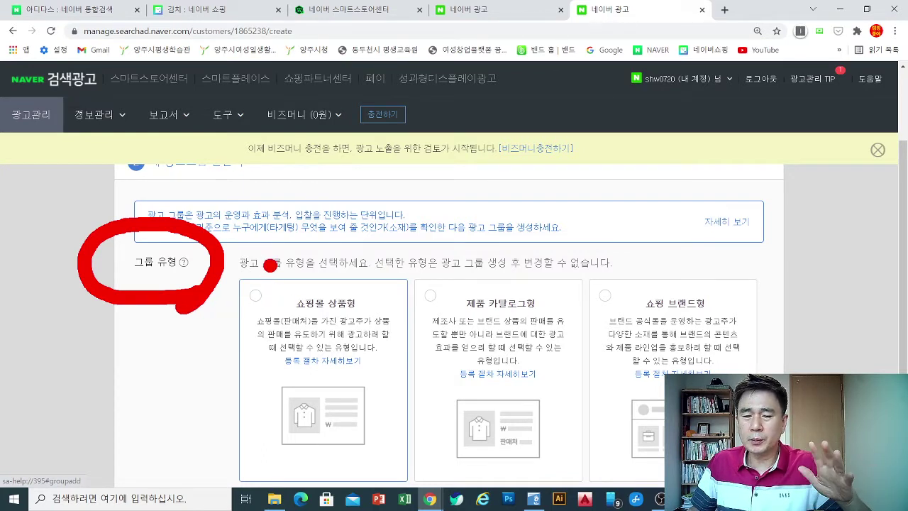
pyautogui.moveTo(293, 236)
pyautogui.mouseDown()
pyautogui.moveTo(327, 286)
pyautogui.moveTo(366, 217)
pyautogui.mouseUp()
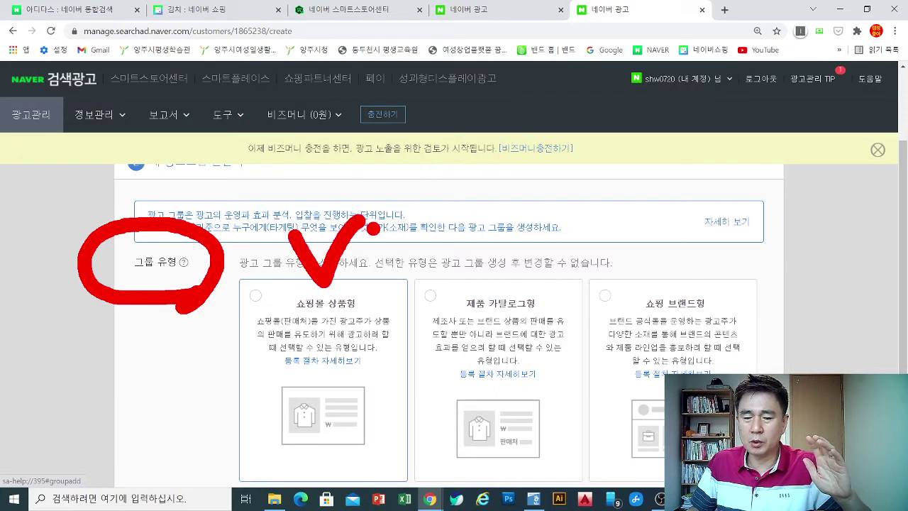
pyautogui.moveTo(470, 248); pyautogui.dragTo(525, 237)
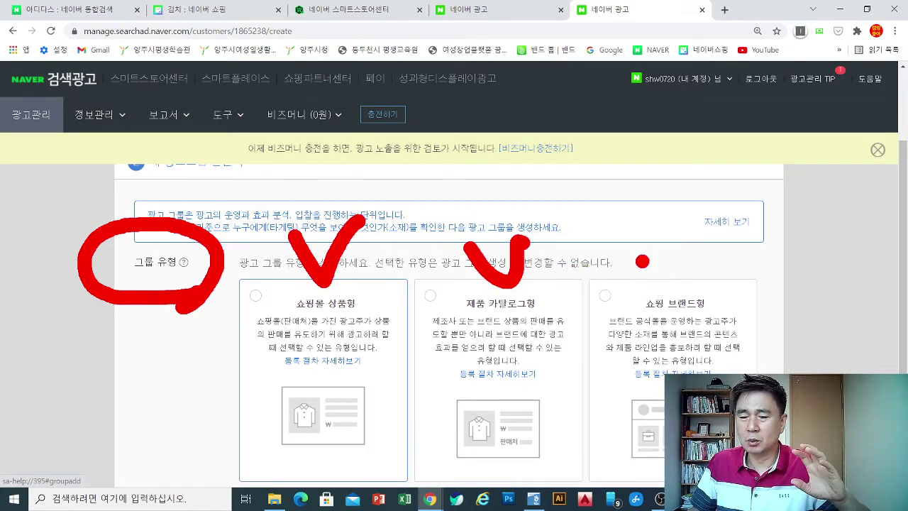
pyautogui.moveTo(639, 255)
pyautogui.mouseDown()
pyautogui.moveTo(663, 282)
pyautogui.moveTo(719, 228)
pyautogui.mouseUp()
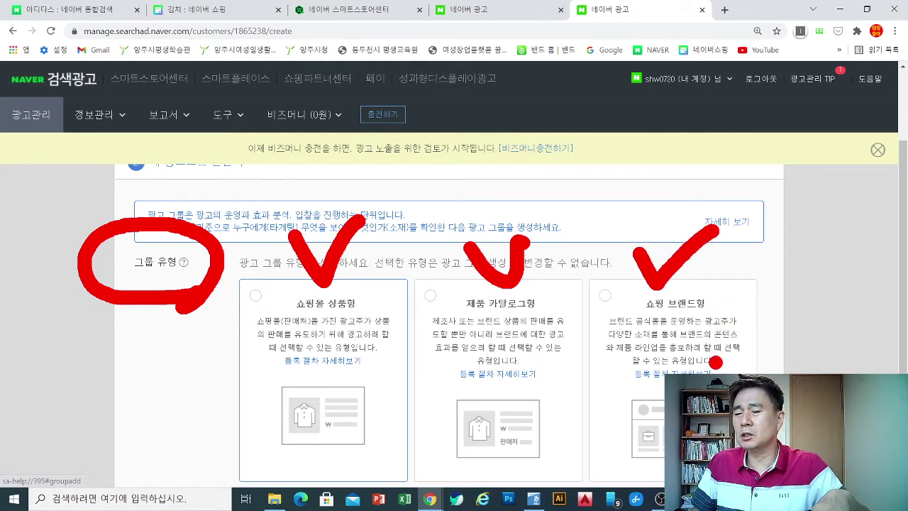
# Circle 쇼핑 브랜드형 with an X beside it, circle 제품 카탈로그형, and clear all the red drawings.
pyautogui.moveTo(660, 477)
pyautogui.mouseDown()
pyautogui.moveTo(628, 316)
pyautogui.moveTo(795, 372)
pyautogui.mouseUp()
pyautogui.moveTo(809, 251); pyautogui.dragTo(751, 308)
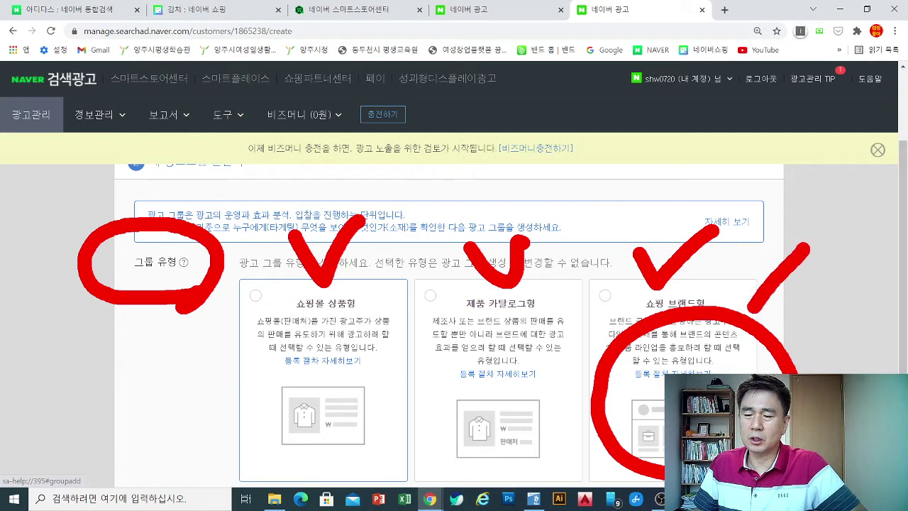
pyautogui.moveTo(747, 245); pyautogui.dragTo(806, 323)
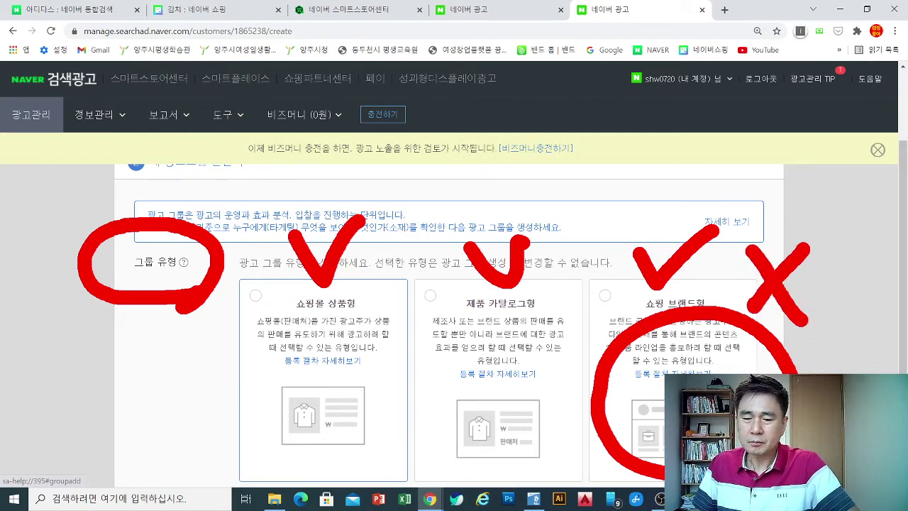
pyautogui.moveTo(537, 448)
pyautogui.mouseDown()
pyautogui.moveTo(501, 459)
pyautogui.moveTo(416, 341)
pyautogui.moveTo(572, 399)
pyautogui.moveTo(522, 454)
pyautogui.mouseUp()
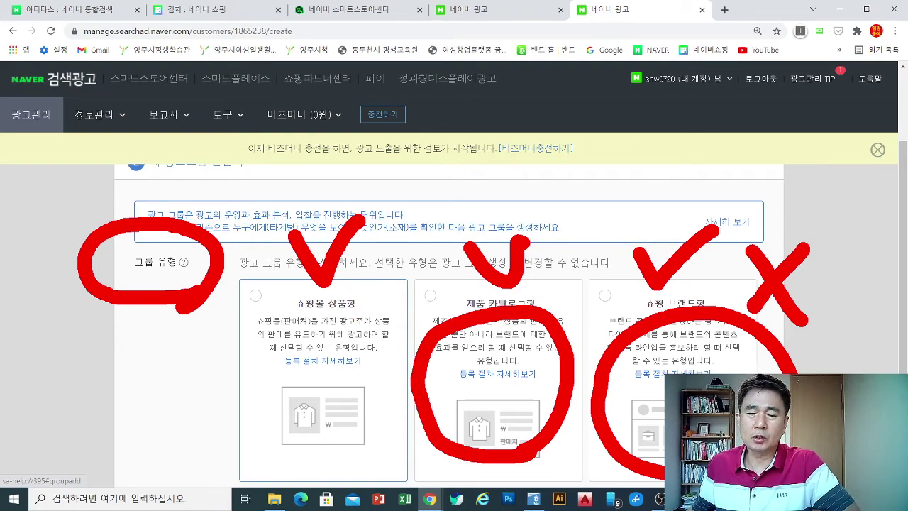
pyautogui.press('Escape')
# Select the 쇼핑몰 상품형 group type, circle it in red in an enlarged view, and clear the circle.
pyautogui.click(256, 297)
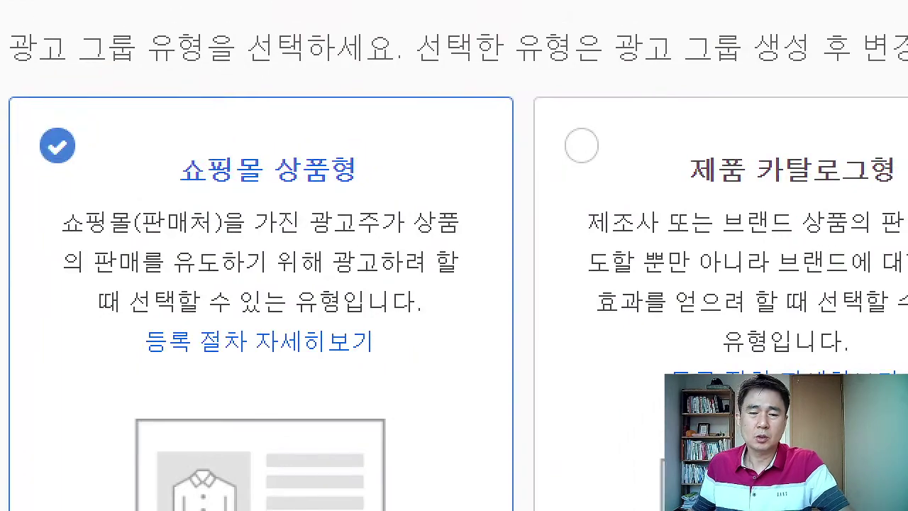
pyautogui.moveTo(490, 396)
pyautogui.mouseDown()
pyautogui.moveTo(312, 10)
pyautogui.moveTo(454, 396)
pyautogui.mouseUp()
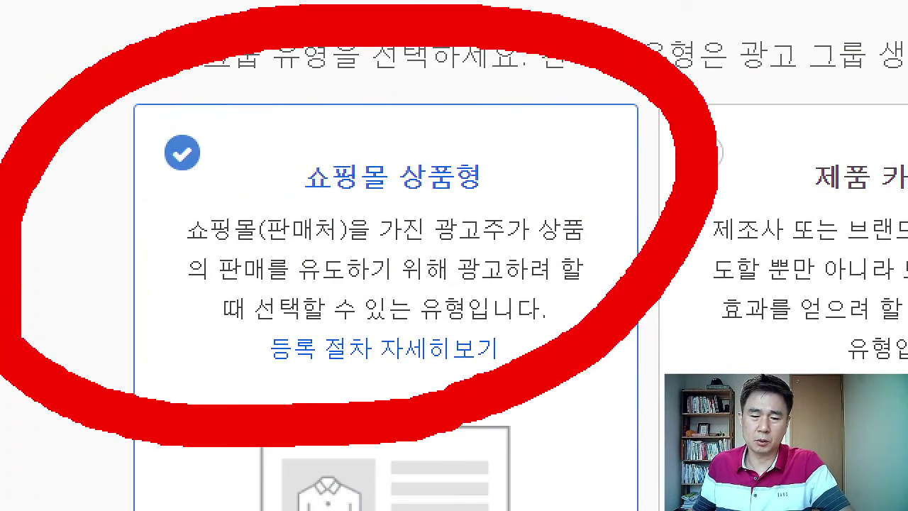
pyautogui.press('Escape')
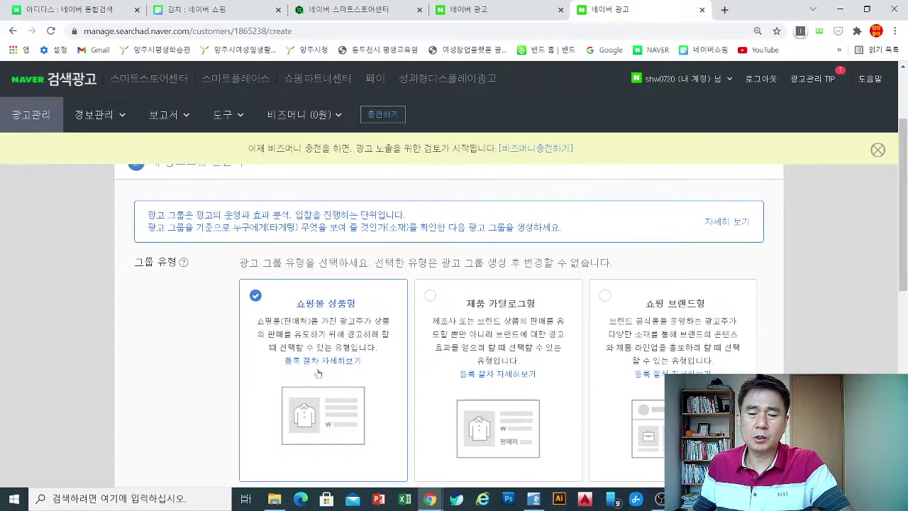
# Switch to OBS and return to the ad group form in the browser.
pyautogui.scroll(-1, 324, 349)
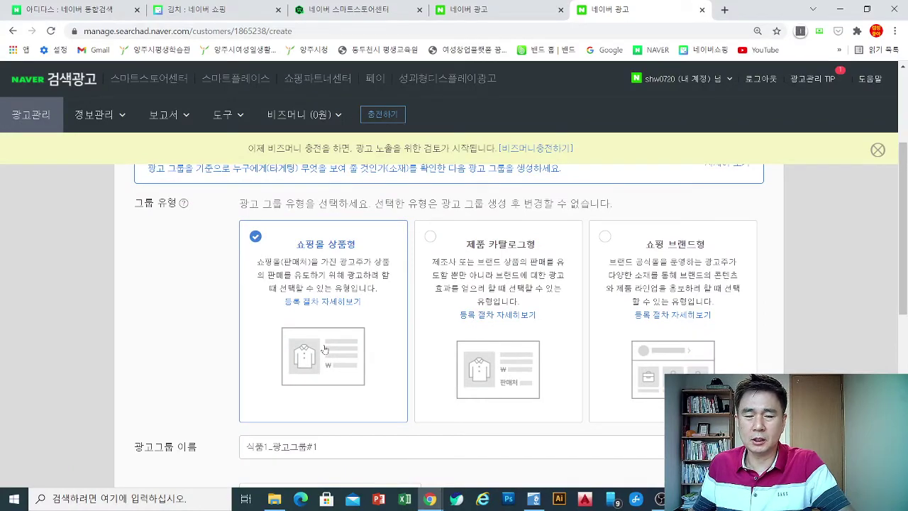
pyautogui.click(660, 499)
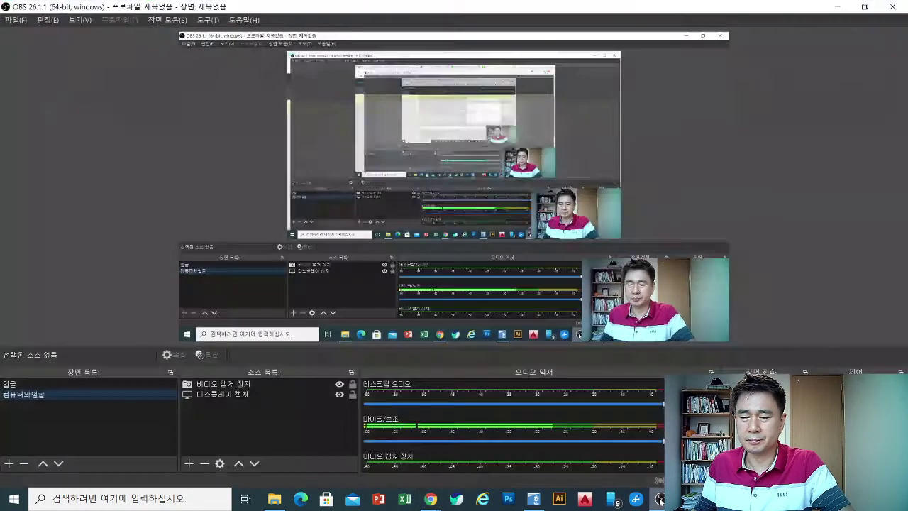
pyautogui.click(659, 498)
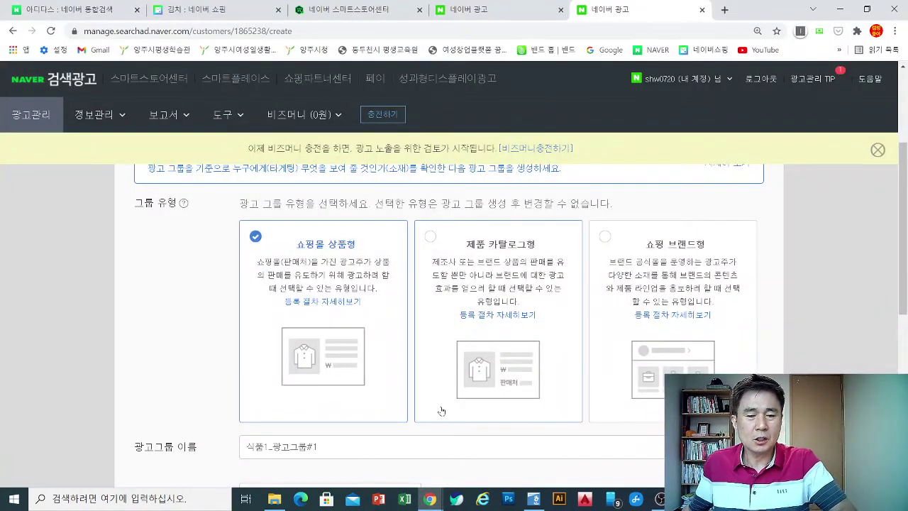
# Mark the 쇼핑몰 상품형 description in red in an enlarged view, clear the mark, and name the ad group 건강식품.
pyautogui.scroll(-1, 329, 284)
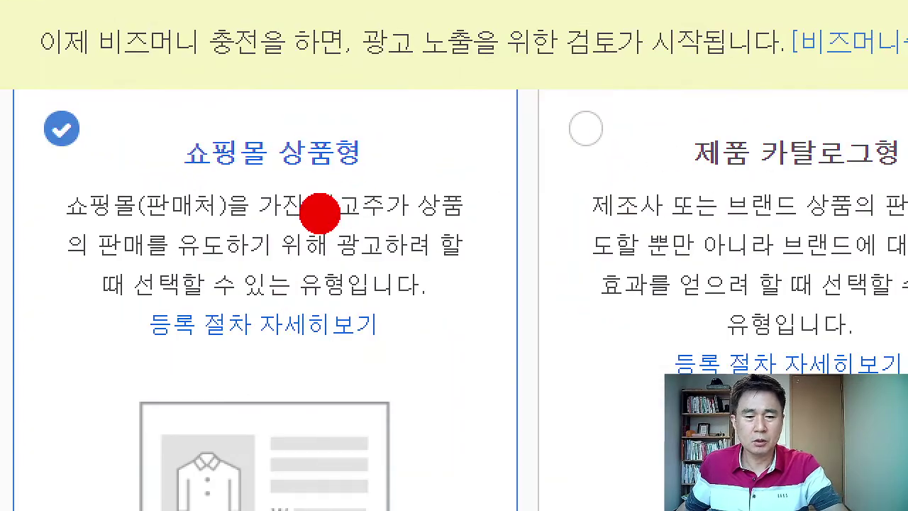
pyautogui.moveTo(354, 202)
pyautogui.mouseDown()
pyautogui.moveTo(302, 208)
pyautogui.moveTo(371, 204)
pyautogui.mouseUp()
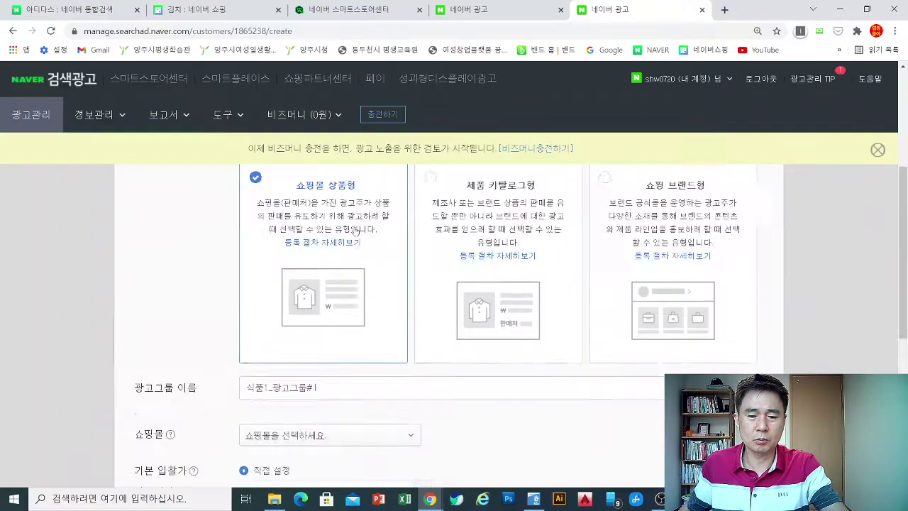
pyautogui.scroll(-2, 346, 250)
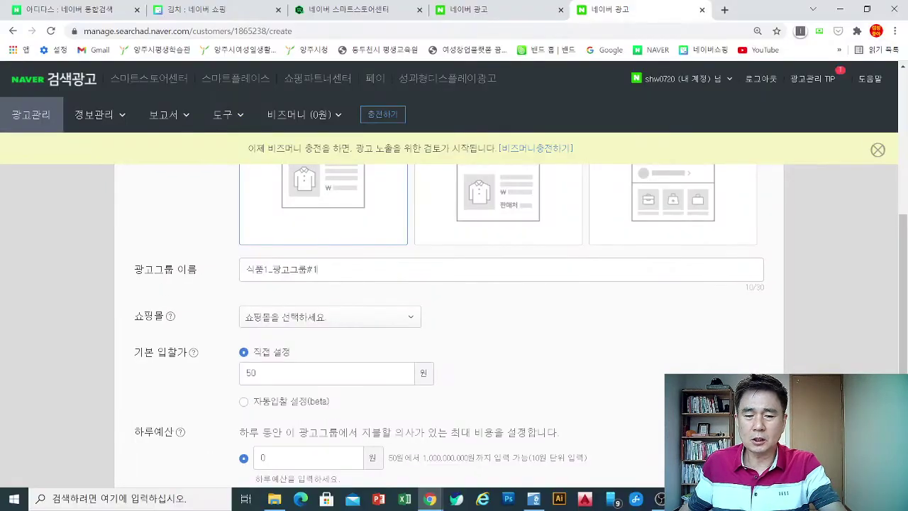
pyautogui.moveTo(323, 269); pyautogui.dragTo(217, 273)
pyautogui.write('ㄱ')
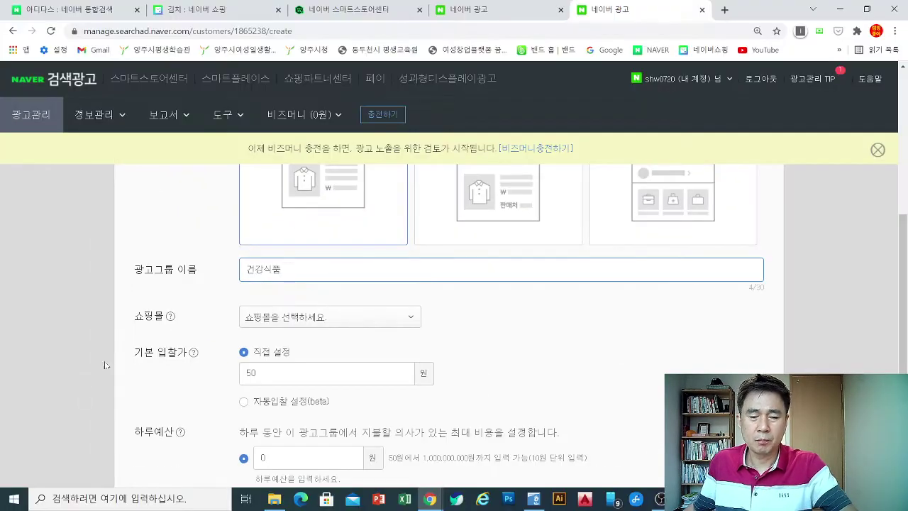
# Circle the 쇼핑몰 label in red, mark its selection field, and clear the drawings.
pyautogui.moveTo(174, 353)
pyautogui.mouseDown()
pyautogui.moveTo(112, 316)
pyautogui.moveTo(186, 342)
pyautogui.mouseUp()
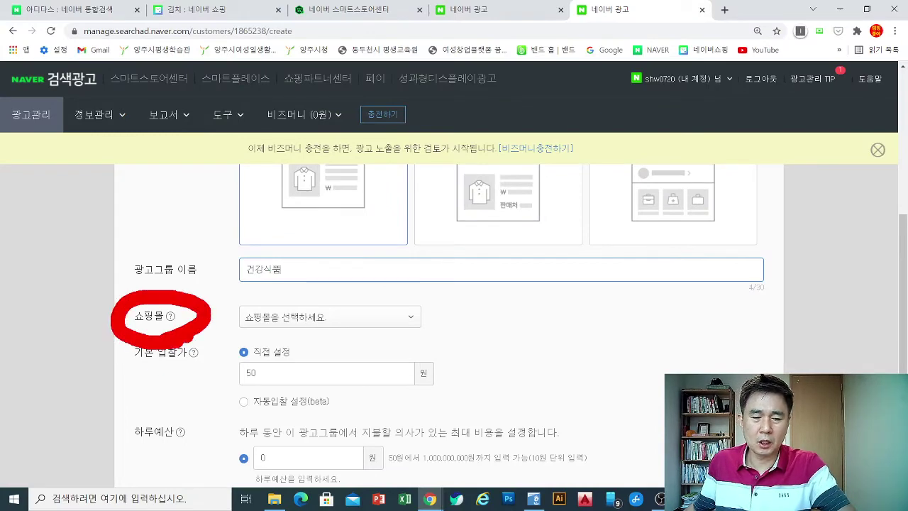
pyautogui.moveTo(383, 342)
pyautogui.mouseDown()
pyautogui.moveTo(433, 301)
pyautogui.moveTo(387, 351)
pyautogui.mouseUp()
pyautogui.press('Escape')
# Open the 쇼핑몰 choices, mark 새로 만들기 with a red circle and arrow, clear the drawings, and choose 새로 만들기.
pyautogui.scroll(-2, 204, 354)
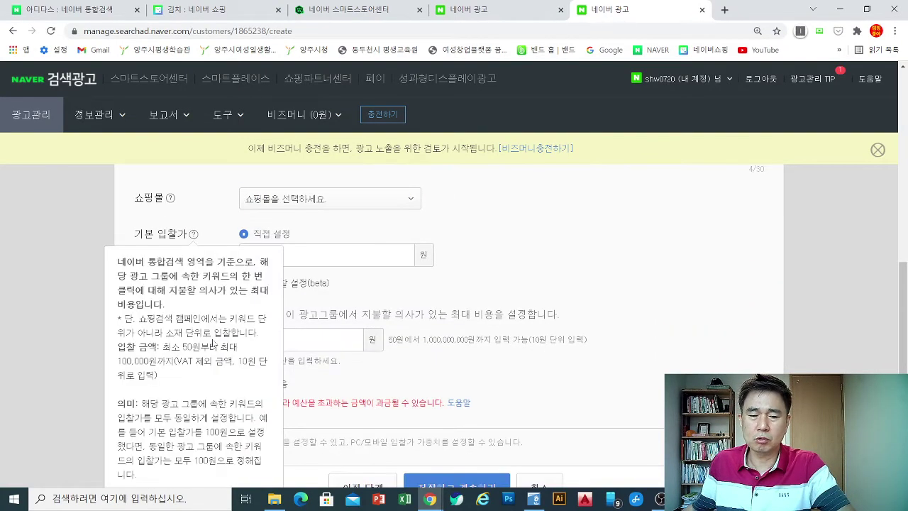
pyautogui.click(402, 202)
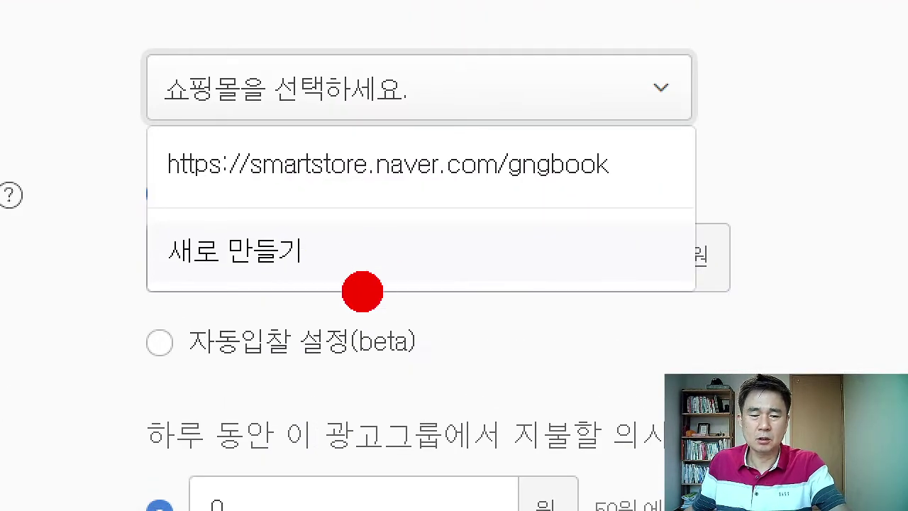
pyautogui.moveTo(312, 267); pyautogui.dragTo(249, 231)
pyautogui.moveTo(171, 183); pyautogui.dragTo(415, 298)
pyautogui.moveTo(589, 177); pyautogui.dragTo(588, 349)
pyautogui.moveTo(408, 262); pyautogui.dragTo(793, 262)
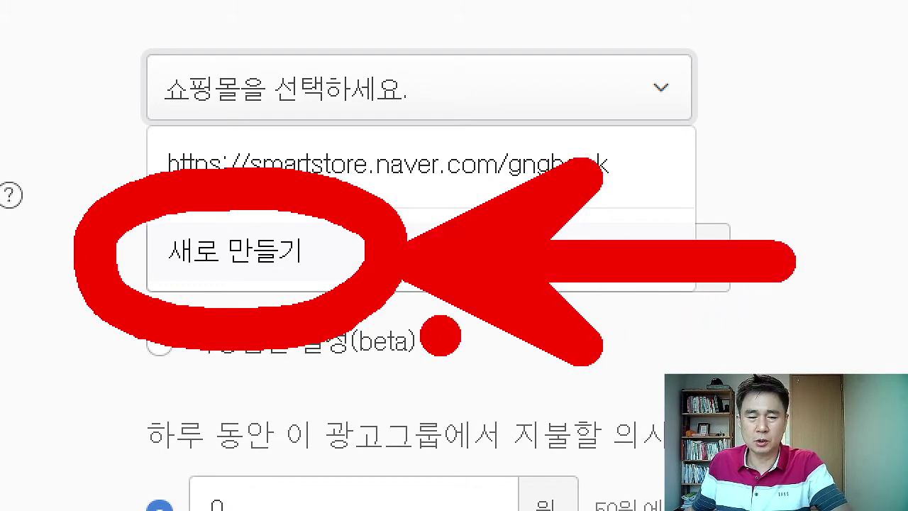
pyautogui.press('Escape')
pyautogui.click(263, 255)
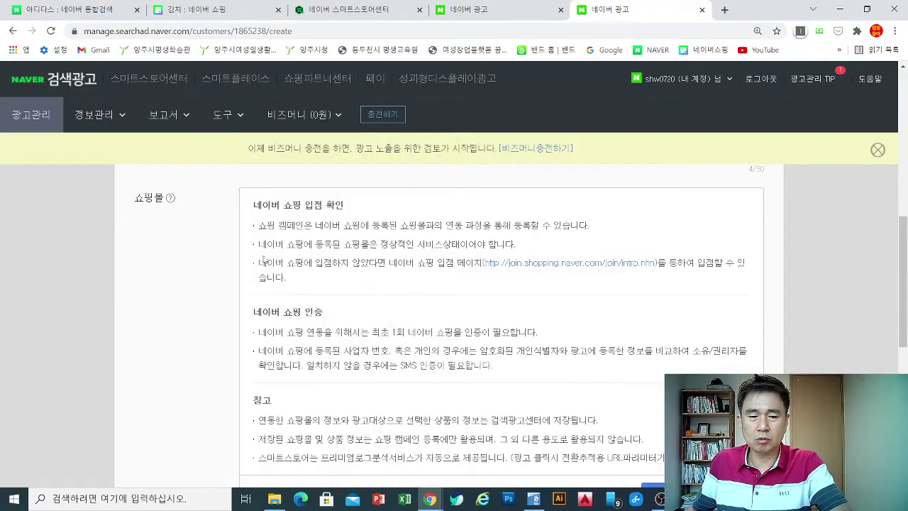
pyautogui.scroll(-3, 334, 258)
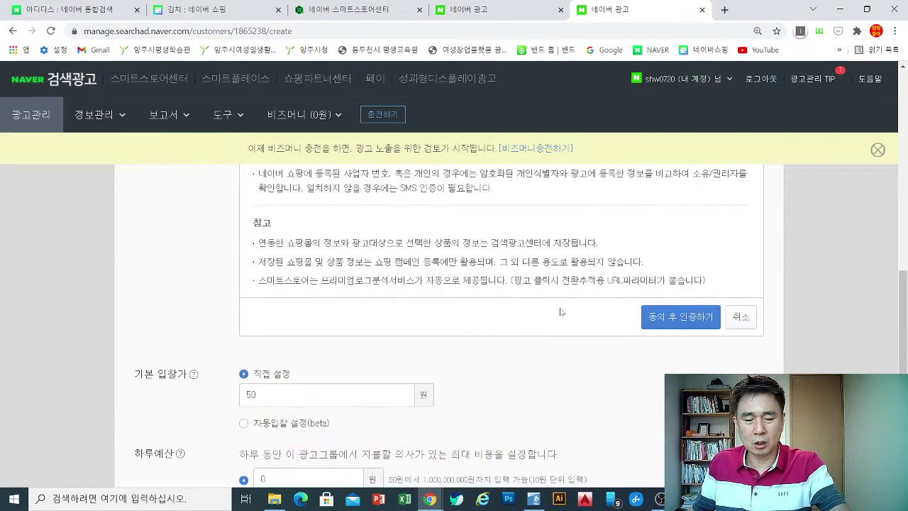
# Mark 동의 후 인증하기 with a red box and arrow in an enlarged view, clear the drawings, and start the shopping mall authentication.
pyautogui.hotkey('ctrl', '1')
pyautogui.moveTo(633, 290); pyautogui.dragTo(737, 342)
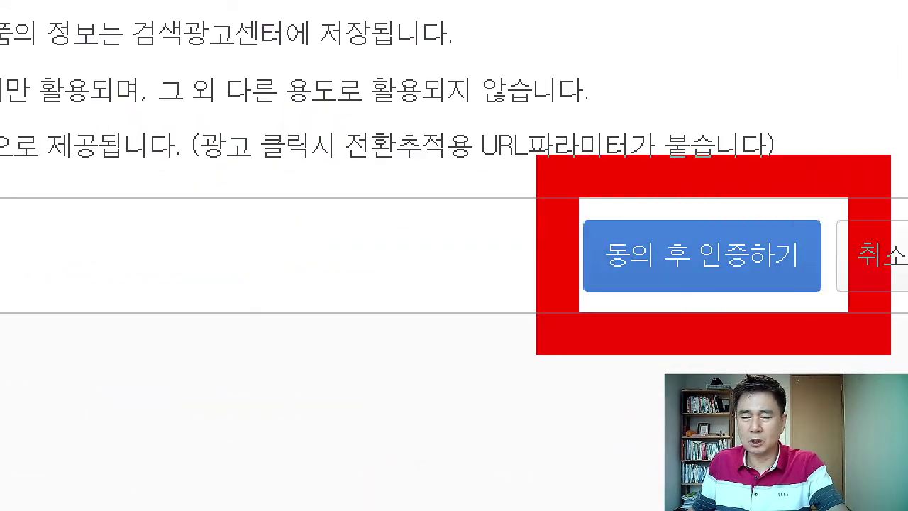
pyautogui.moveTo(548, 259); pyautogui.dragTo(115, 258)
pyautogui.press('Escape')
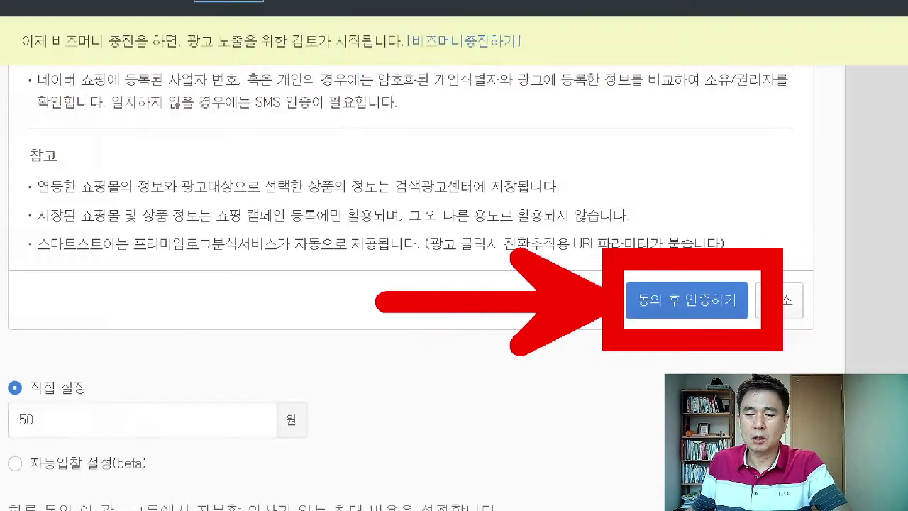
pyautogui.click(700, 327)
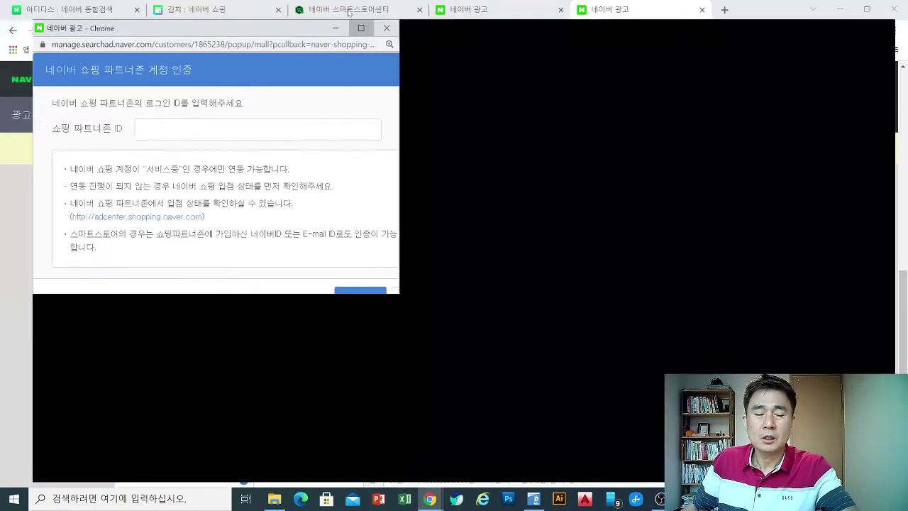
# Maximize the authentication window, submit the 쇼핑 파트너존 login ID, and accept re-authentication by SMS.
pyautogui.click(350, 10)
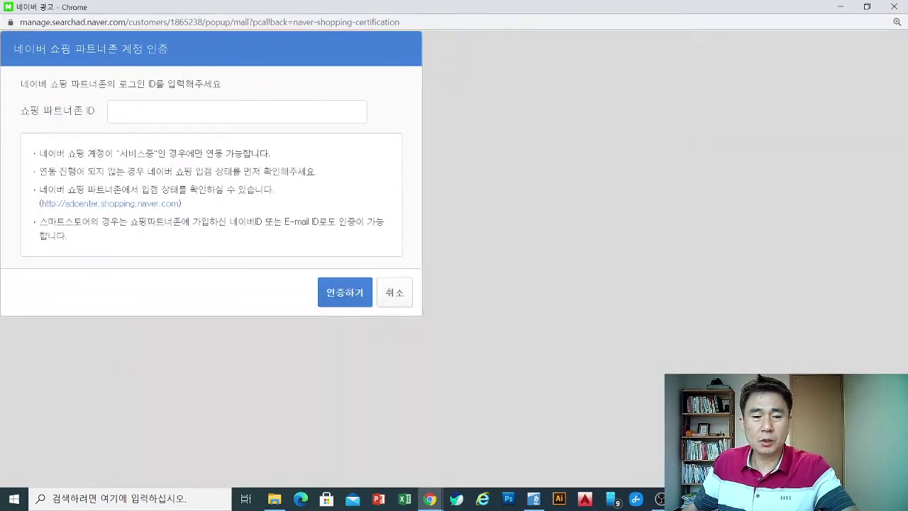
pyautogui.click(237, 112)
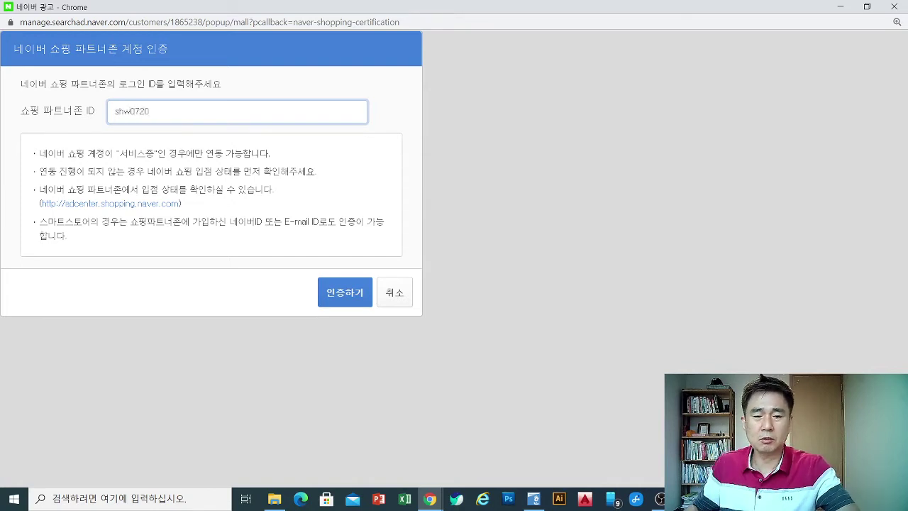
pyautogui.click(352, 295)
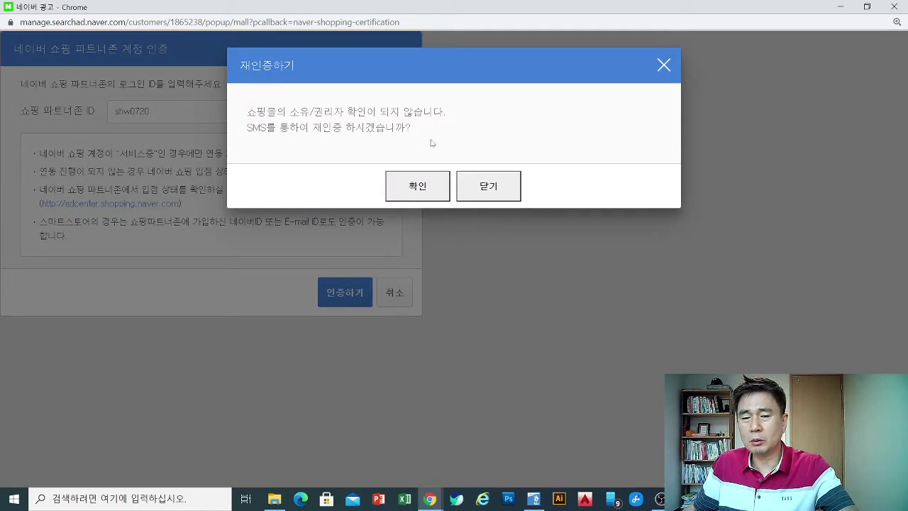
pyautogui.click(405, 190)
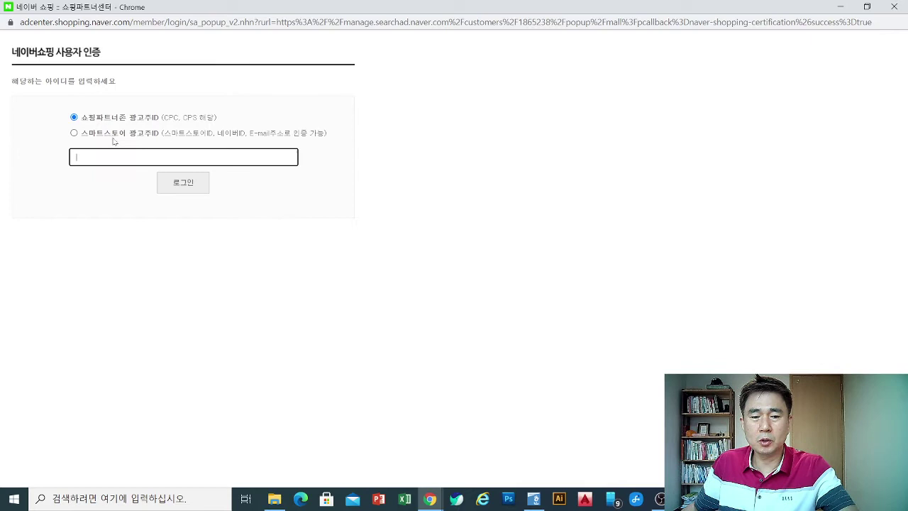
# Choose 스마트스토어 광고주ID as the ID type, mark it in red, and log in with the account ID.
pyautogui.click(106, 135)
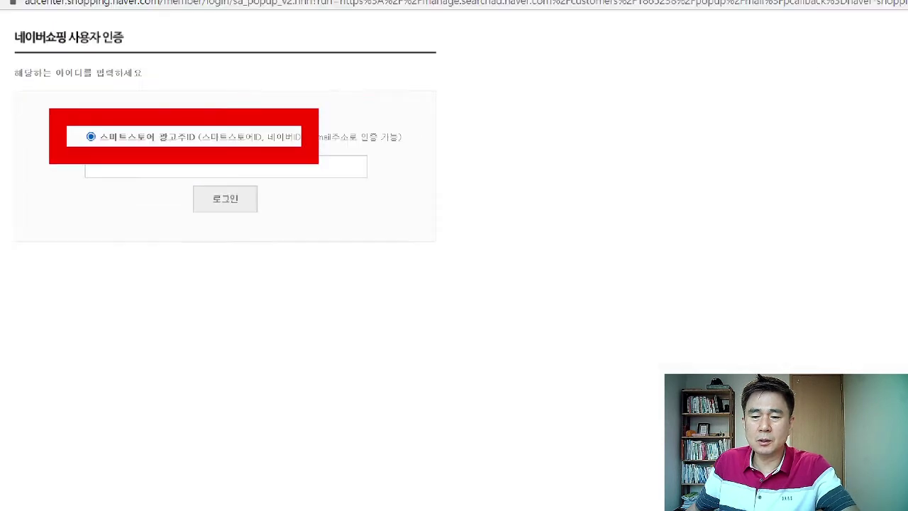
pyautogui.click(120, 156)
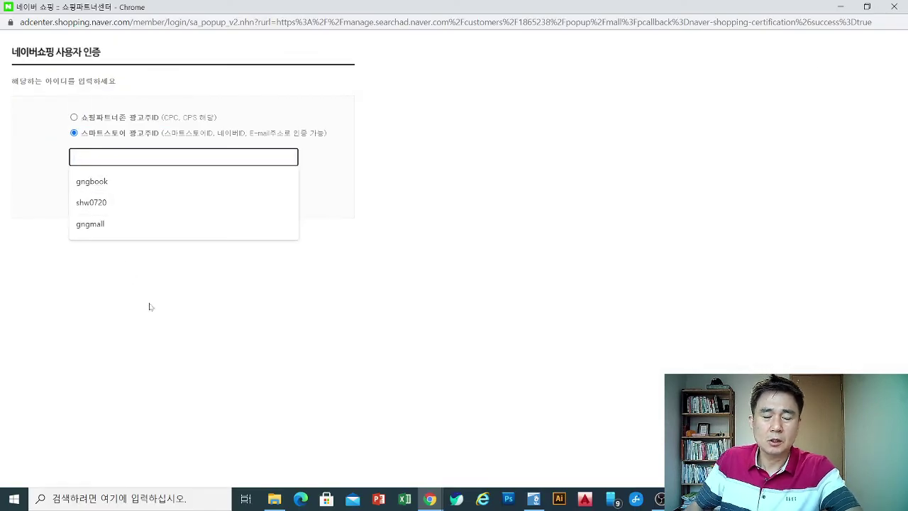
pyautogui.write('ㅅ')
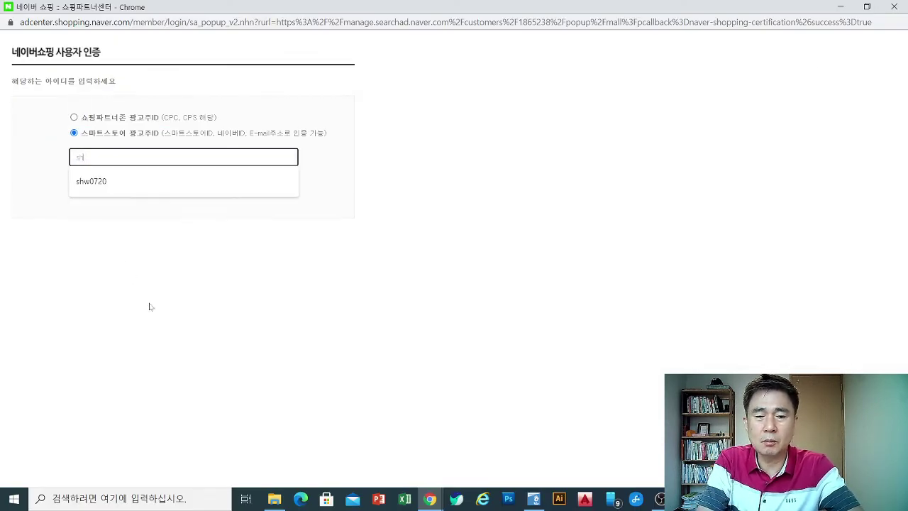
pyautogui.write('hw0720')
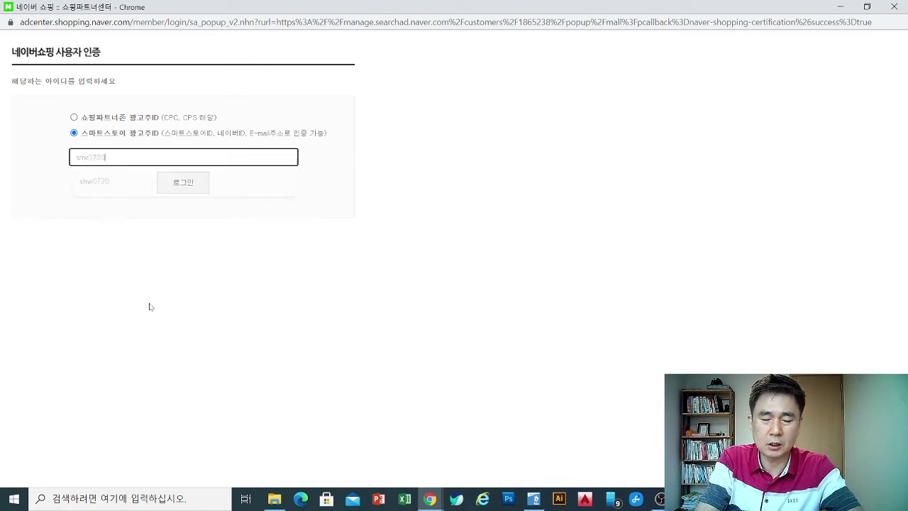
pyautogui.click(183, 183)
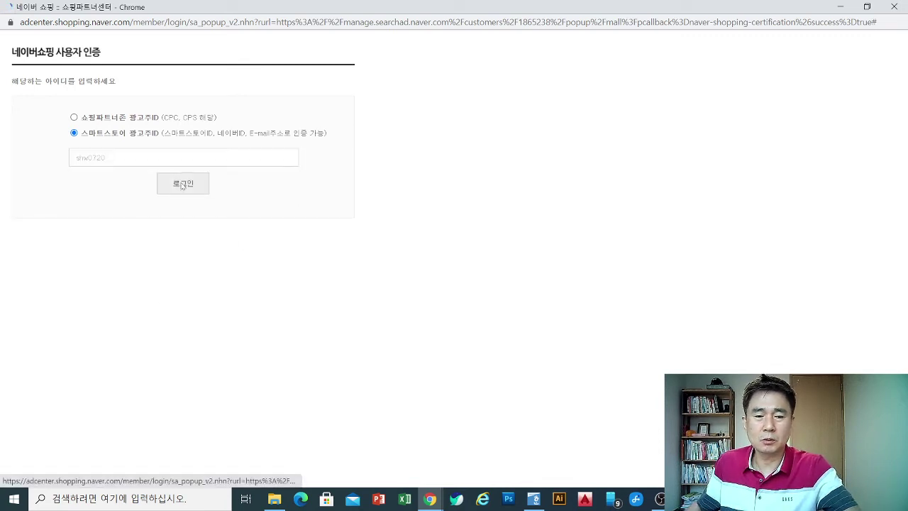
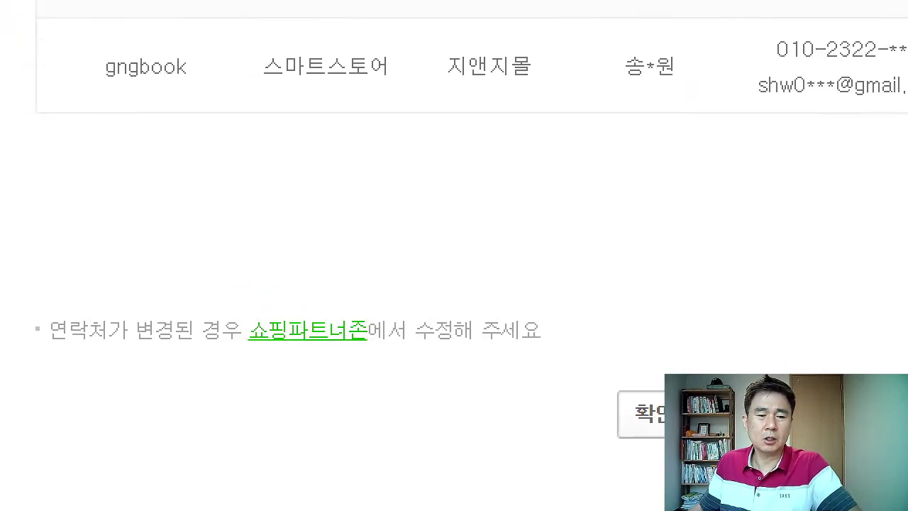
# Mark the 광고주ID entry and the 확인 button in red in the 쇼핑몰 선택 window, add further marks beside them, and clear the drawings.
pyautogui.moveTo(136, 173)
pyautogui.mouseDown()
pyautogui.moveTo(1, 136)
pyautogui.moveTo(141, 178)
pyautogui.mouseUp()
pyautogui.moveTo(378, 341)
pyautogui.mouseDown()
pyautogui.moveTo(245, 312)
pyautogui.moveTo(358, 366)
pyautogui.mouseUp()
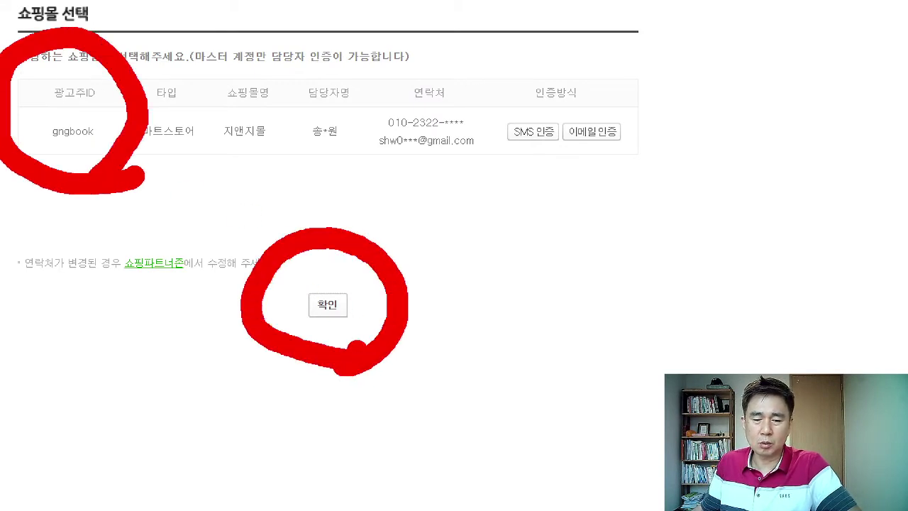
pyautogui.moveTo(507, 261); pyautogui.dragTo(508, 348)
pyautogui.moveTo(493, 303); pyautogui.dragTo(698, 304)
pyautogui.press('Escape')
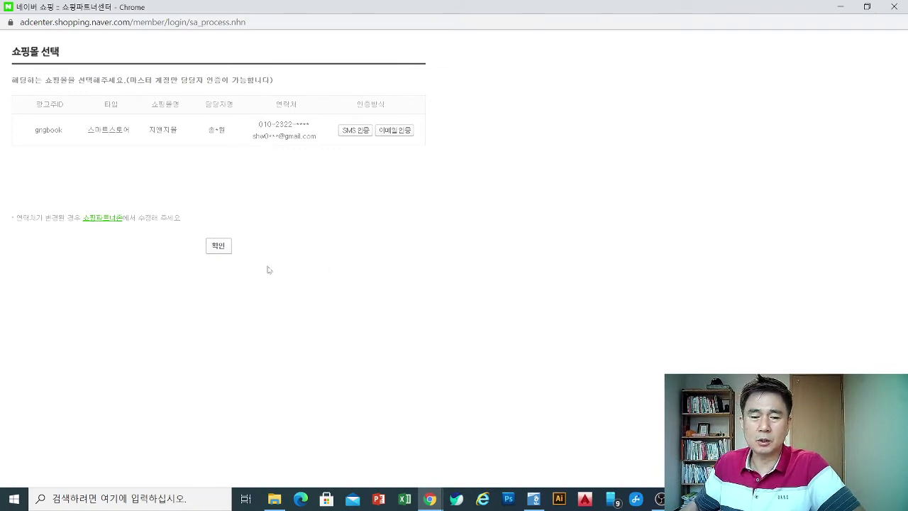
# Close the authentication window and cancel the creation of a new shopping mall link in the ad group form.
pyautogui.click(893, 7)
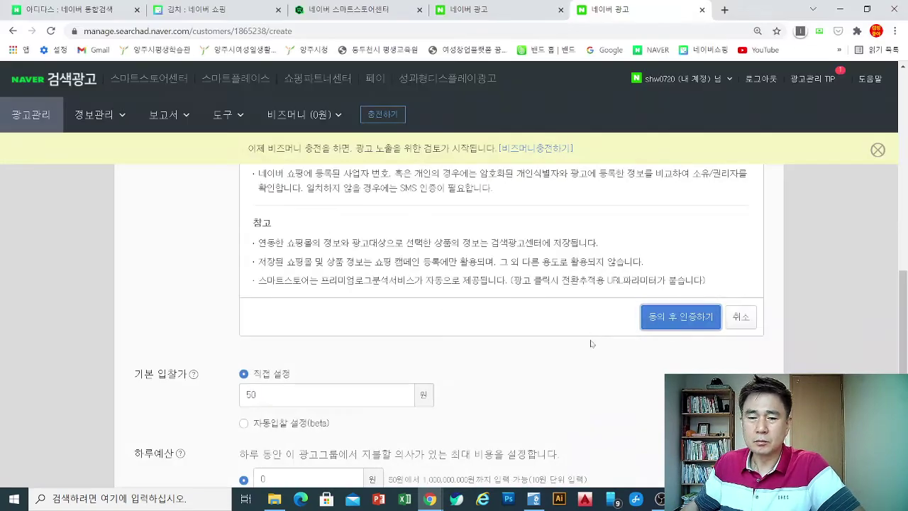
pyautogui.scroll(-2, 745, 298)
pyautogui.scroll(1, 742, 276)
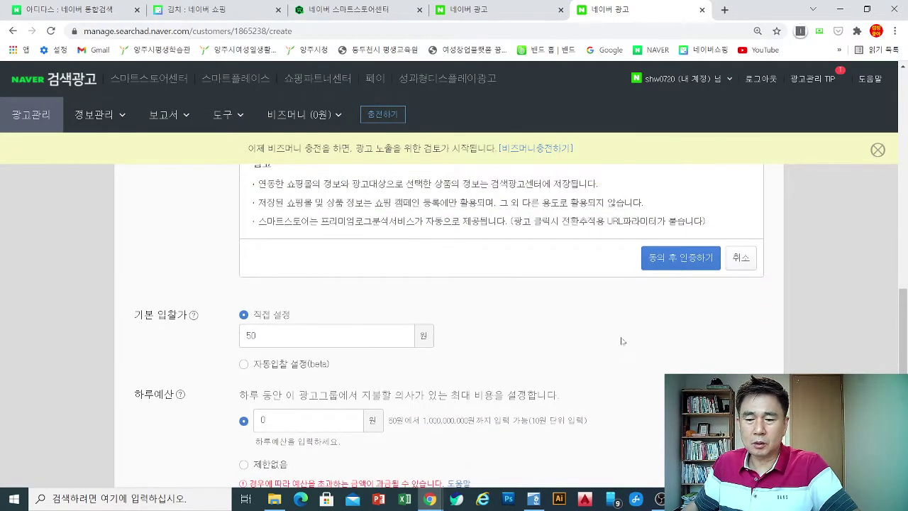
pyautogui.click(741, 258)
pyautogui.scroll(2, 502, 339)
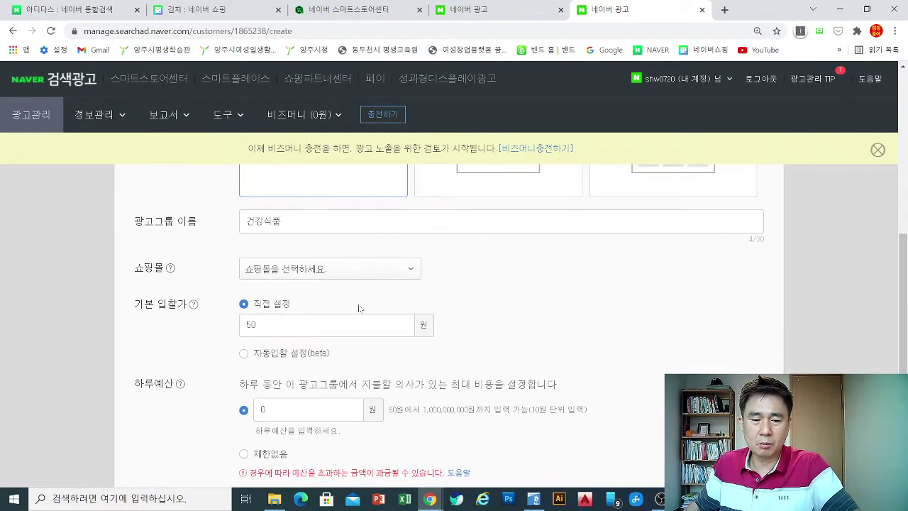
pyautogui.click(356, 275)
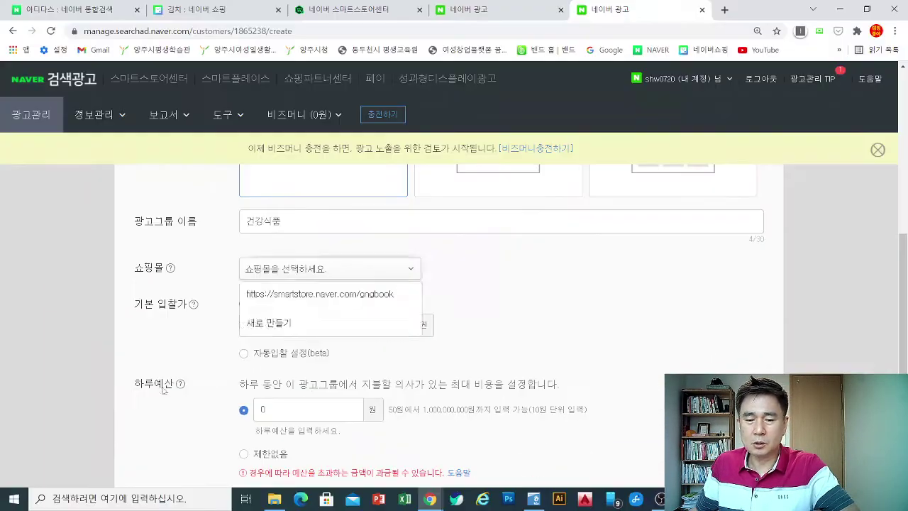
pyautogui.click(404, 244)
pyautogui.click(310, 271)
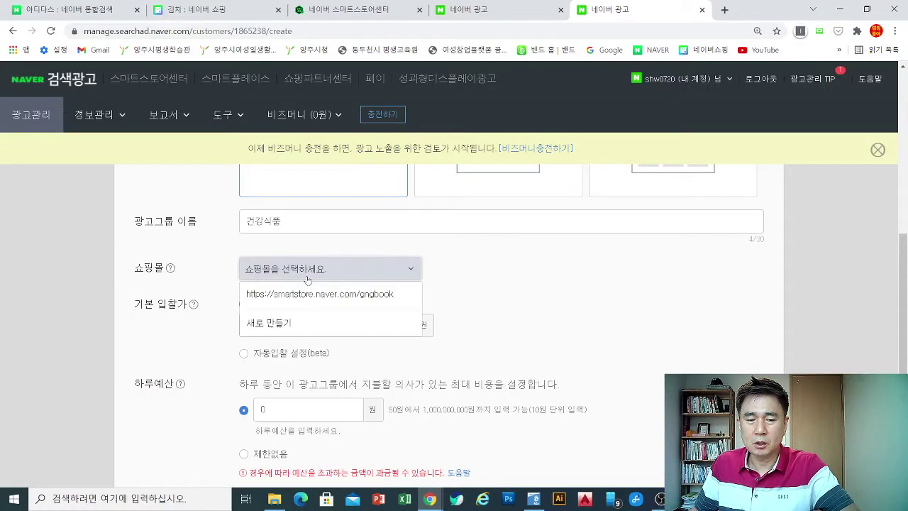
pyautogui.click(327, 299)
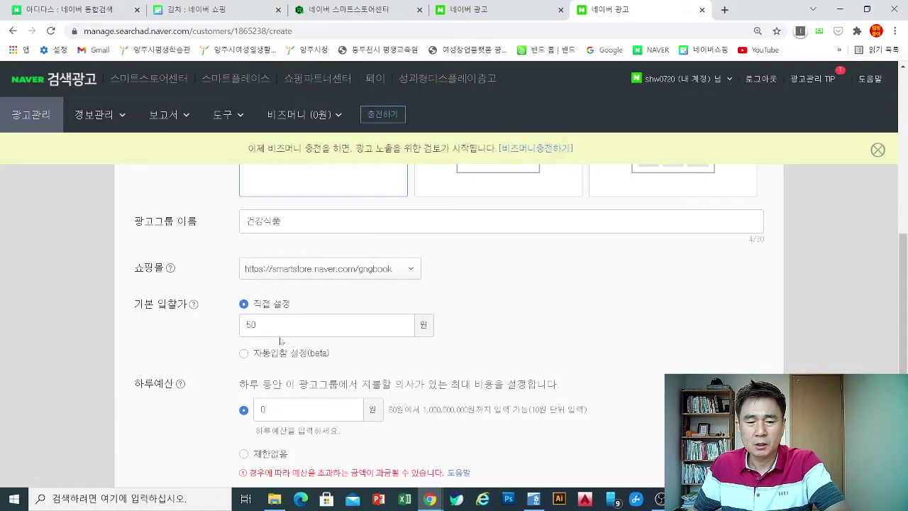
# Set the directly entered 기본 입찰가 to 200원, mark the bid setting in red in an enlarged view, and clear the marks.
pyautogui.moveTo(268, 367); pyautogui.dragTo(45, 381)
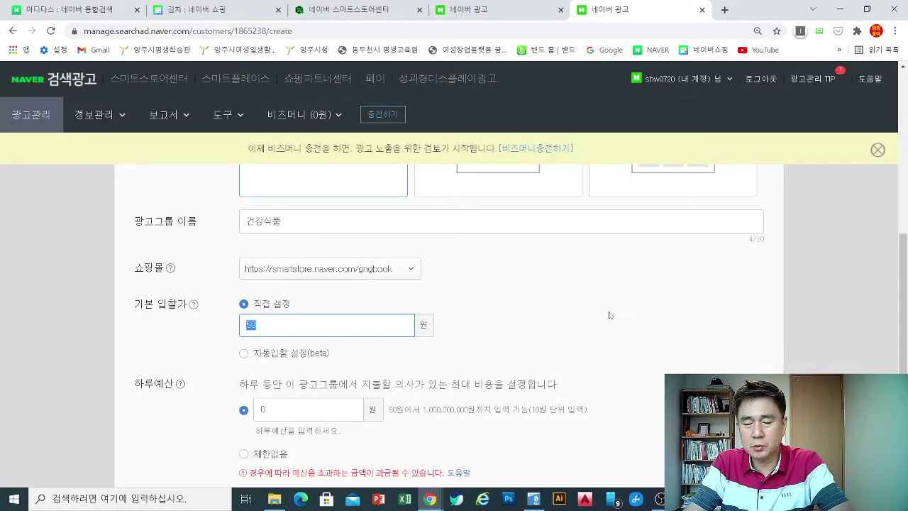
pyautogui.write('200')
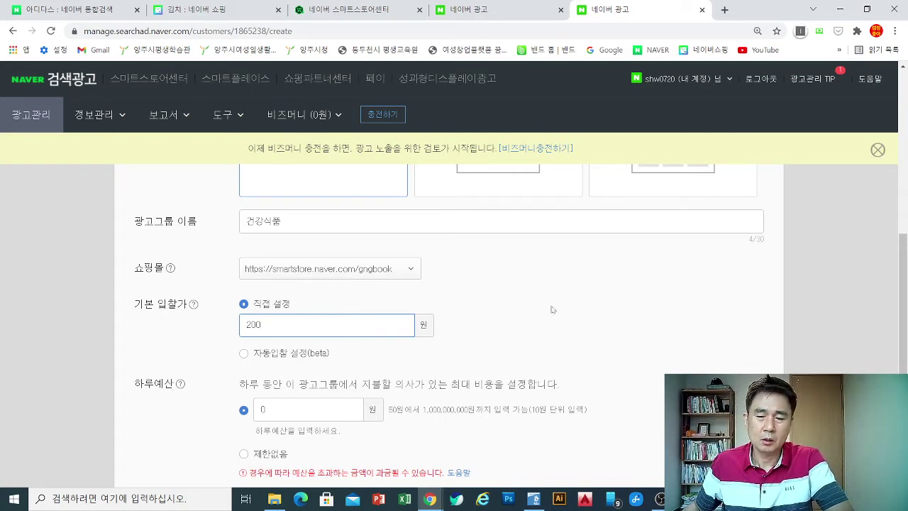
pyautogui.scroll(-1, 522, 304)
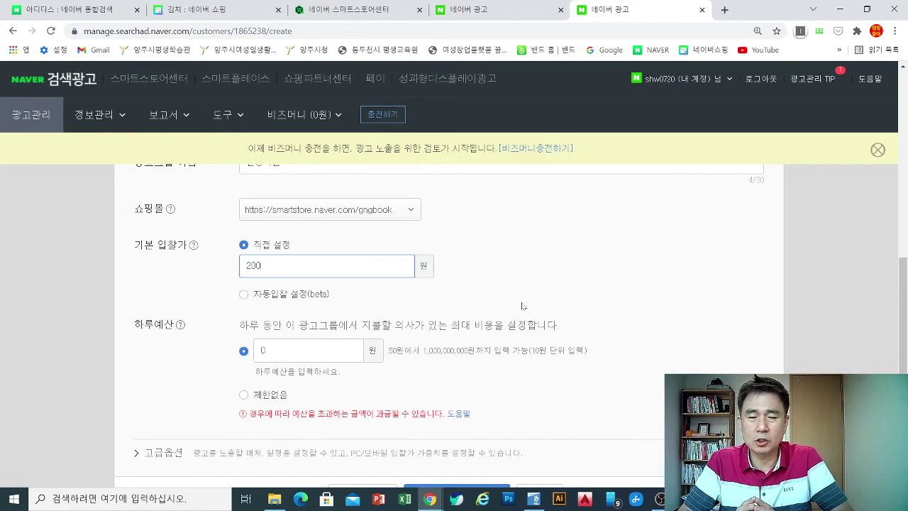
pyautogui.scroll(1, 518, 312)
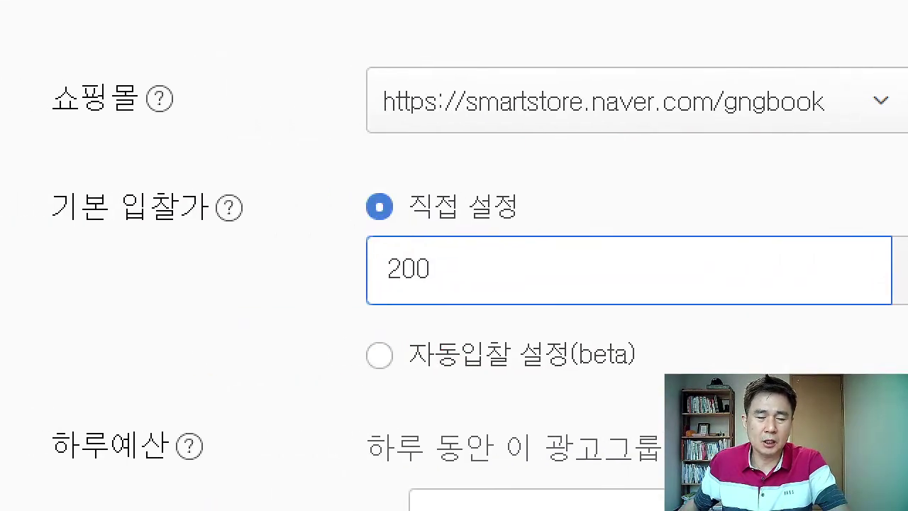
pyautogui.moveTo(345, 163); pyautogui.dragTo(627, 347)
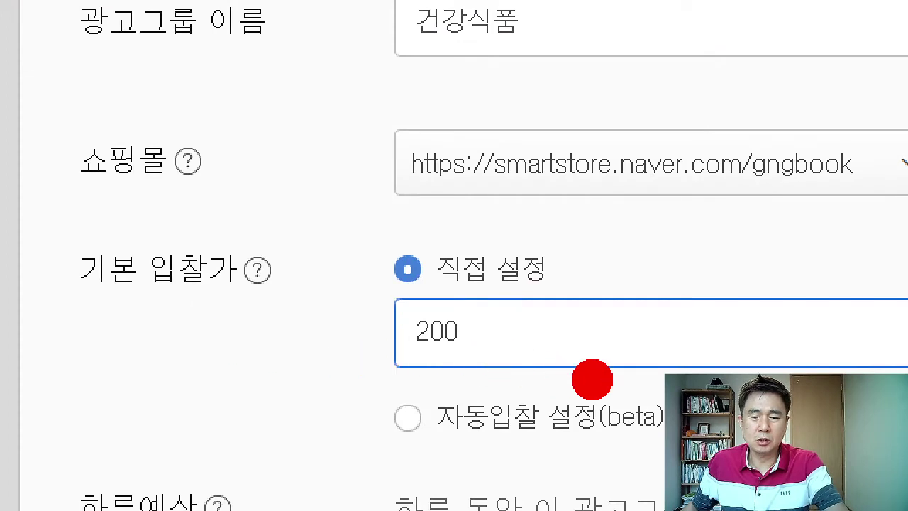
pyautogui.moveTo(305, 340); pyautogui.dragTo(211, 295)
pyautogui.moveTo(312, 238)
pyautogui.mouseDown()
pyautogui.moveTo(624, 354)
pyautogui.moveTo(539, 372)
pyautogui.mouseUp()
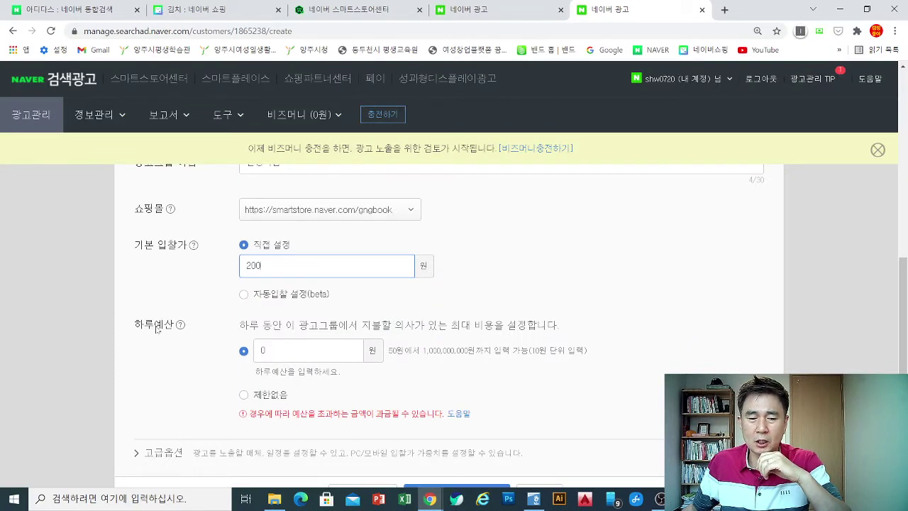
# Set the ad group's 하루예산 to 10,000원.
pyautogui.press('Tab')
pyautogui.write('10,')
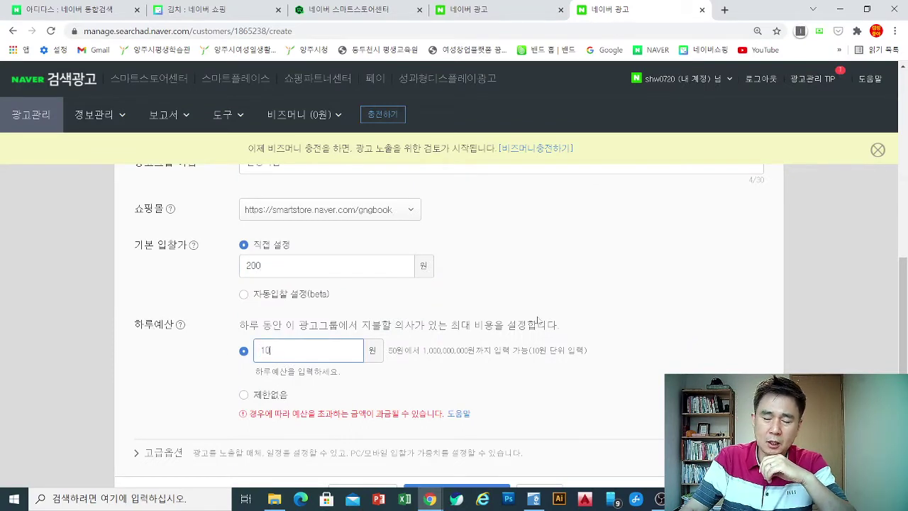
pyautogui.write('000')
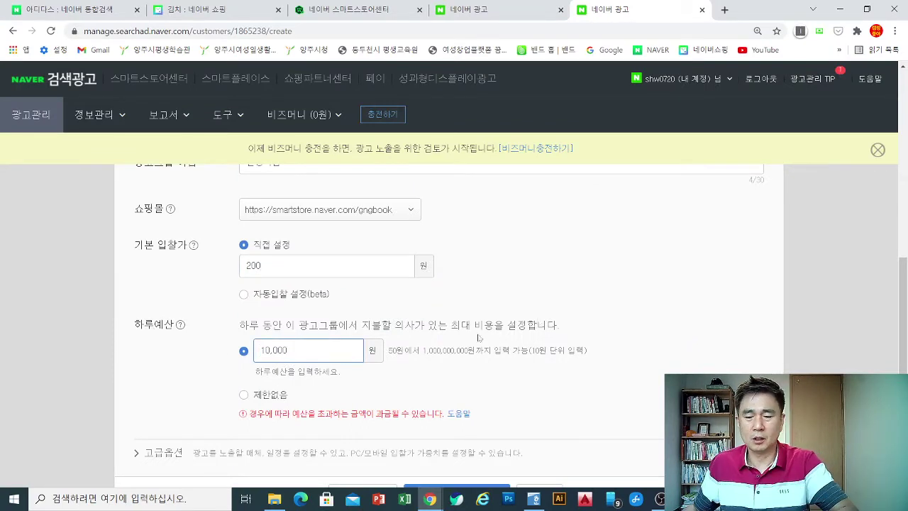
# Review the ad group settings from type to 하루예산, marking 쇼핑몰 상품형 and the name 건강식품 in red, and clear the marks.
pyautogui.scroll(-3, 164, 389)
pyautogui.scroll(5, 162, 391)
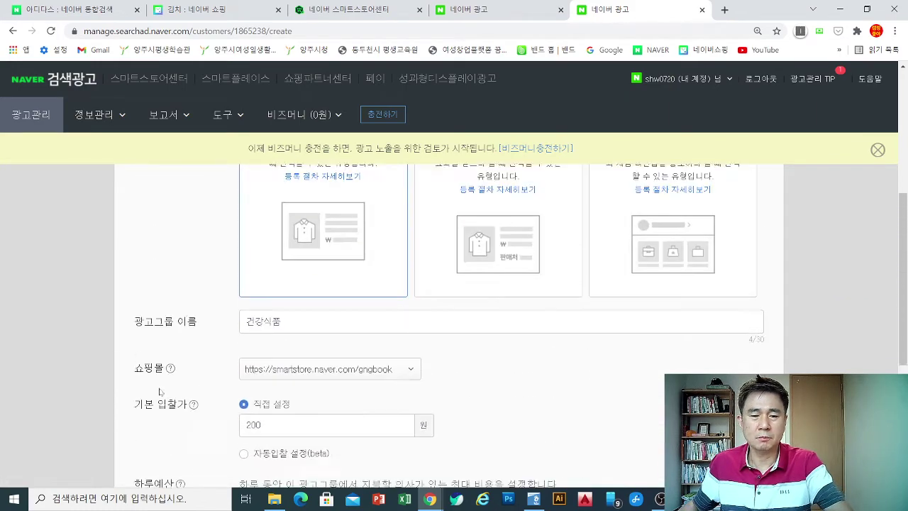
pyautogui.click(160, 391)
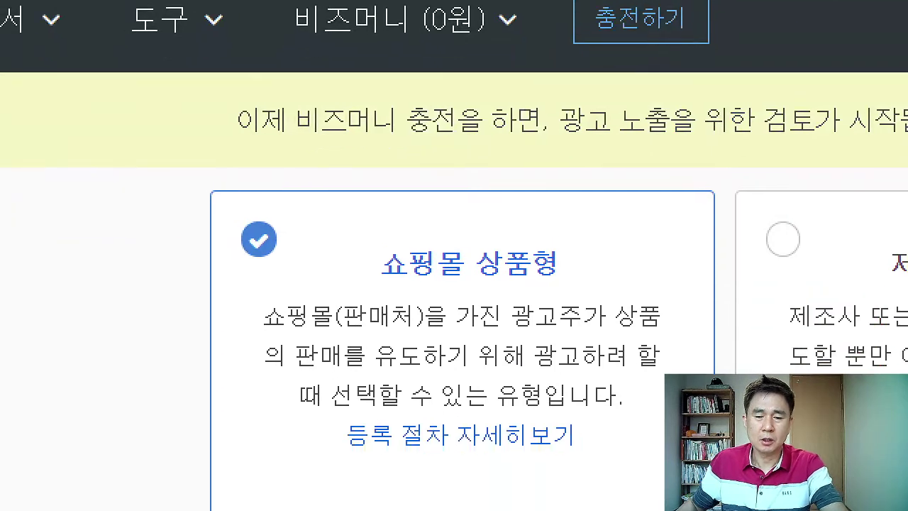
pyautogui.moveTo(270, 239)
pyautogui.mouseDown()
pyautogui.moveTo(452, 257)
pyautogui.moveTo(487, 202)
pyautogui.mouseUp()
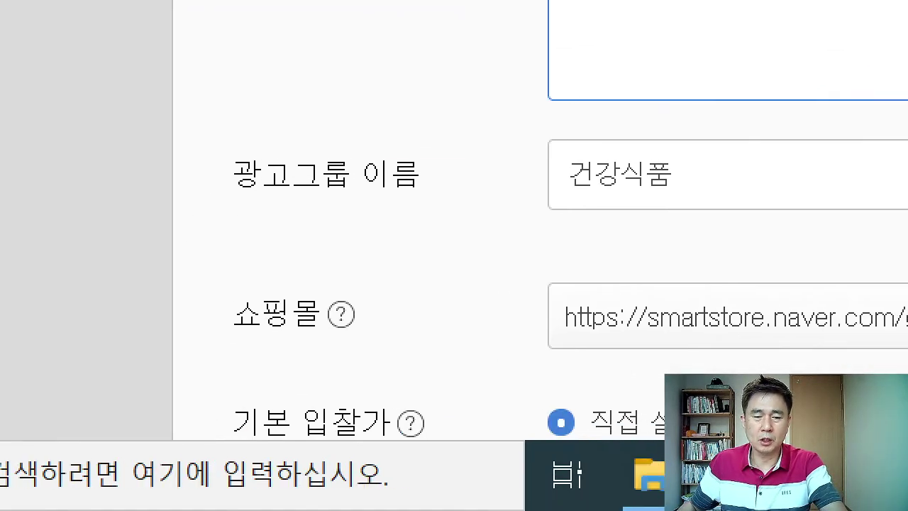
pyautogui.moveTo(592, 215)
pyautogui.mouseDown()
pyautogui.moveTo(591, 124)
pyautogui.moveTo(557, 254)
pyautogui.mouseUp()
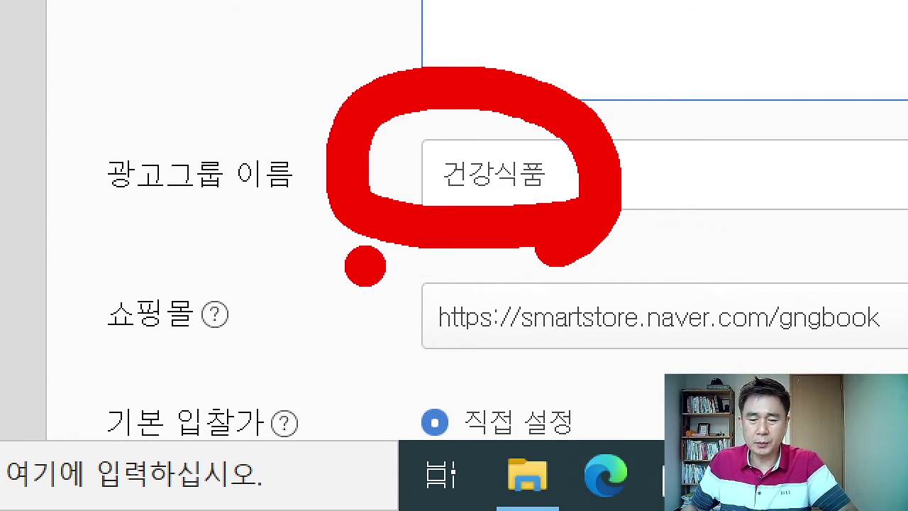
pyautogui.moveTo(364, 260)
pyautogui.mouseDown()
pyautogui.moveTo(346, 294)
pyautogui.moveTo(667, 432)
pyautogui.moveTo(870, 245)
pyautogui.moveTo(429, 255)
pyautogui.moveTo(358, 238)
pyautogui.mouseUp()
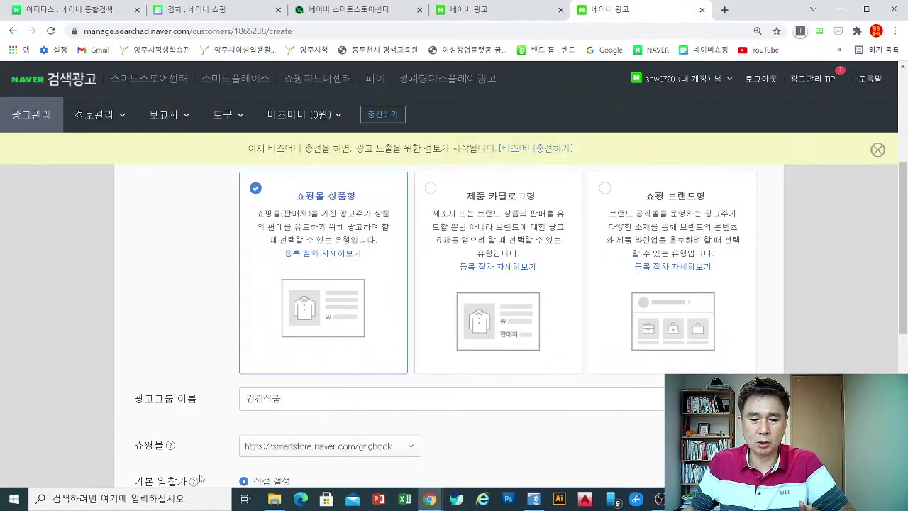
pyautogui.scroll(-3, 240, 403)
pyautogui.scroll(-2, 240, 403)
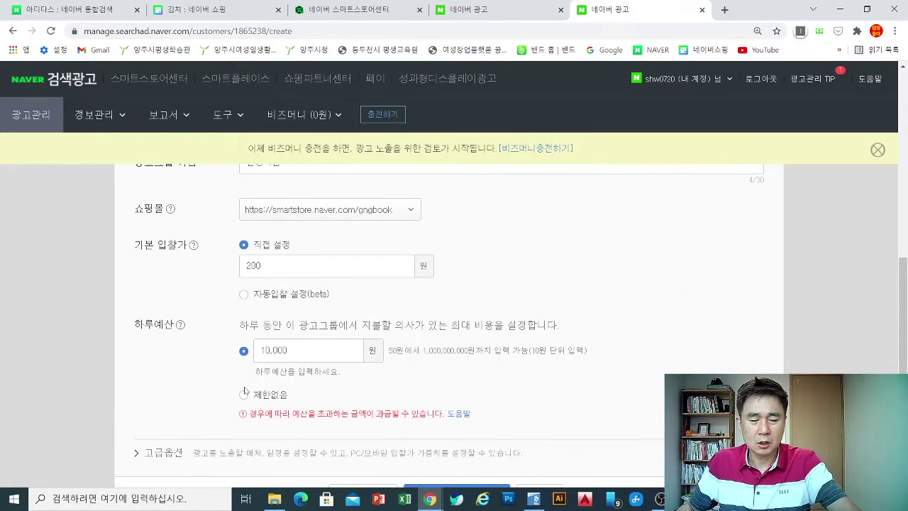
# Mark the 200원 기본 입찰가, 10,000원 하루예산 and 저장하고 계속하기 in red, clear the marks, and save the ad group.
pyautogui.scroll(-1, 244, 390)
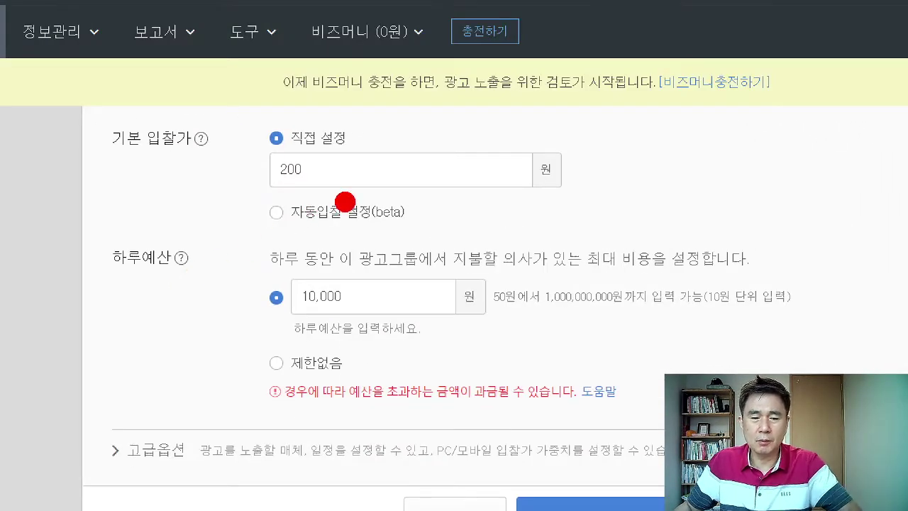
pyautogui.moveTo(374, 192)
pyautogui.mouseDown()
pyautogui.moveTo(200, 141)
pyautogui.moveTo(355, 214)
pyautogui.mouseUp()
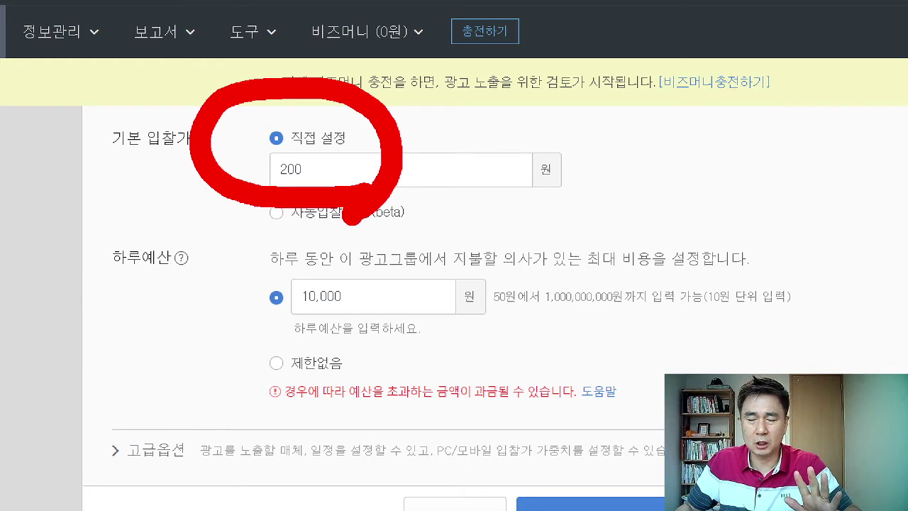
pyautogui.moveTo(295, 250)
pyautogui.mouseDown()
pyautogui.moveTo(272, 300)
pyautogui.moveTo(403, 351)
pyautogui.moveTo(291, 244)
pyautogui.mouseUp()
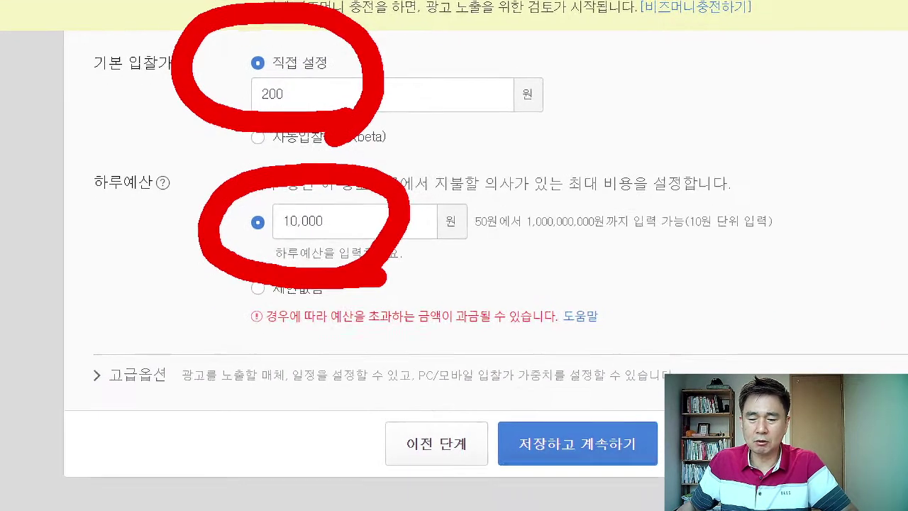
pyautogui.moveTo(642, 482)
pyautogui.mouseDown()
pyautogui.moveTo(486, 477)
pyautogui.moveTo(660, 384)
pyautogui.mouseUp()
pyautogui.moveTo(568, 341); pyautogui.dragTo(716, 113)
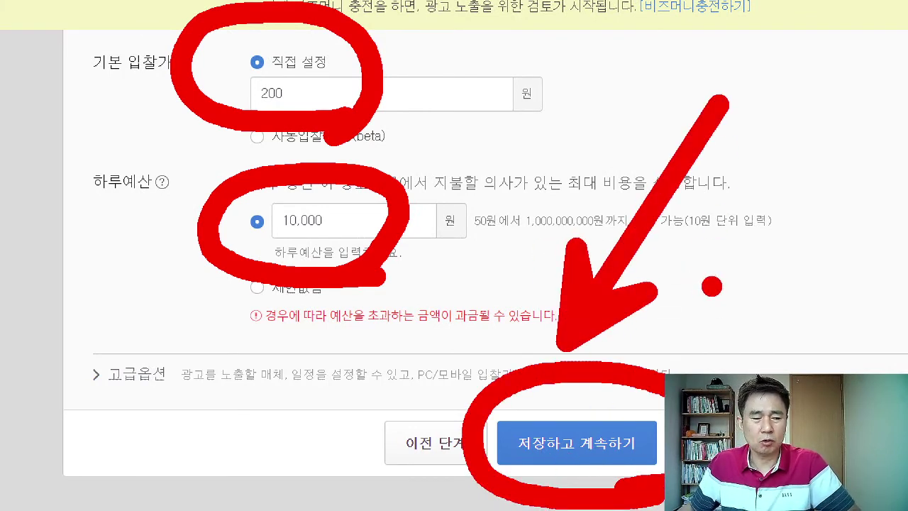
pyautogui.press('Escape')
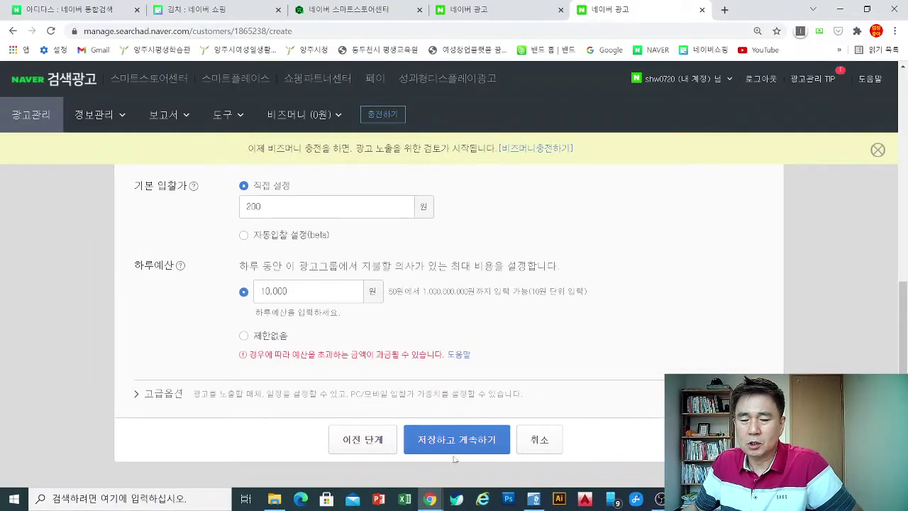
pyautogui.click(476, 441)
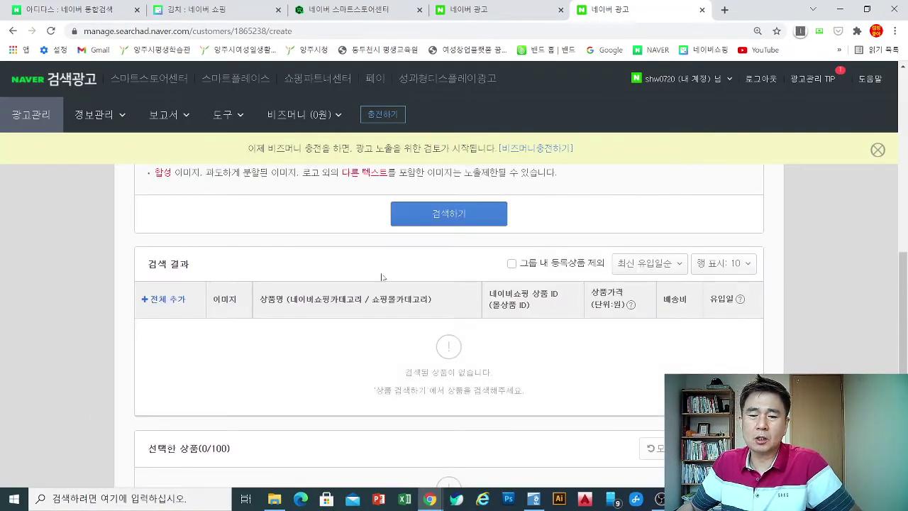
# Circle the 광고만들기 (소재) stage in red, handwrite "CPC" beside it, and clear the marks.
pyautogui.scroll(4, 384, 276)
pyautogui.scroll(3, 384, 276)
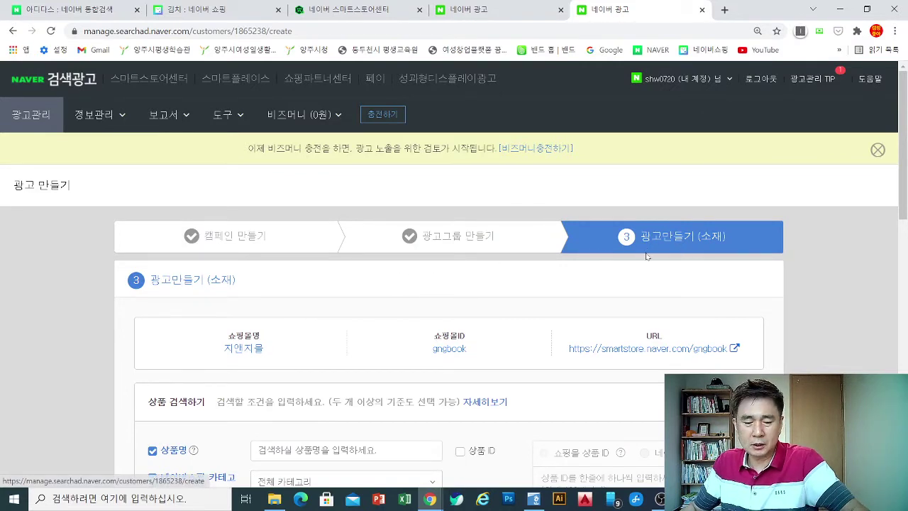
pyautogui.moveTo(721, 278)
pyautogui.mouseDown()
pyautogui.moveTo(710, 288)
pyautogui.moveTo(603, 188)
pyautogui.moveTo(723, 290)
pyautogui.mouseUp()
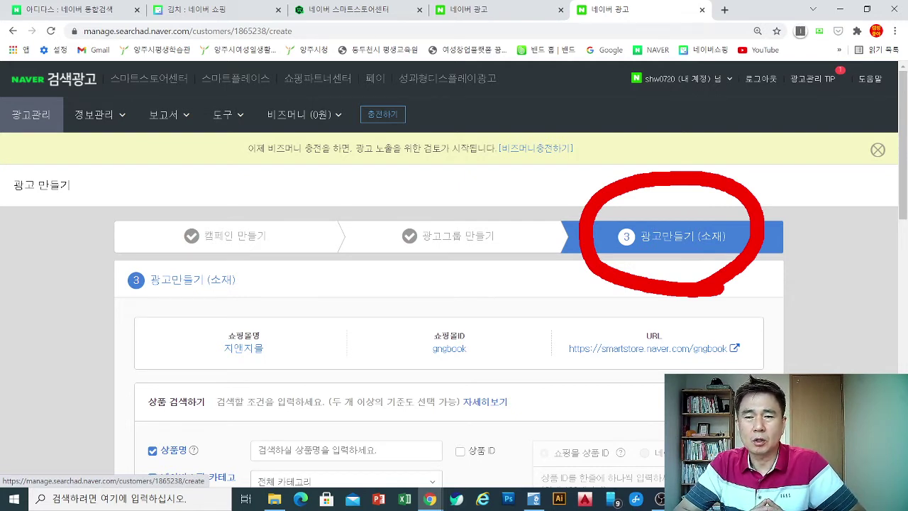
pyautogui.moveTo(223, 280)
pyautogui.mouseDown()
pyautogui.moveTo(213, 341)
pyautogui.moveTo(228, 348)
pyautogui.mouseUp()
pyautogui.moveTo(245, 270)
pyautogui.mouseDown()
pyautogui.moveTo(247, 372)
pyautogui.moveTo(254, 323)
pyautogui.mouseUp()
pyautogui.moveTo(321, 280)
pyautogui.mouseDown()
pyautogui.moveTo(323, 328)
pyautogui.moveTo(332, 323)
pyautogui.mouseUp()
pyautogui.click(351, 330)
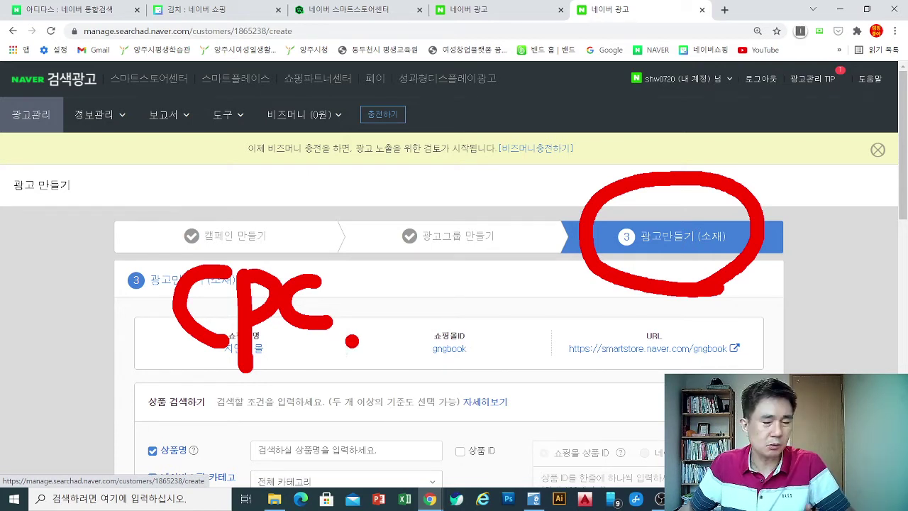
pyautogui.press('Escape')
# Circle the 쇼핑몰명, 쇼핑몰ID and URL in red, add an arrow to 쇼핑몰명, and clear the marks.
pyautogui.scroll(-1, 645, 265)
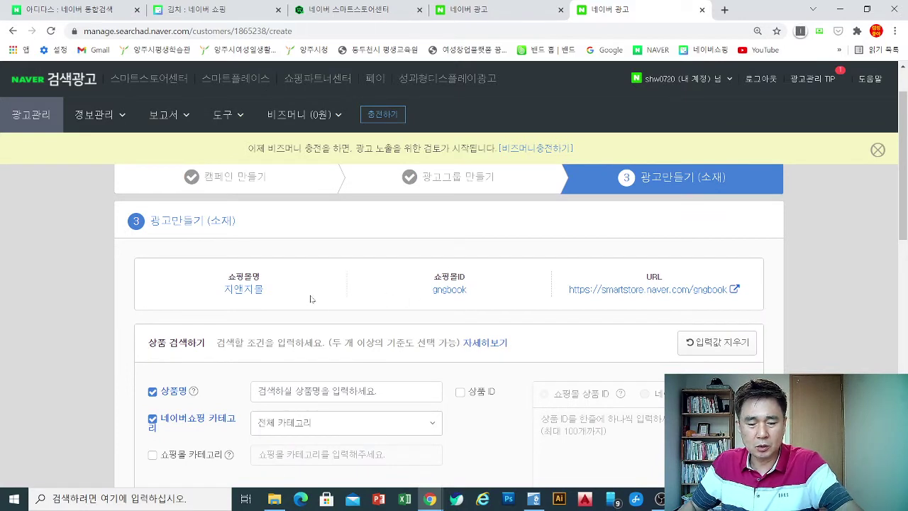
pyautogui.hotkey('ctrl', '2')
pyautogui.moveTo(314, 312)
pyautogui.mouseDown()
pyautogui.moveTo(298, 252)
pyautogui.moveTo(317, 311)
pyautogui.mouseUp()
pyautogui.moveTo(495, 323)
pyautogui.mouseDown()
pyautogui.moveTo(389, 244)
pyautogui.moveTo(474, 318)
pyautogui.mouseUp()
pyautogui.moveTo(694, 326)
pyautogui.mouseDown()
pyautogui.moveTo(534, 294)
pyautogui.moveTo(717, 325)
pyautogui.moveTo(710, 328)
pyautogui.mouseUp()
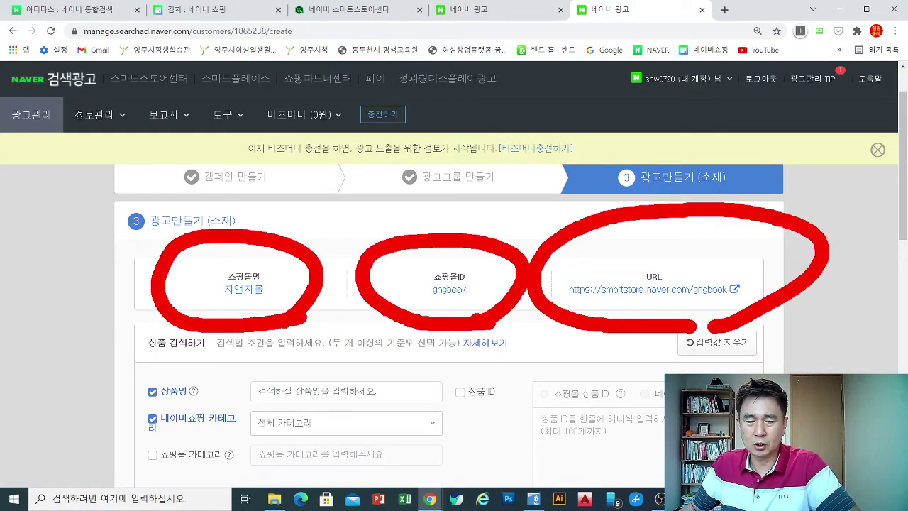
pyautogui.moveTo(100, 252)
pyautogui.mouseDown()
pyautogui.moveTo(167, 285)
pyautogui.moveTo(102, 319)
pyautogui.mouseUp()
pyautogui.moveTo(0, 285); pyautogui.dragTo(165, 286)
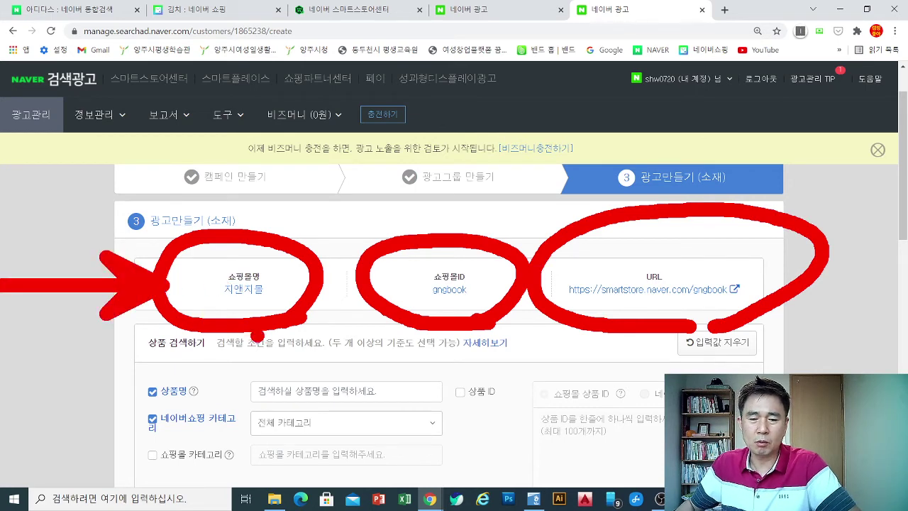
pyautogui.press('Escape')
# Circle the 상품명, 네이버쇼핑 카테고리 and 쇼핑몰 카테고리 search conditions in red and clear the mark.
pyautogui.scroll(-3, 314, 295)
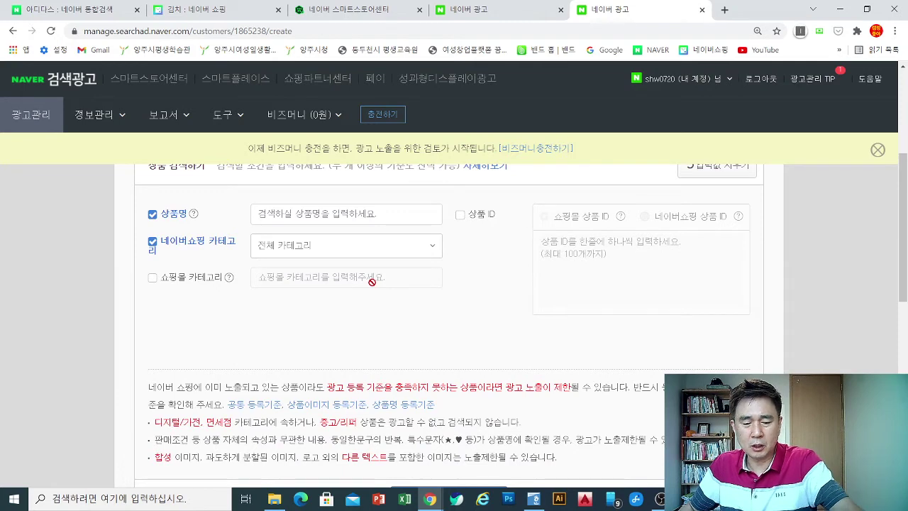
pyautogui.hotkey('ctrl', '2')
pyautogui.moveTo(385, 308)
pyautogui.mouseDown()
pyautogui.moveTo(128, 199)
pyautogui.moveTo(358, 312)
pyautogui.mouseUp()
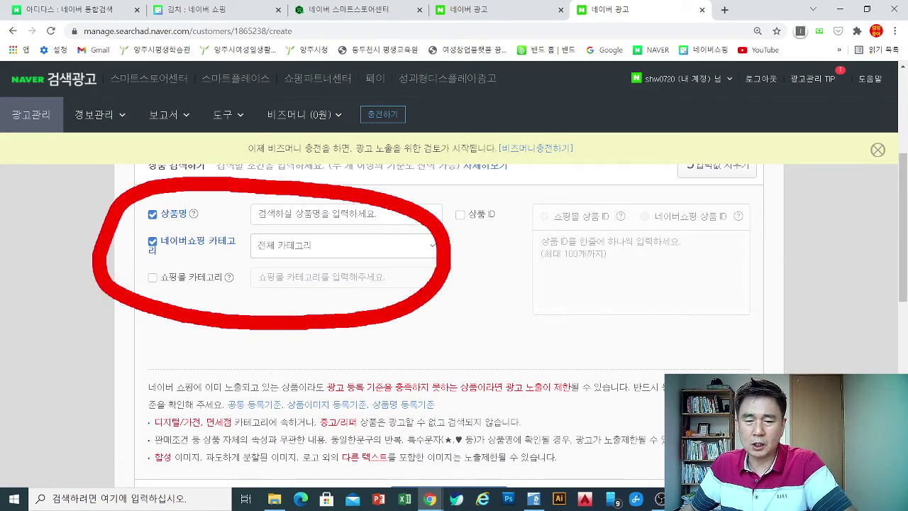
pyautogui.press('Escape')
# Mark 검색하기 with a red circle, arrow and handwritten "클릭", clear the marks, and search the store's products across all categories.
pyautogui.scroll(-3, 372, 289)
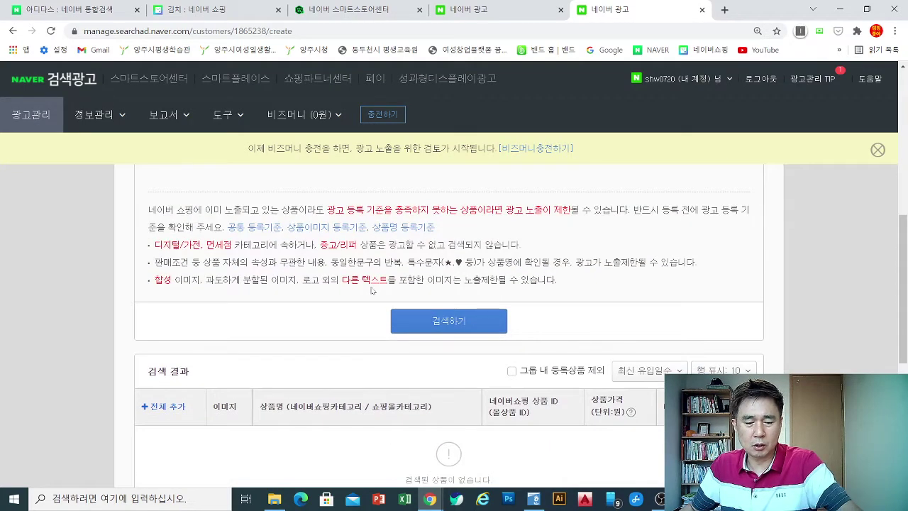
pyautogui.hotkey('ctrl', '2')
pyautogui.moveTo(531, 369)
pyautogui.mouseDown()
pyautogui.moveTo(369, 264)
pyautogui.moveTo(559, 339)
pyautogui.moveTo(723, 271)
pyautogui.mouseUp()
pyautogui.click(774, 242)
pyautogui.moveTo(778, 223)
pyautogui.mouseDown()
pyautogui.moveTo(795, 262)
pyautogui.moveTo(802, 255)
pyautogui.mouseUp()
pyautogui.moveTo(738, 271)
pyautogui.mouseDown()
pyautogui.moveTo(795, 264)
pyautogui.moveTo(755, 298)
pyautogui.moveTo(802, 335)
pyautogui.mouseUp()
pyautogui.click(835, 257)
pyautogui.moveTo(827, 227)
pyautogui.mouseDown()
pyautogui.moveTo(855, 248)
pyautogui.moveTo(865, 274)
pyautogui.mouseUp()
pyautogui.moveTo(871, 197); pyautogui.dragTo(872, 288)
pyautogui.moveTo(813, 298)
pyautogui.mouseDown()
pyautogui.moveTo(851, 357)
pyautogui.moveTo(846, 374)
pyautogui.mouseUp()
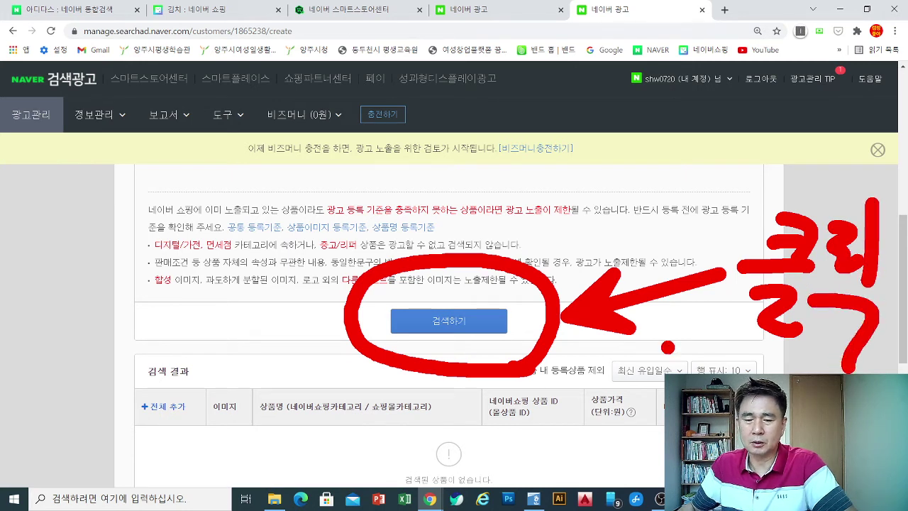
pyautogui.press('Escape')
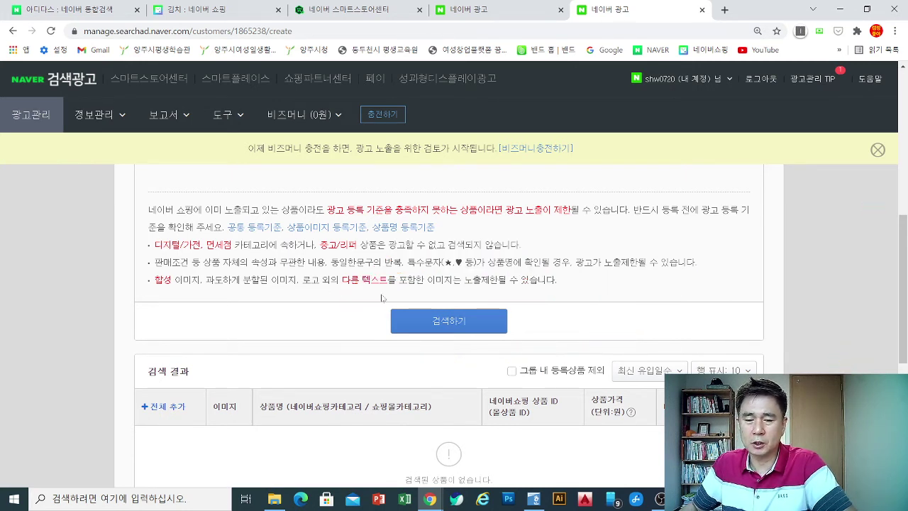
pyautogui.click(467, 324)
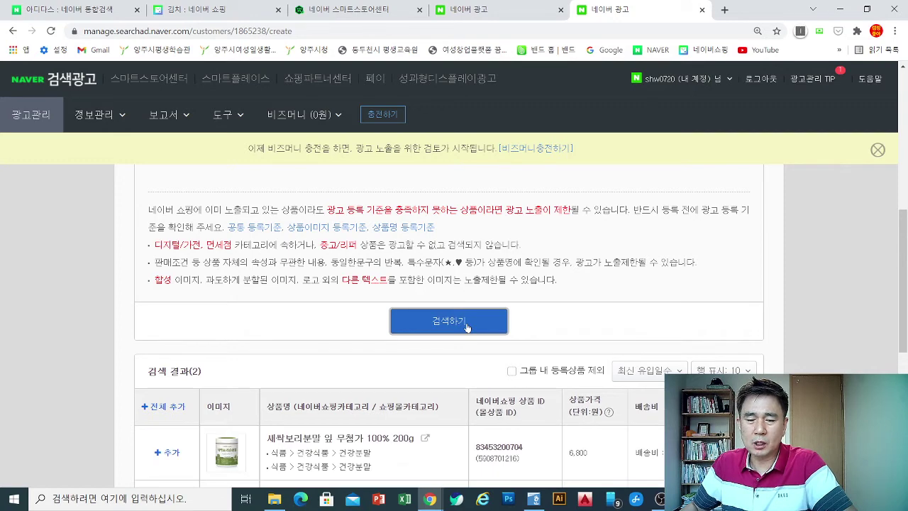
# Enlarge the product search results and mark the 추가 option of both products with red circles and arrows.
pyautogui.scroll(-3, 469, 326)
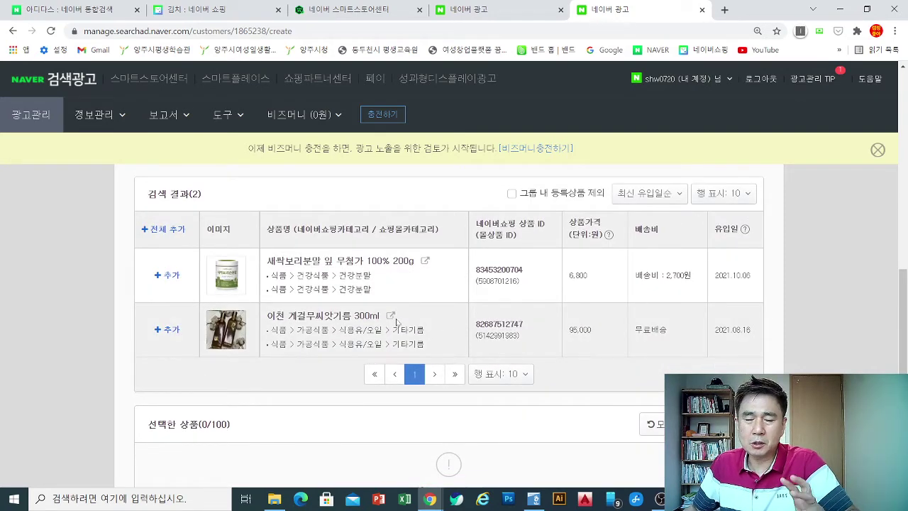
pyautogui.hotkey('ctrl', '1')
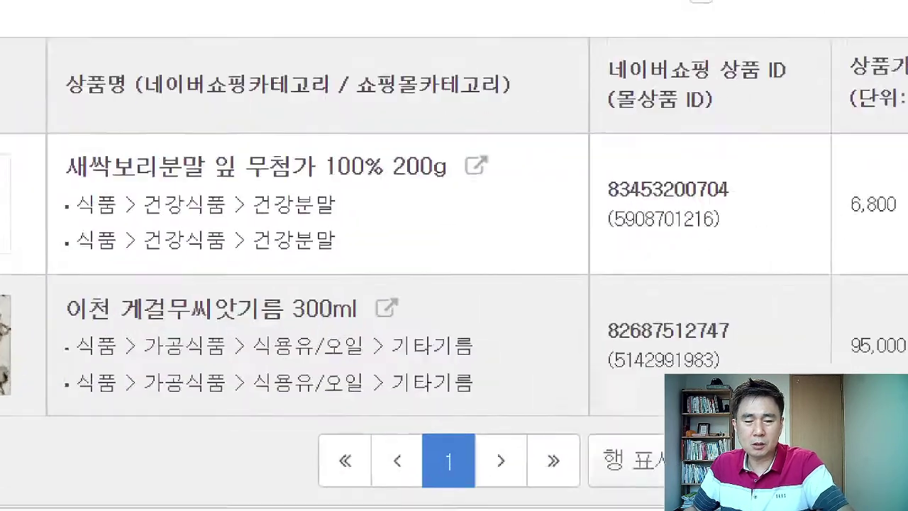
pyautogui.click(188, 340)
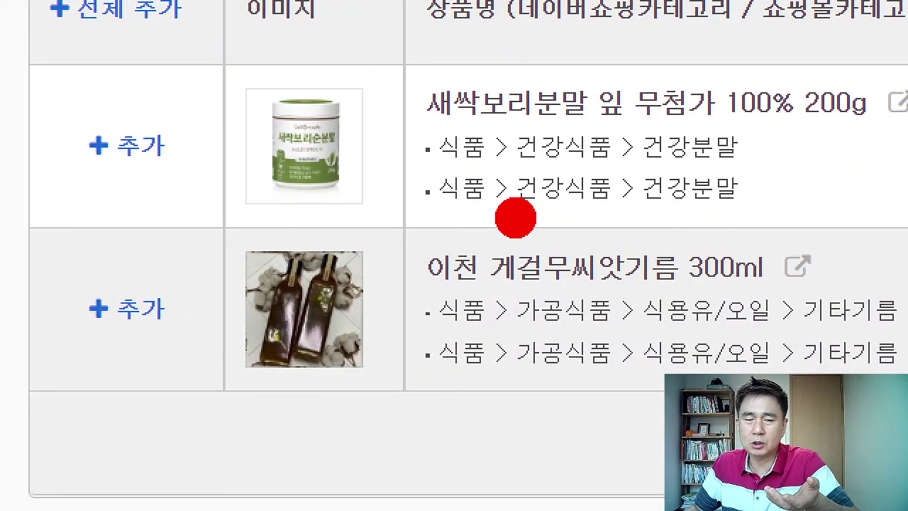
pyautogui.moveTo(185, 196)
pyautogui.mouseDown()
pyautogui.moveTo(1, 174)
pyautogui.moveTo(159, 174)
pyautogui.mouseUp()
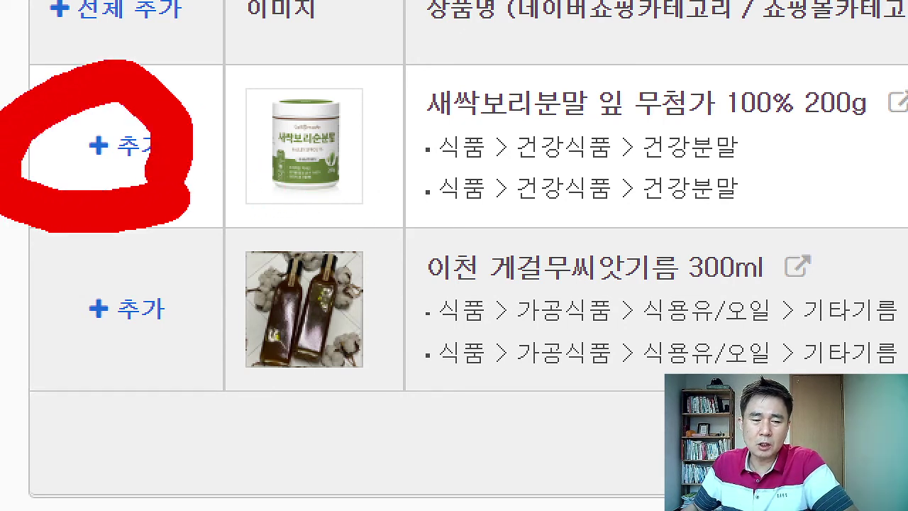
pyautogui.moveTo(156, 369)
pyautogui.mouseDown()
pyautogui.moveTo(10, 284)
pyautogui.moveTo(170, 383)
pyautogui.moveTo(131, 410)
pyautogui.mouseUp()
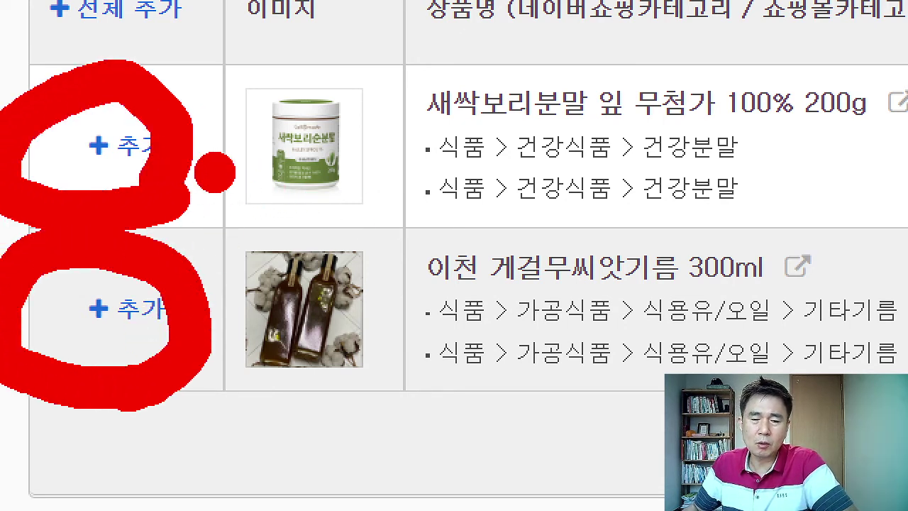
pyautogui.moveTo(214, 171); pyautogui.dragTo(610, 164)
pyautogui.moveTo(291, 105)
pyautogui.mouseDown()
pyautogui.moveTo(284, 206)
pyautogui.moveTo(313, 238)
pyautogui.mouseUp()
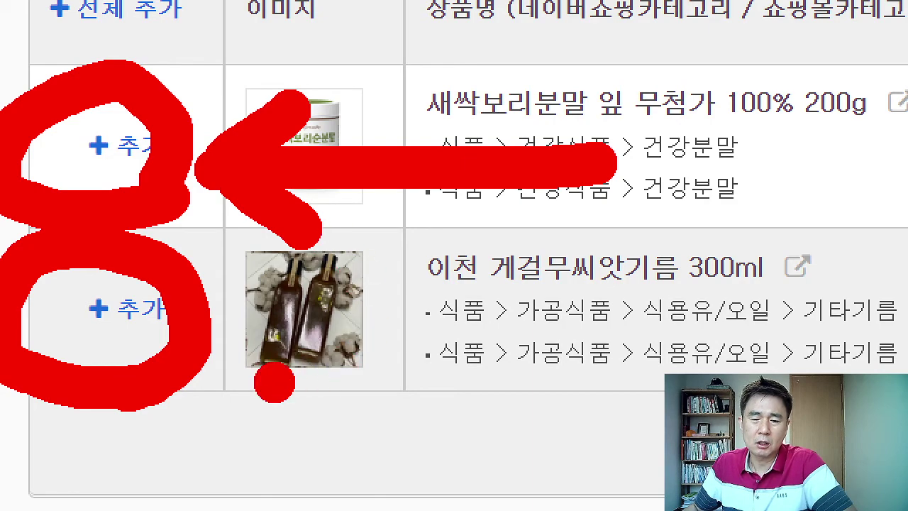
pyautogui.moveTo(234, 375); pyautogui.dragTo(575, 373)
pyautogui.moveTo(287, 297)
pyautogui.mouseDown()
pyautogui.moveTo(249, 350)
pyautogui.moveTo(314, 458)
pyautogui.mouseUp()
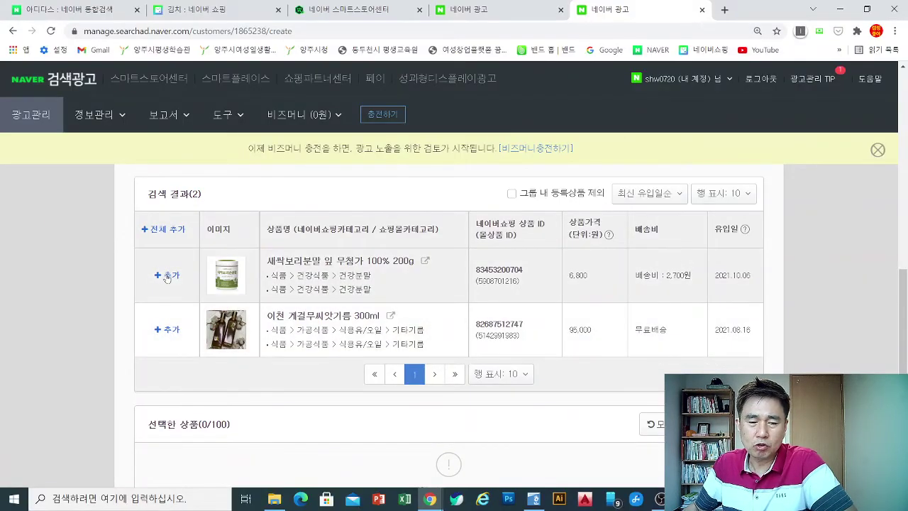
# Add 새싹보리분말 잎 무첨가 100% 200g and 이천 게걸무씨앗기름 300ml to the selected products.
pyautogui.click(168, 276)
pyautogui.click(167, 330)
pyautogui.scroll(-3, 193, 349)
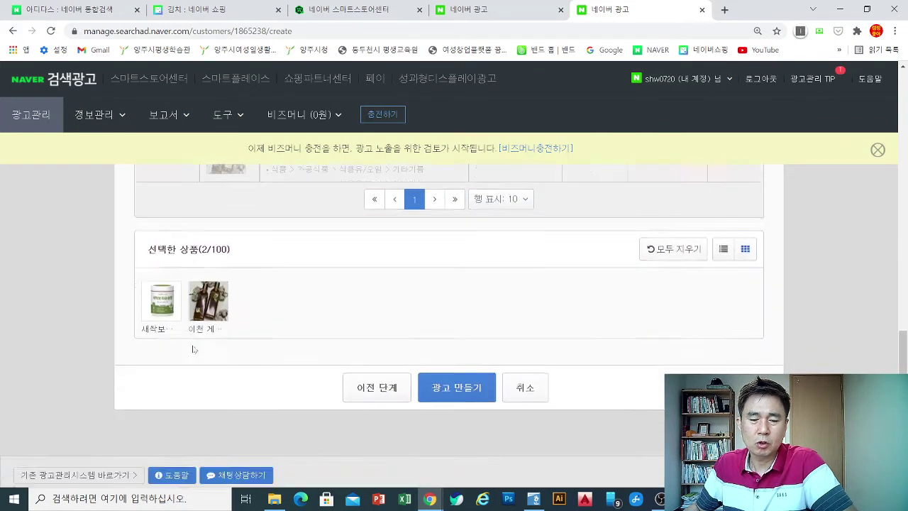
# Mark the selected products and 광고 만들기 with red circles and arrows, handwrite a click note, and clear the marks.
pyautogui.moveTo(245, 349)
pyautogui.mouseDown()
pyautogui.moveTo(206, 369)
pyautogui.moveTo(163, 226)
pyautogui.moveTo(242, 354)
pyautogui.mouseUp()
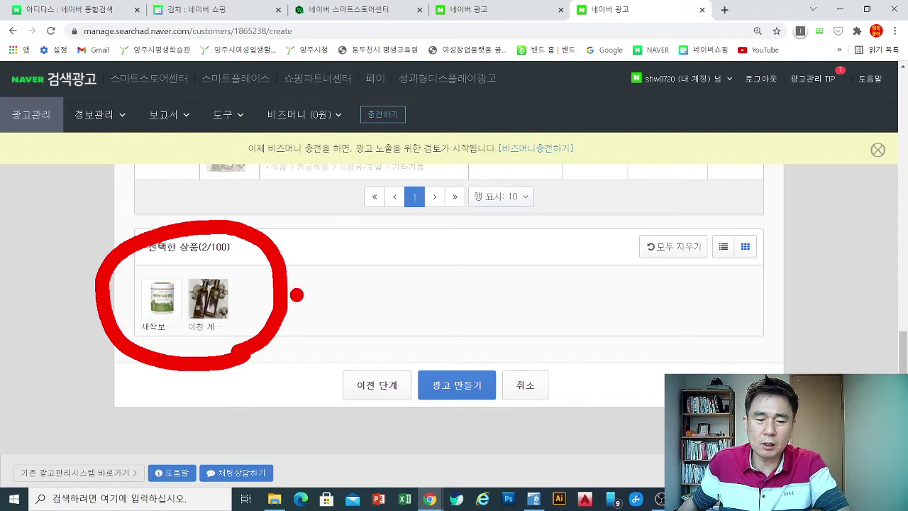
pyautogui.moveTo(307, 298); pyautogui.dragTo(514, 298)
pyautogui.moveTo(495, 405)
pyautogui.mouseDown()
pyautogui.moveTo(392, 426)
pyautogui.moveTo(496, 441)
pyautogui.mouseUp()
pyautogui.moveTo(543, 381); pyautogui.dragTo(706, 369)
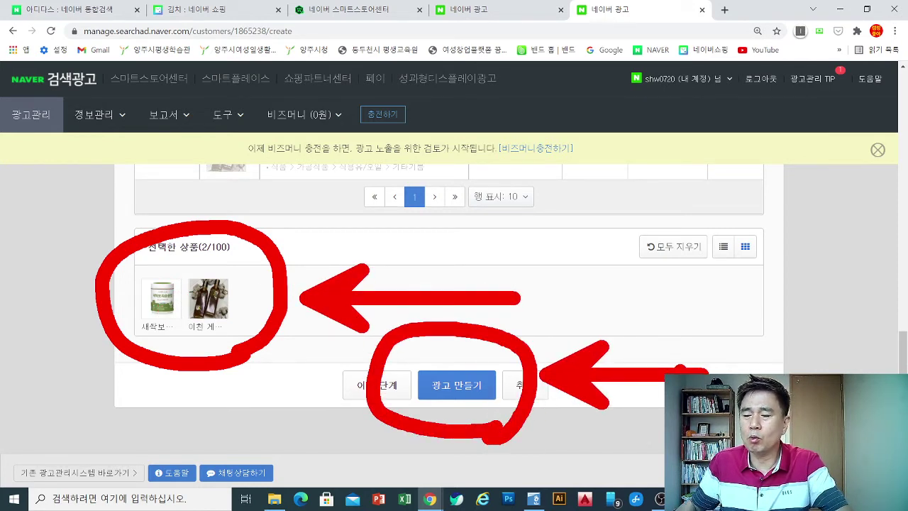
pyautogui.moveTo(740, 328); pyautogui.dragTo(768, 365)
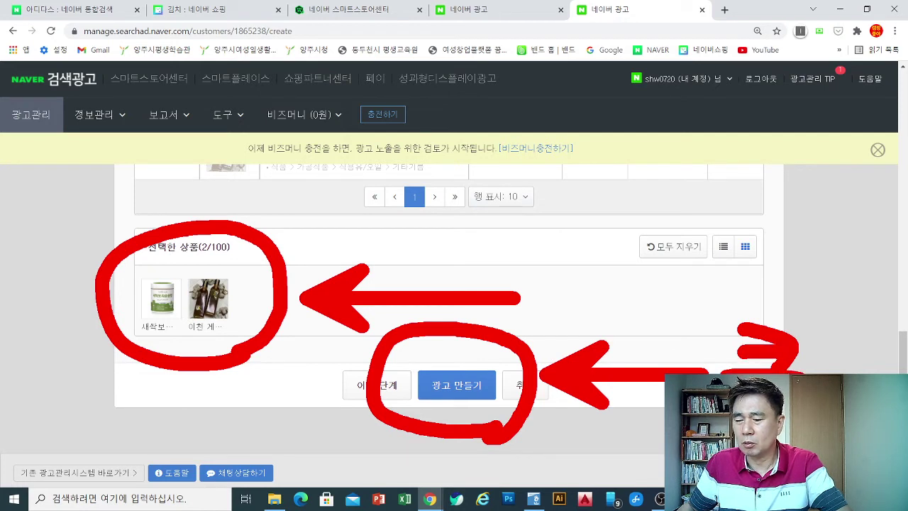
pyautogui.moveTo(812, 325); pyautogui.dragTo(855, 372)
pyautogui.moveTo(863, 311); pyautogui.dragTo(861, 370)
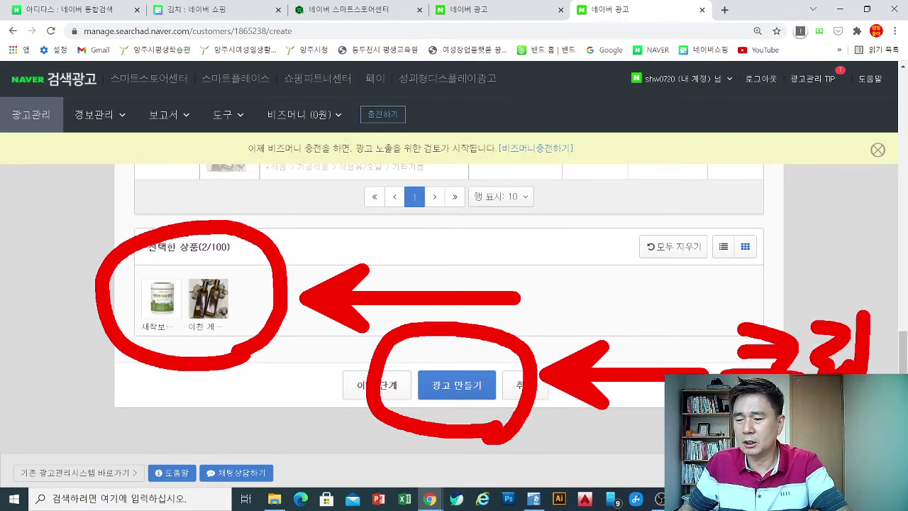
pyautogui.press('Escape')
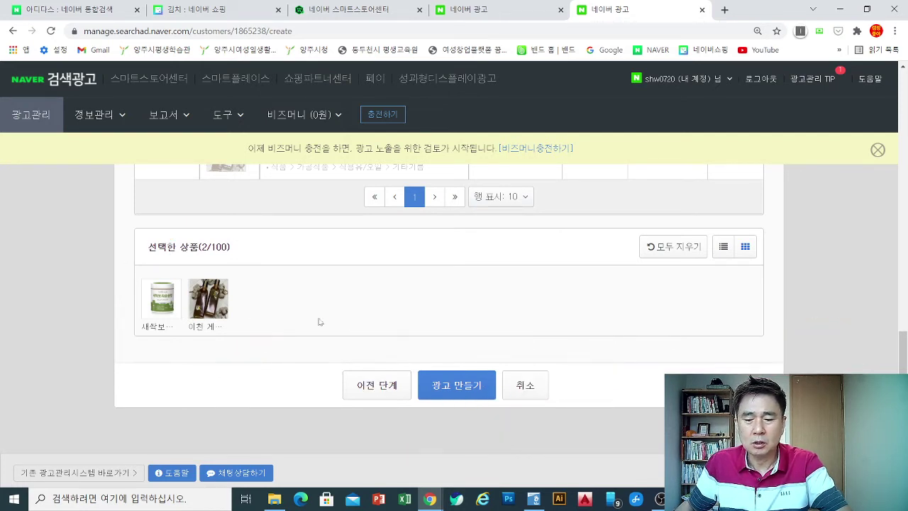
# Create the ad from the selected products, dismiss the 참고하세요! notice, and look over the 건강식품 ad group page.
pyautogui.click(473, 387)
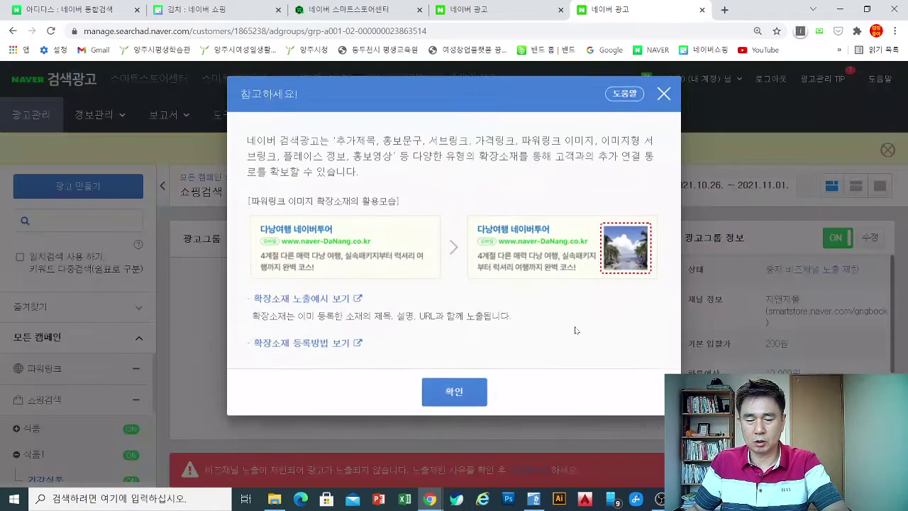
pyautogui.click(462, 397)
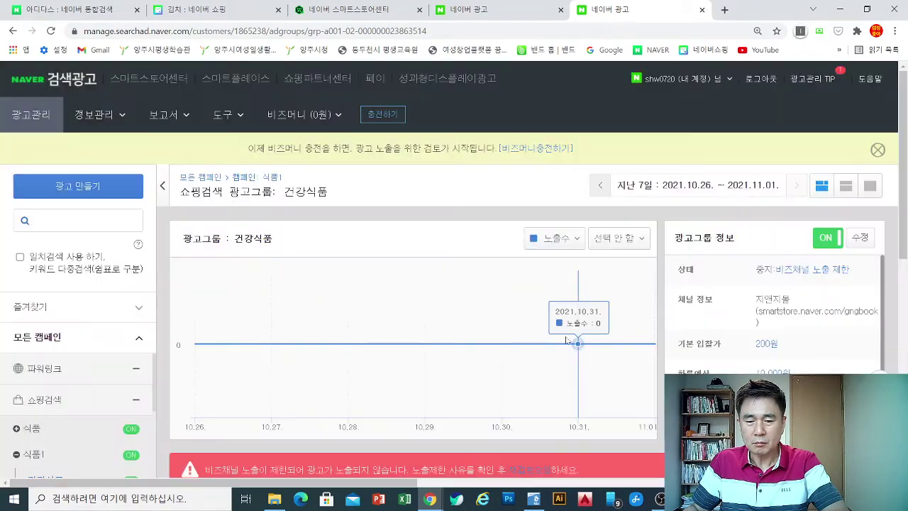
pyautogui.scroll(-5, 566, 341)
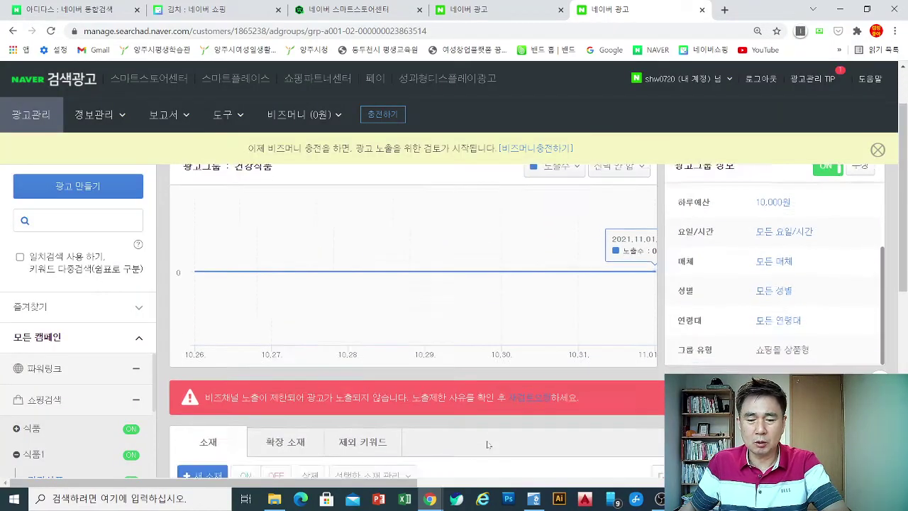
pyautogui.scroll(-2, 486, 423)
pyautogui.scroll(7, 440, 355)
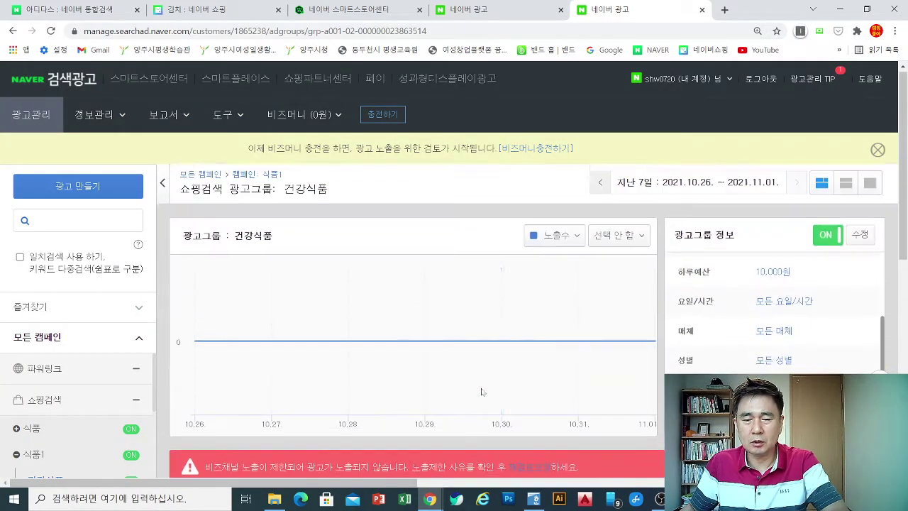
# Enlarge the ad list of the 건강식품 group and mark the 소재 검토중 status of both products with red circles and arrows.
pyautogui.scroll(-3, 127, 412)
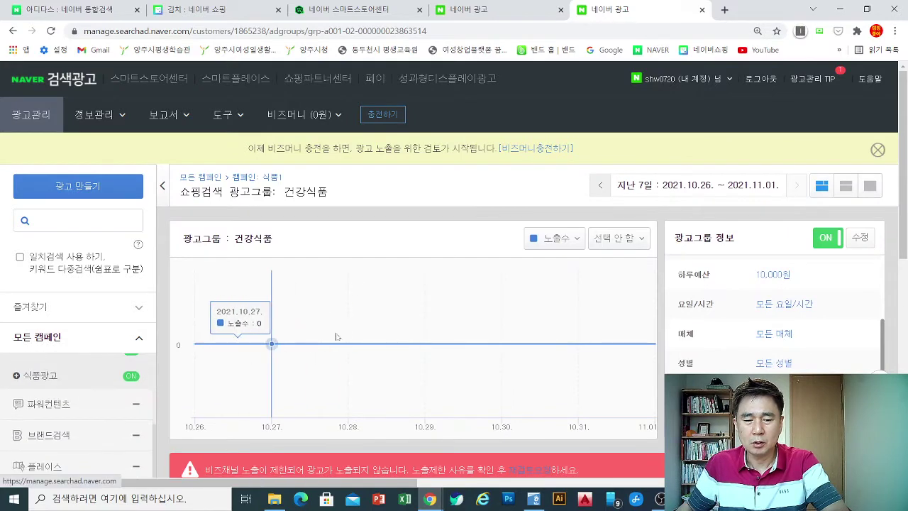
pyautogui.scroll(-6, 496, 340)
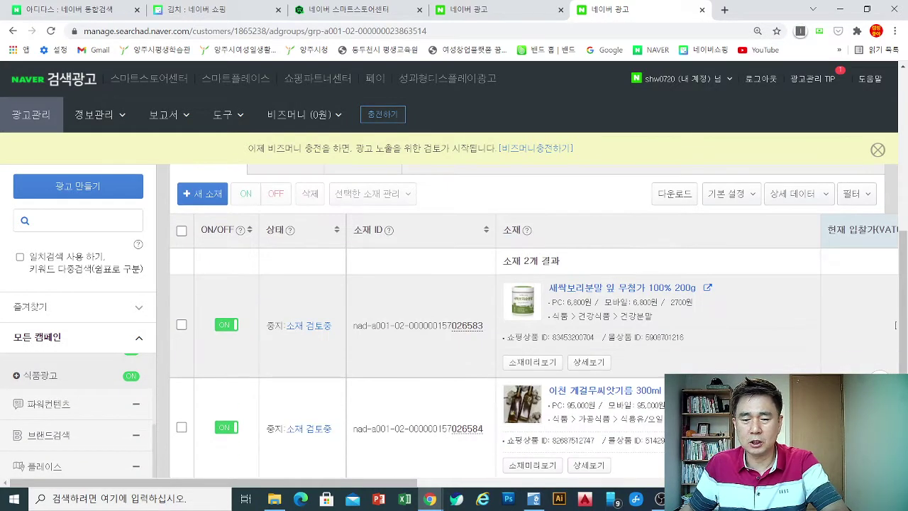
pyautogui.scroll(-1, 579, 361)
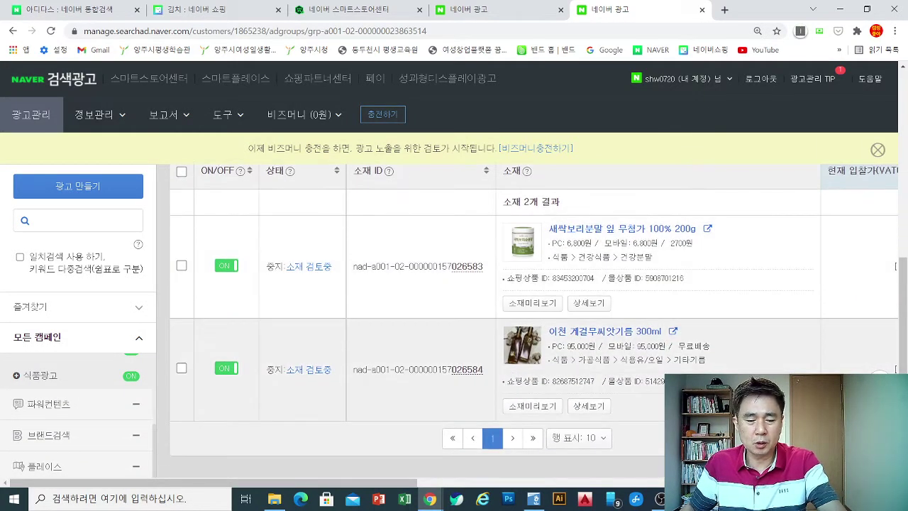
pyautogui.moveTo(344, 292)
pyautogui.mouseDown()
pyautogui.moveTo(266, 306)
pyautogui.moveTo(351, 293)
pyautogui.mouseUp()
pyautogui.moveTo(330, 395)
pyautogui.mouseDown()
pyautogui.moveTo(242, 390)
pyautogui.moveTo(355, 335)
pyautogui.moveTo(342, 374)
pyautogui.mouseUp()
pyautogui.press('Escape')
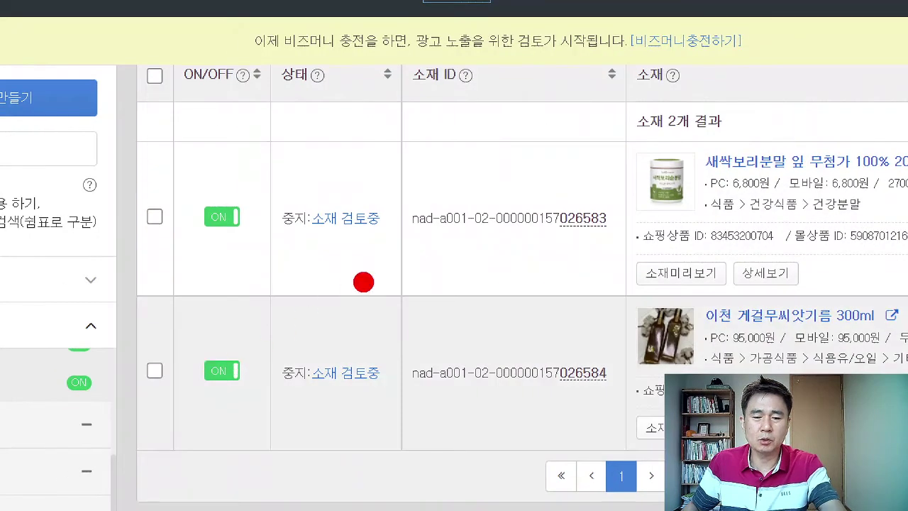
pyautogui.moveTo(369, 270)
pyautogui.mouseDown()
pyautogui.moveTo(248, 271)
pyautogui.moveTo(376, 275)
pyautogui.mouseUp()
pyautogui.moveTo(367, 422)
pyautogui.mouseDown()
pyautogui.moveTo(426, 355)
pyautogui.moveTo(378, 399)
pyautogui.mouseUp()
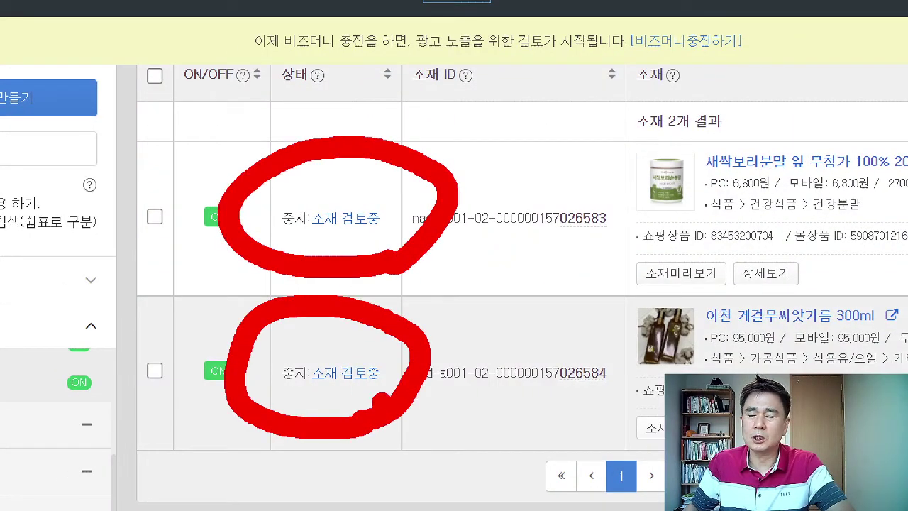
pyautogui.moveTo(469, 217); pyautogui.dragTo(738, 217)
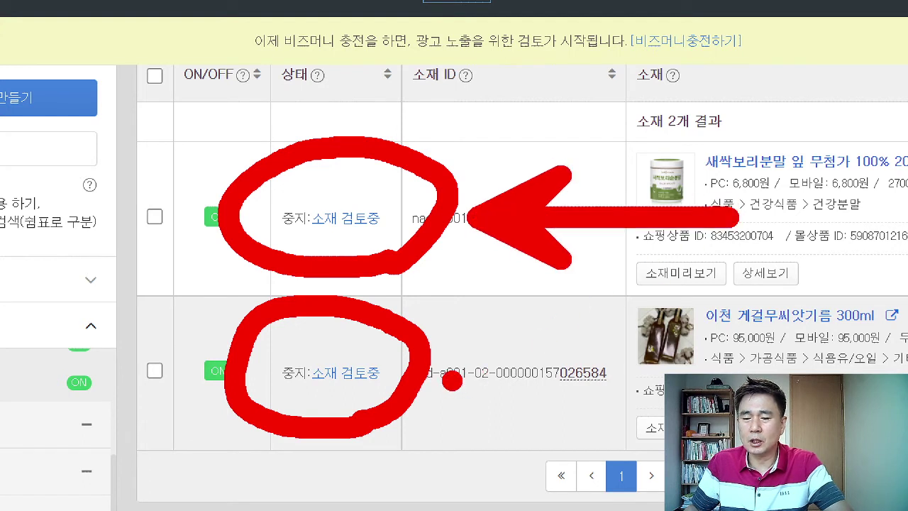
pyautogui.moveTo(461, 365); pyautogui.dragTo(788, 363)
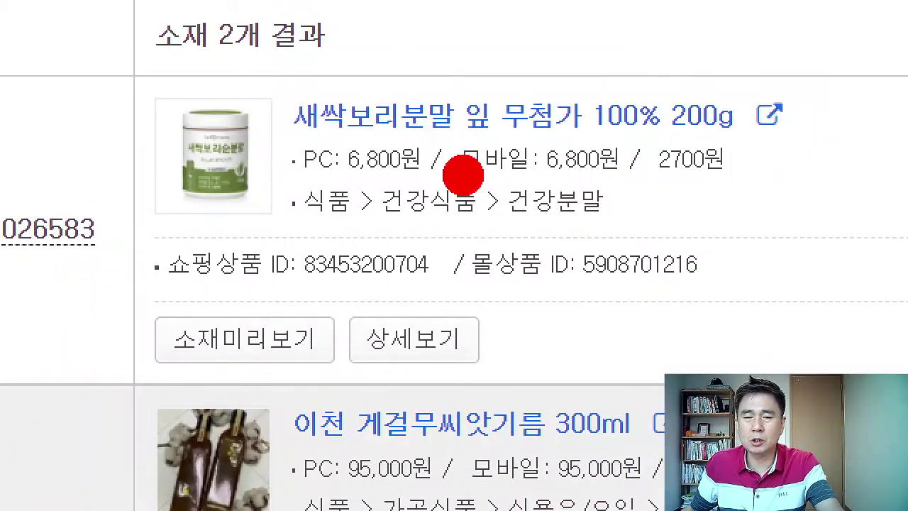
# Circle the product details of 새싹보리분말 잎 무첨가 100% 200g and 이천 게걸무씨앗기름 300ml in red, and clear the marks.
pyautogui.moveTo(521, 165)
pyautogui.mouseDown()
pyautogui.moveTo(227, 188)
pyautogui.moveTo(531, 164)
pyautogui.mouseUp()
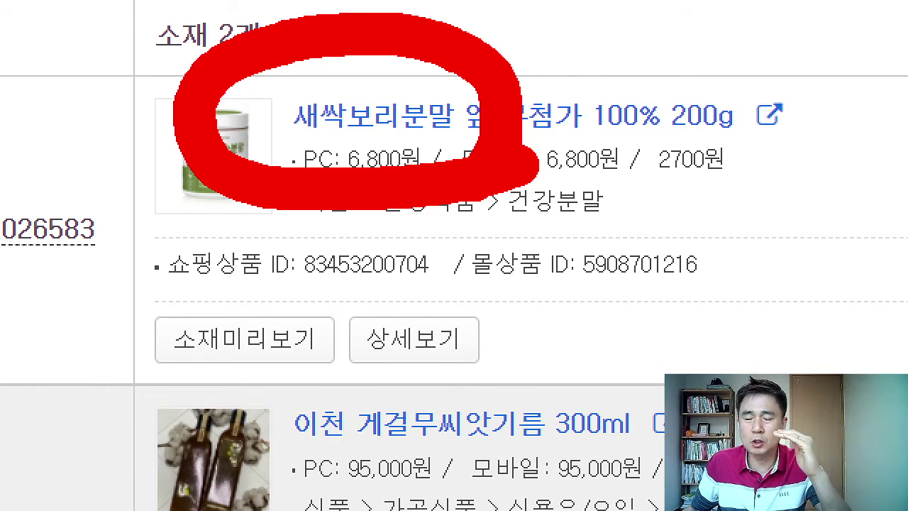
pyautogui.rightClick(536, 331)
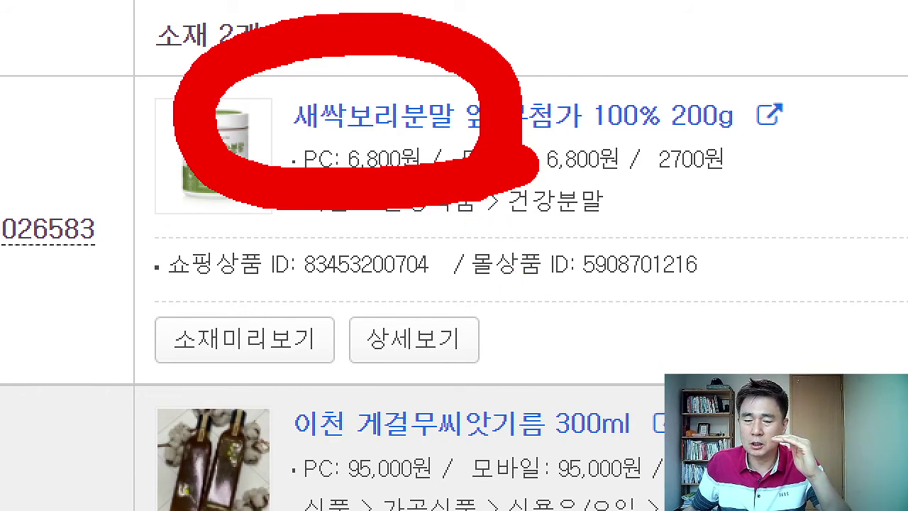
pyautogui.click(689, 300)
pyautogui.moveTo(561, 241)
pyautogui.mouseDown()
pyautogui.moveTo(496, 263)
pyautogui.moveTo(369, 93)
pyautogui.moveTo(539, 227)
pyautogui.mouseUp()
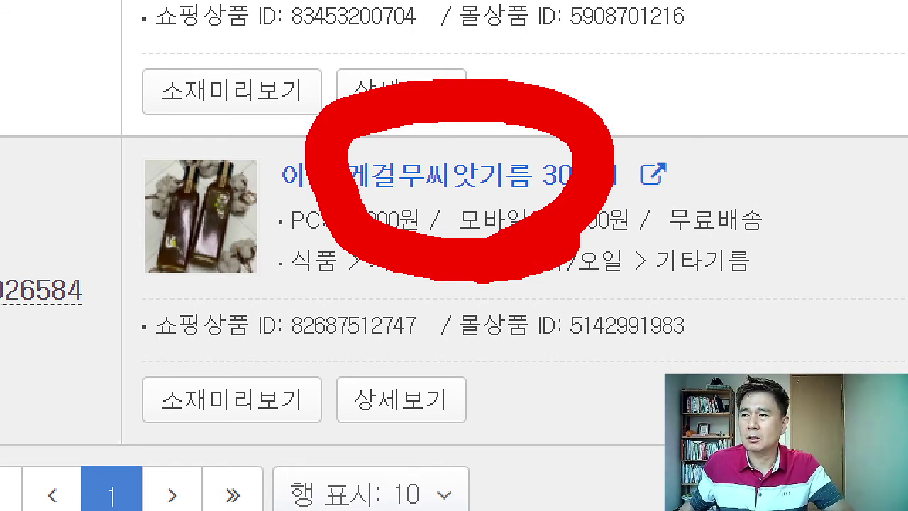
pyautogui.moveTo(420, 278); pyautogui.dragTo(461, 323)
pyautogui.press('Escape')
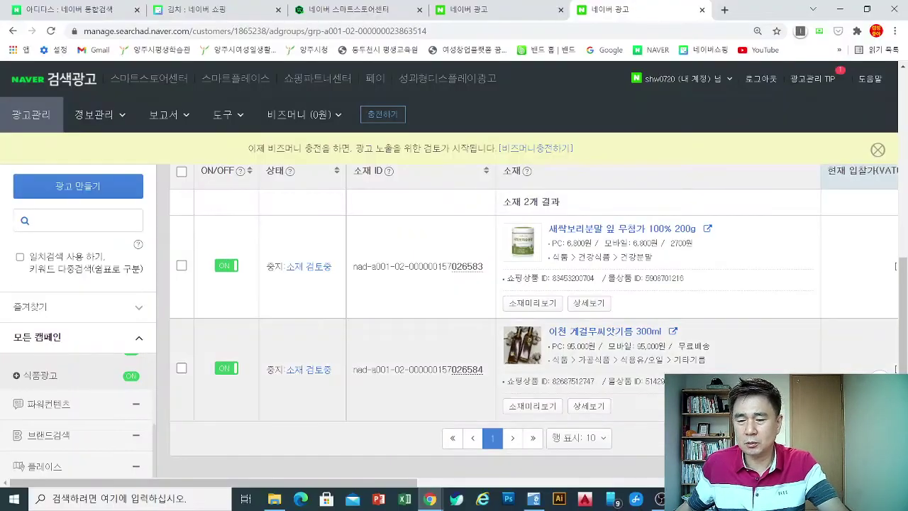
# Examine the 현재 입찰가 and 품질지수 columns of both product ads, and return to the start of the list.
pyautogui.moveTo(430, 486); pyautogui.dragTo(665, 486)
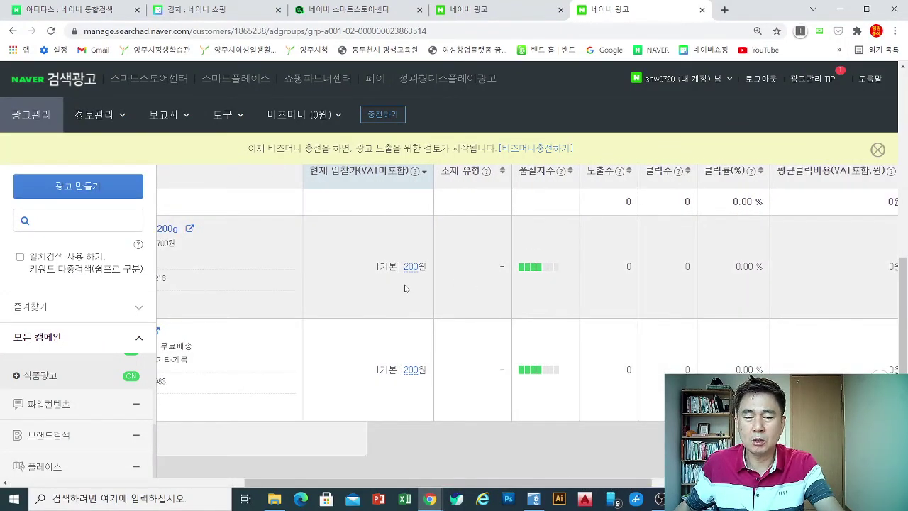
pyautogui.doubleClick(407, 288)
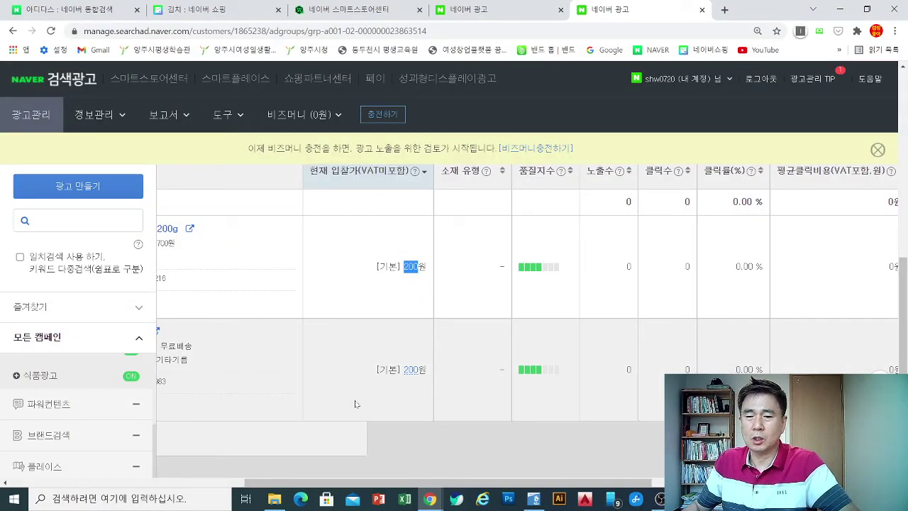
pyautogui.moveTo(324, 482); pyautogui.dragTo(78, 483)
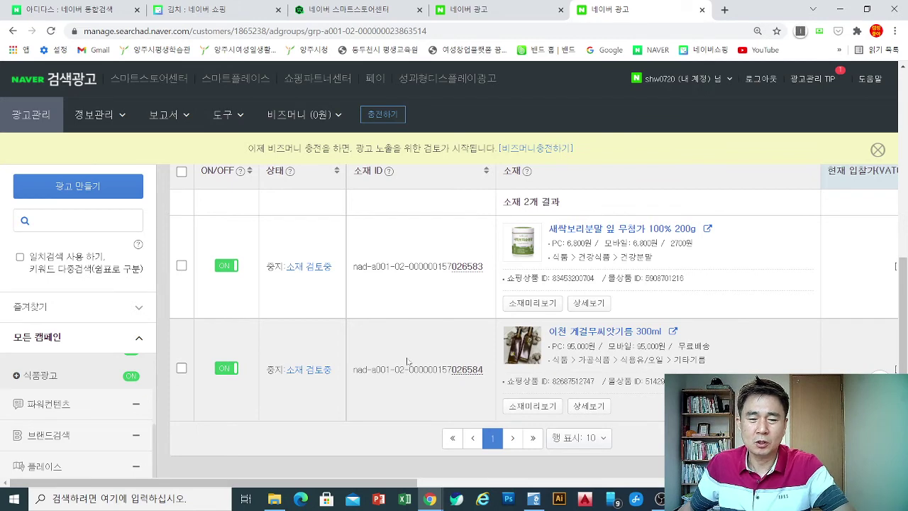
# Enlarge the first product ad's status in the list and circle 소재 검토중 in red.
pyautogui.scroll(2, 409, 363)
pyautogui.scroll(-1, 386, 358)
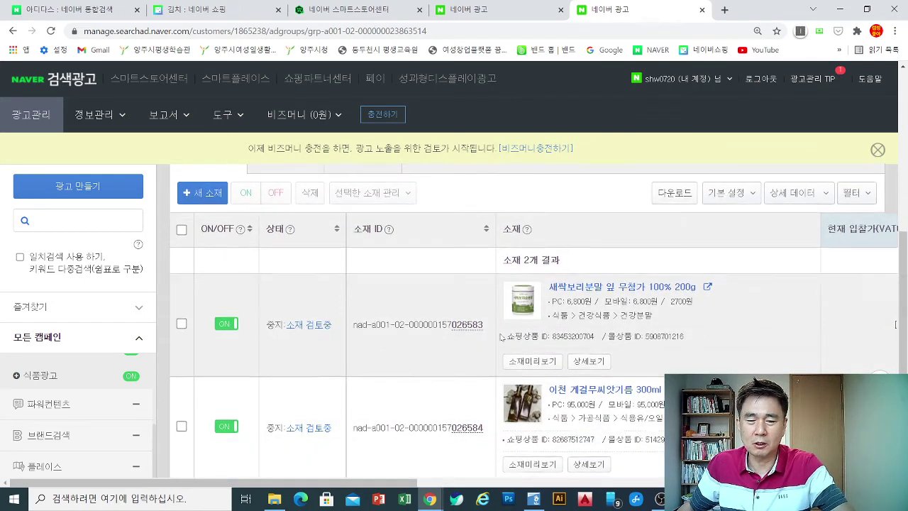
pyautogui.scroll(-2, 501, 338)
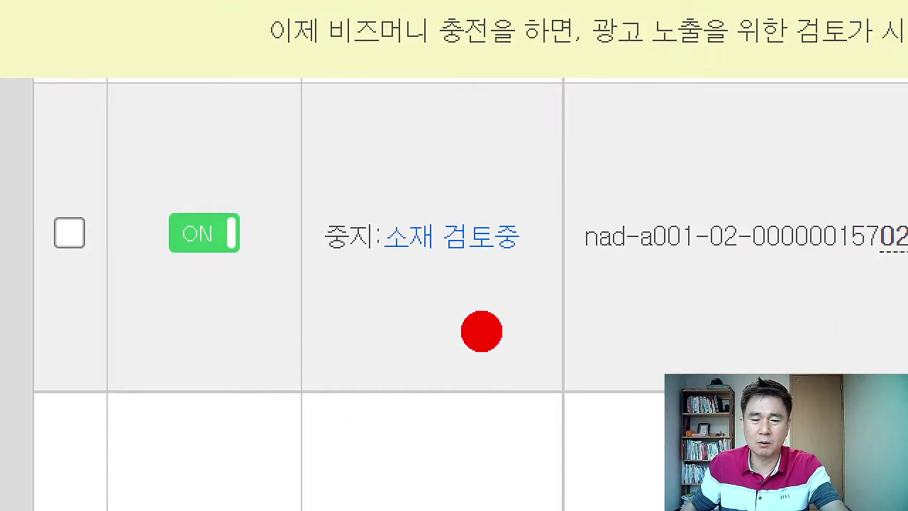
pyautogui.moveTo(481, 331)
pyautogui.mouseDown()
pyautogui.moveTo(253, 223)
pyautogui.moveTo(472, 349)
pyautogui.mouseUp()
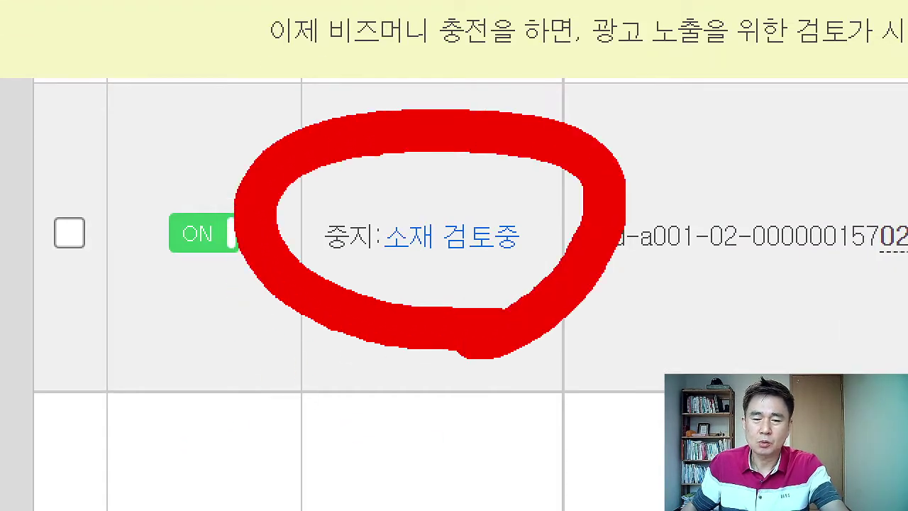